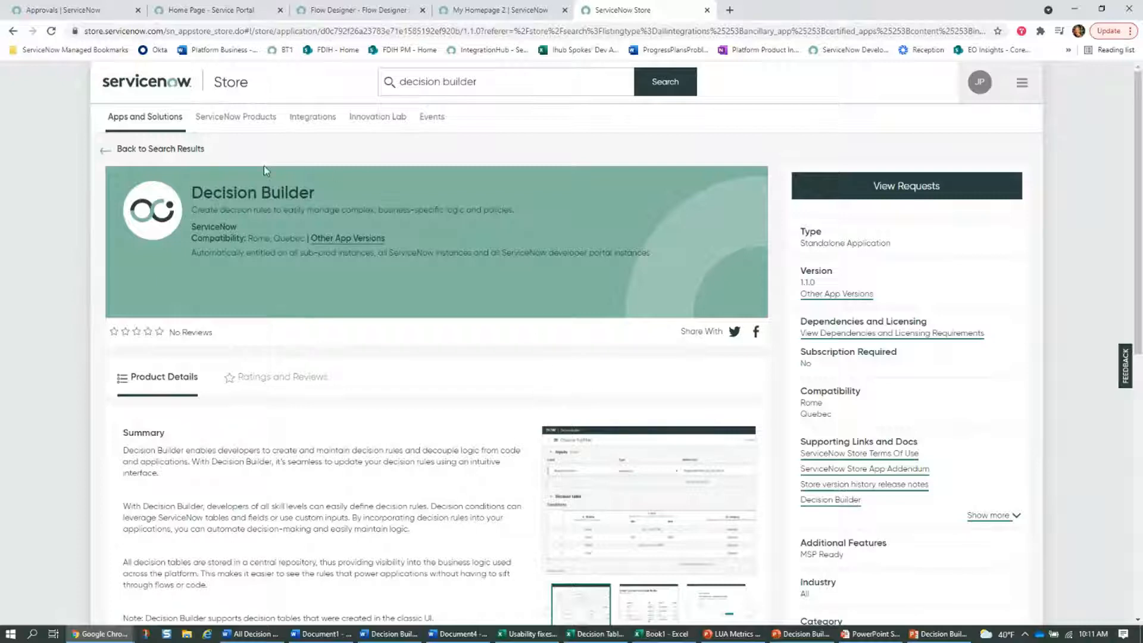
# Examine the nested conditions and fulfilment group assignments in the Catalog Assignment - Creator Toolkit flow in Flow Designer
pyautogui.click(326, 13)
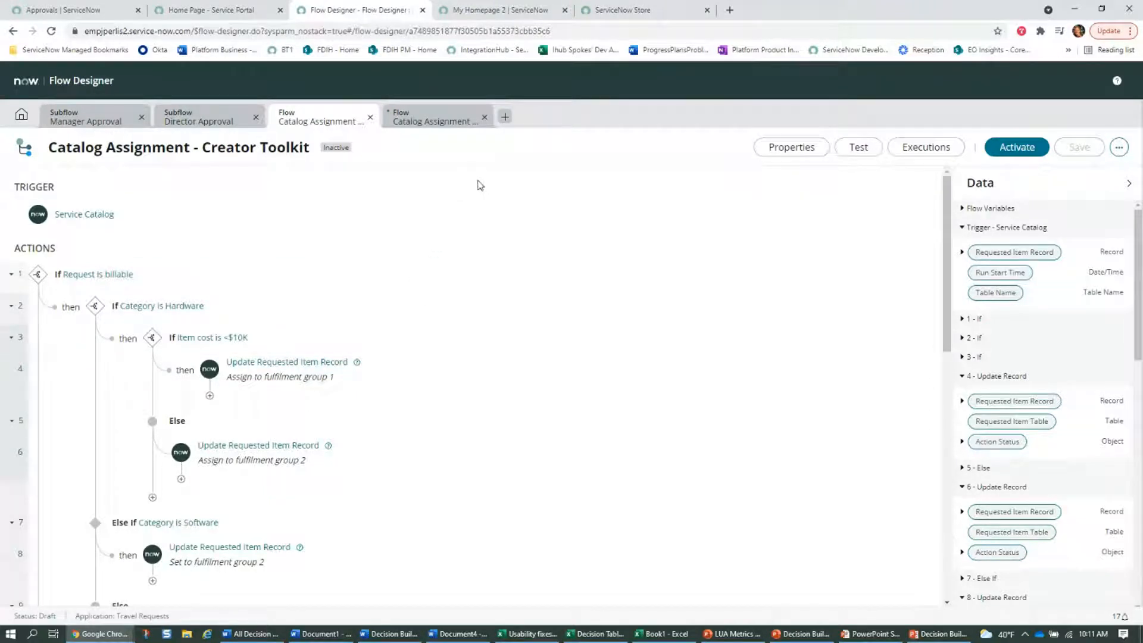
pyautogui.scroll(-1, 290, 198)
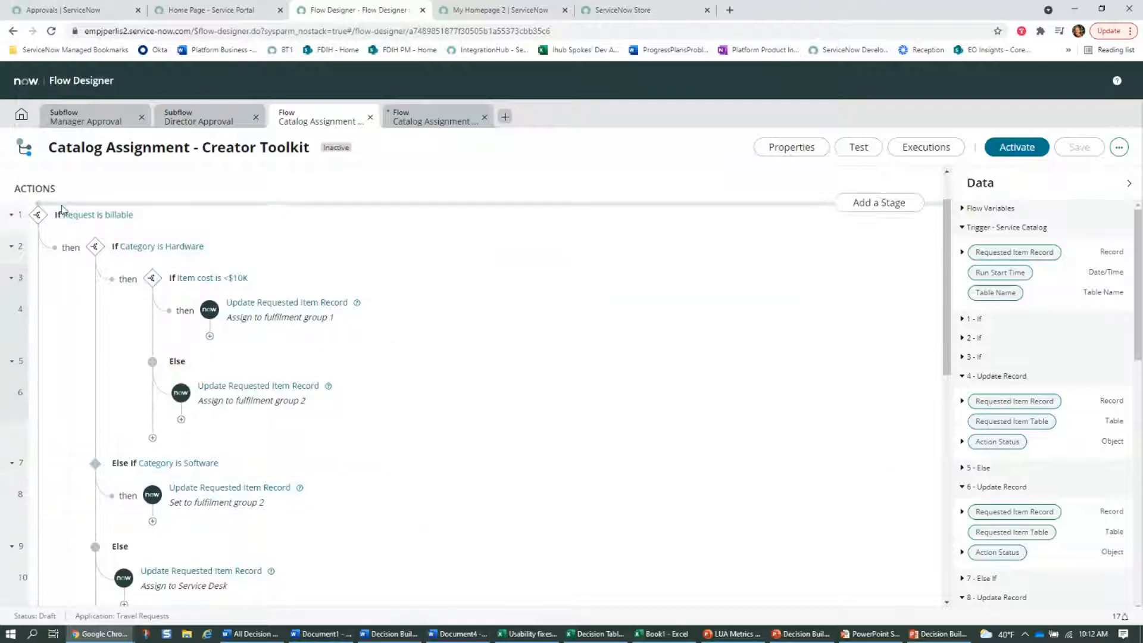
pyautogui.scroll(-1, 444, 328)
pyautogui.scroll(-7, 444, 329)
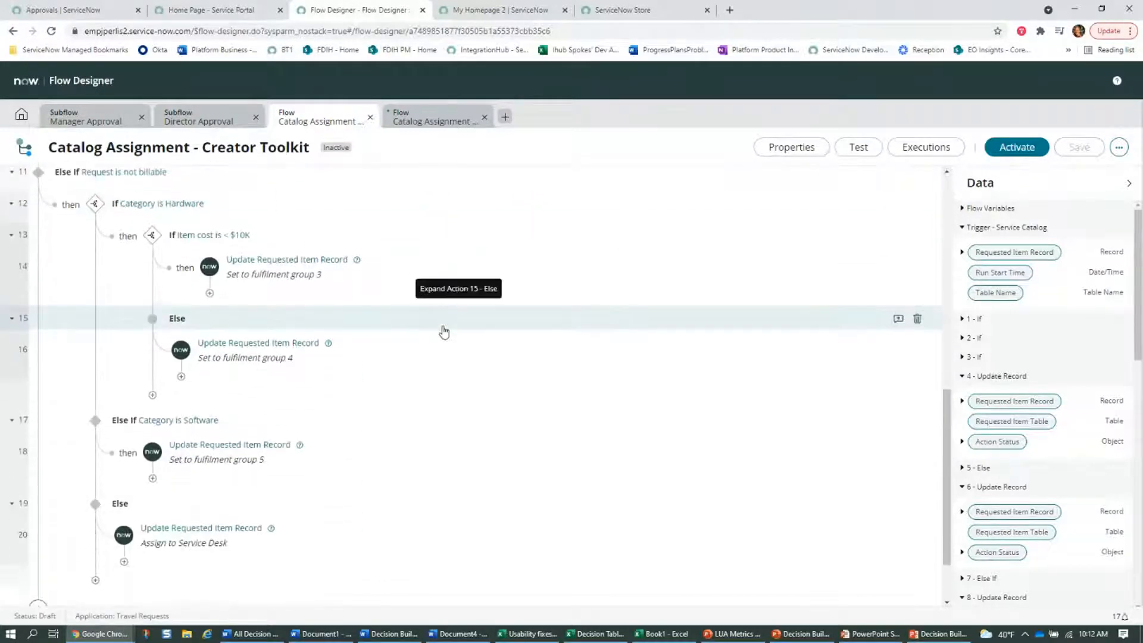
pyautogui.scroll(1, 444, 332)
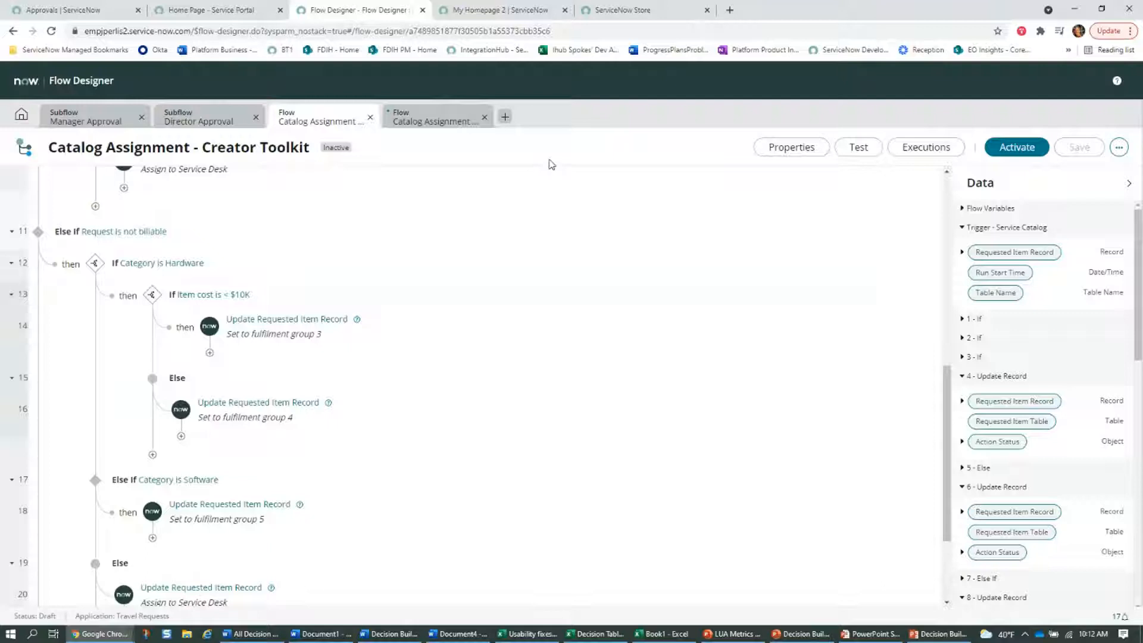
pyautogui.scroll(8, 521, 366)
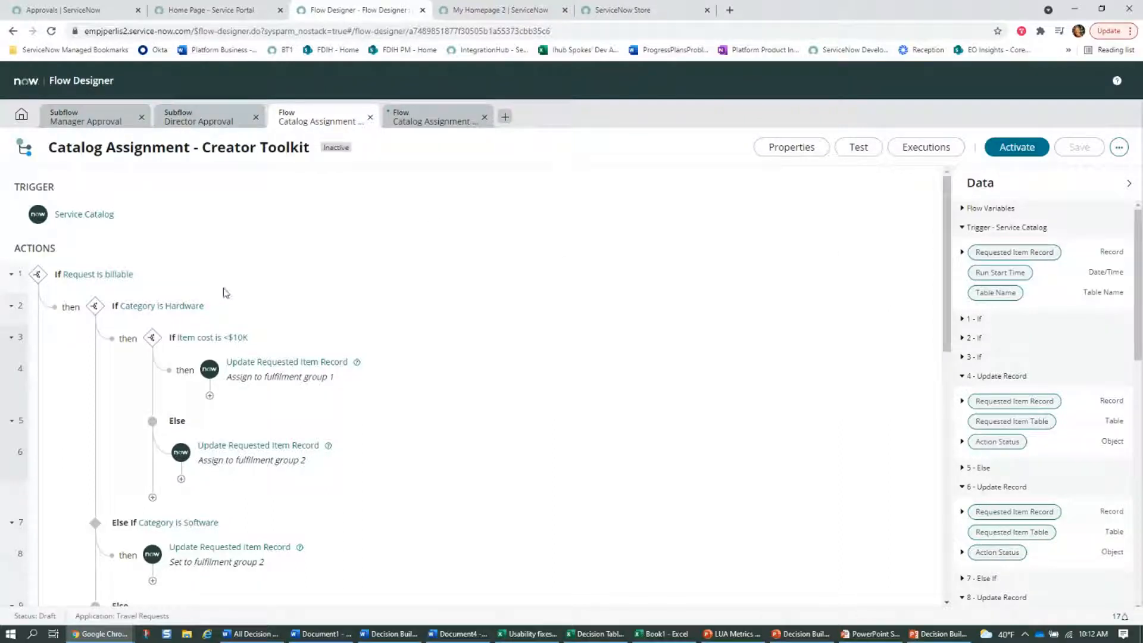
pyautogui.scroll(-2, 238, 310)
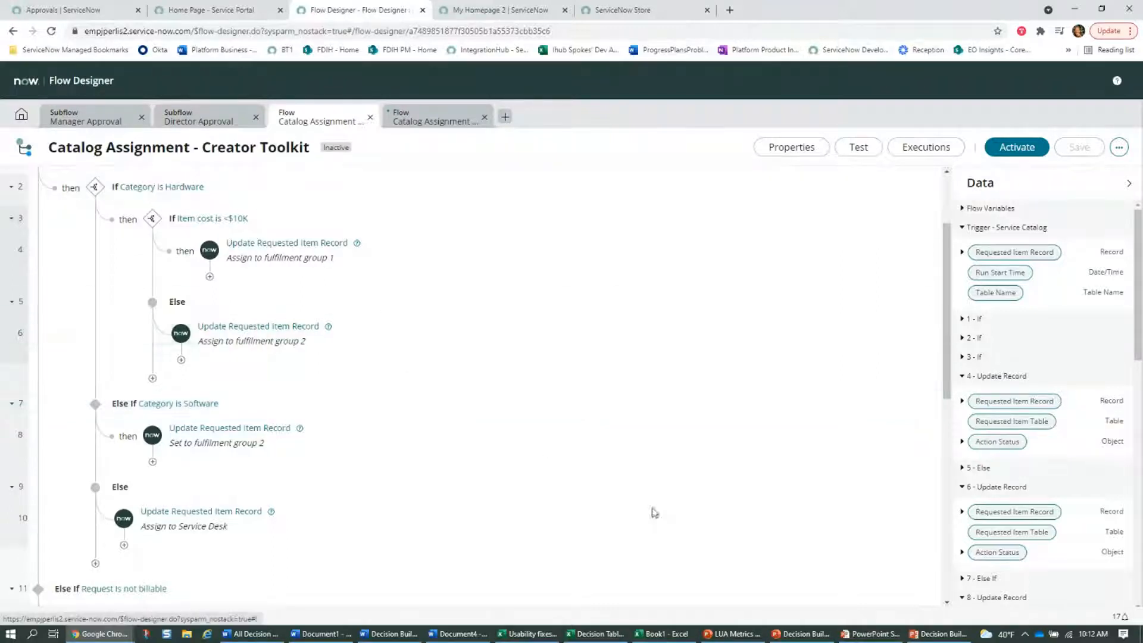
pyautogui.scroll(2, 440, 154)
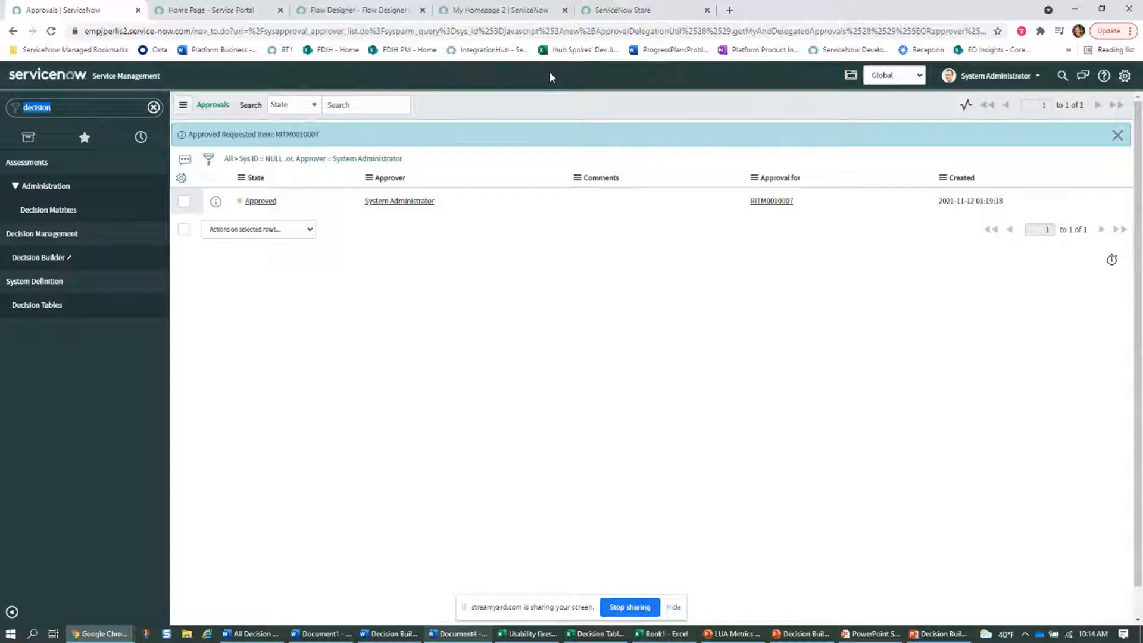
# Open Decision Builder from the Decision Management application on the Approvals page
pyautogui.click(546, 106)
pyautogui.hotkey('ctrl', '+')
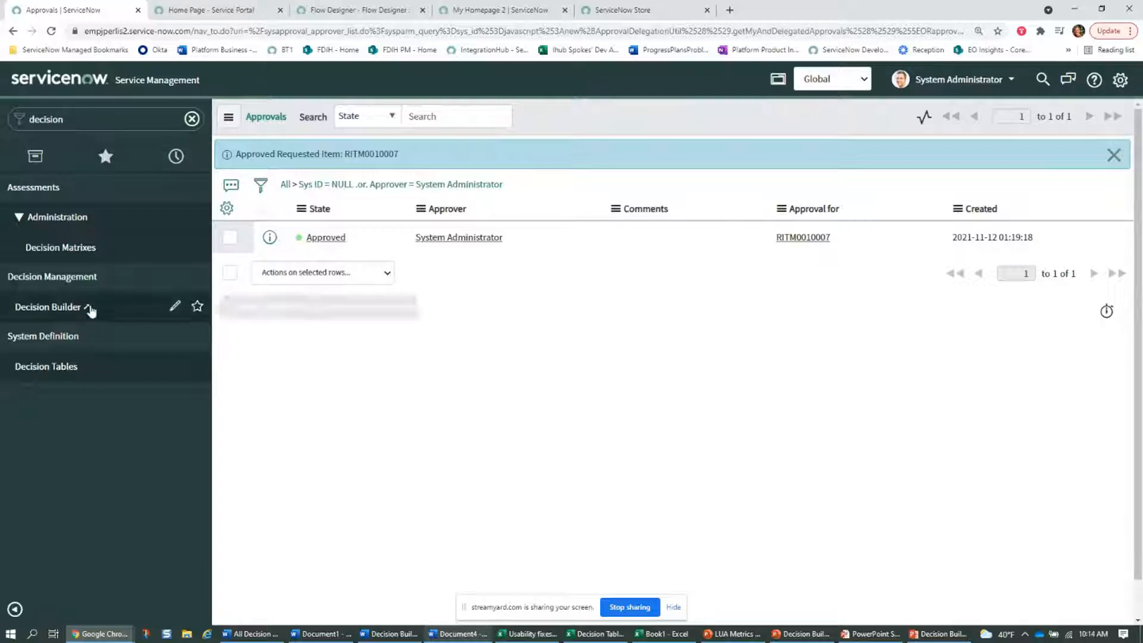
pyautogui.click(67, 309)
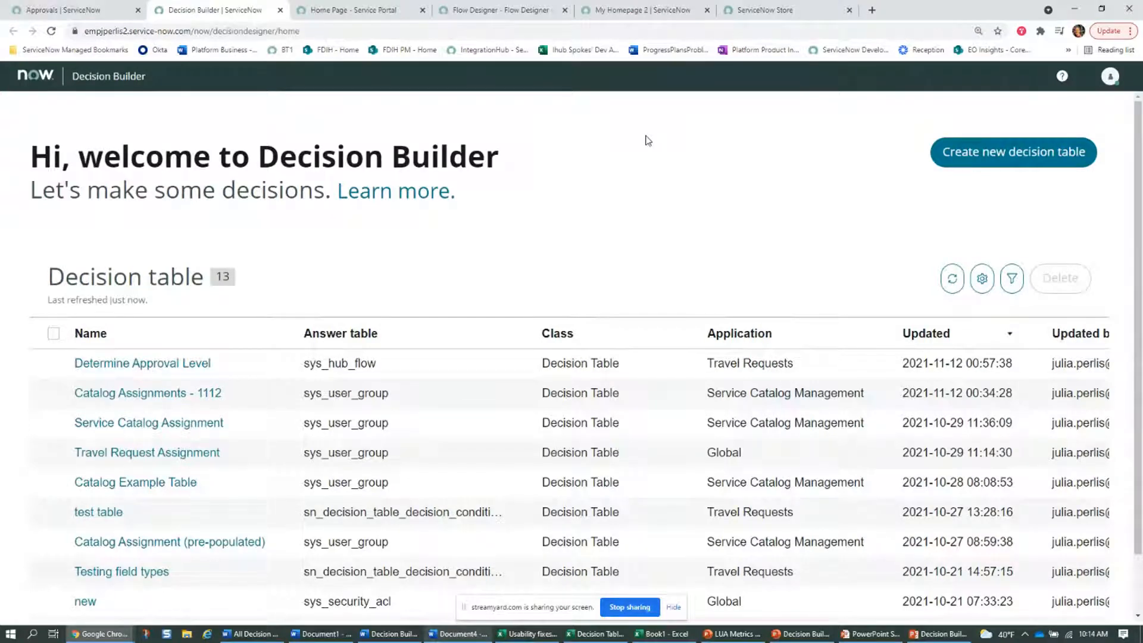
pyautogui.hotkey('ctrl', '-')
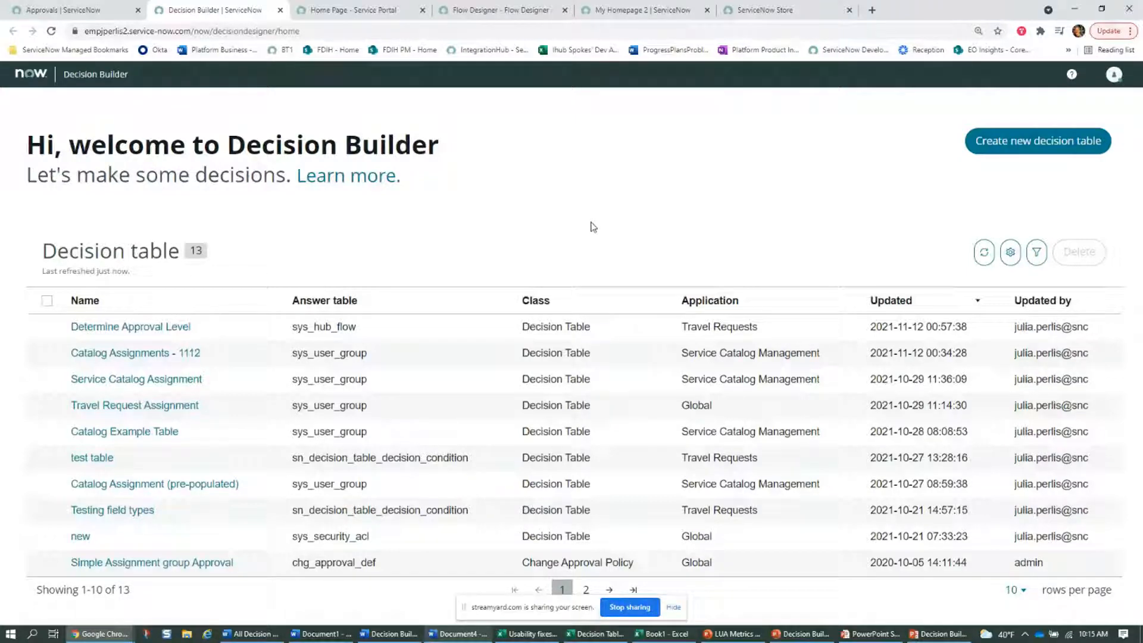
# Start a new decision table and name it Catalog Assignment Groups
pyautogui.click(1030, 143)
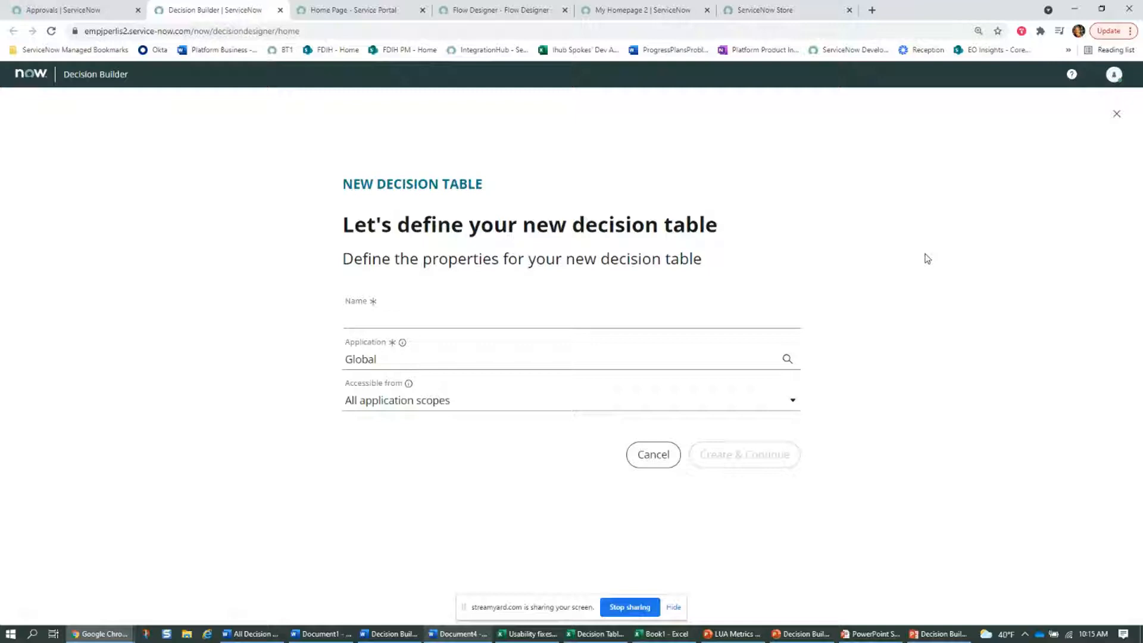
pyautogui.click(470, 320)
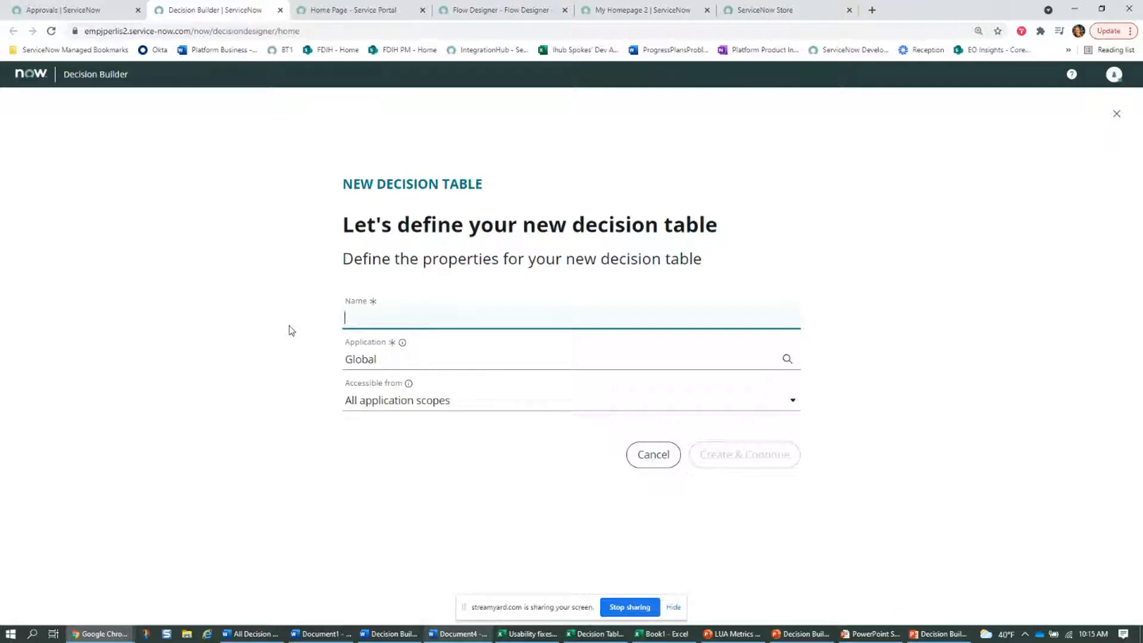
pyautogui.write('Catalog Assignment G')
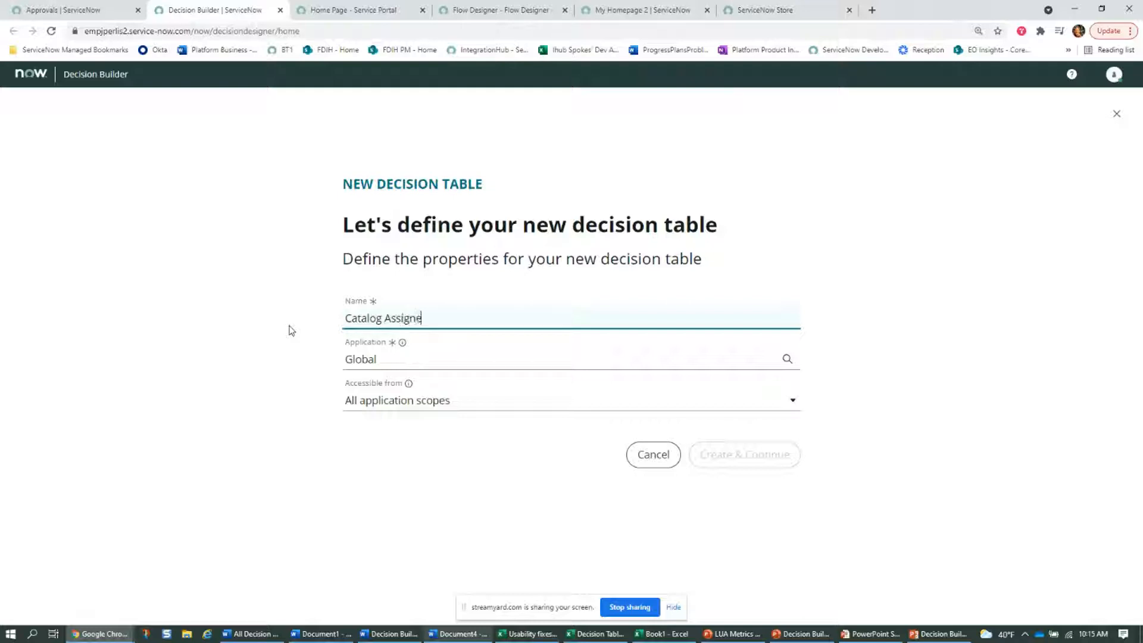
pyautogui.write('roups')
# Set the new decision table's application to Service Catalog Management and create the table
pyautogui.click(419, 358)
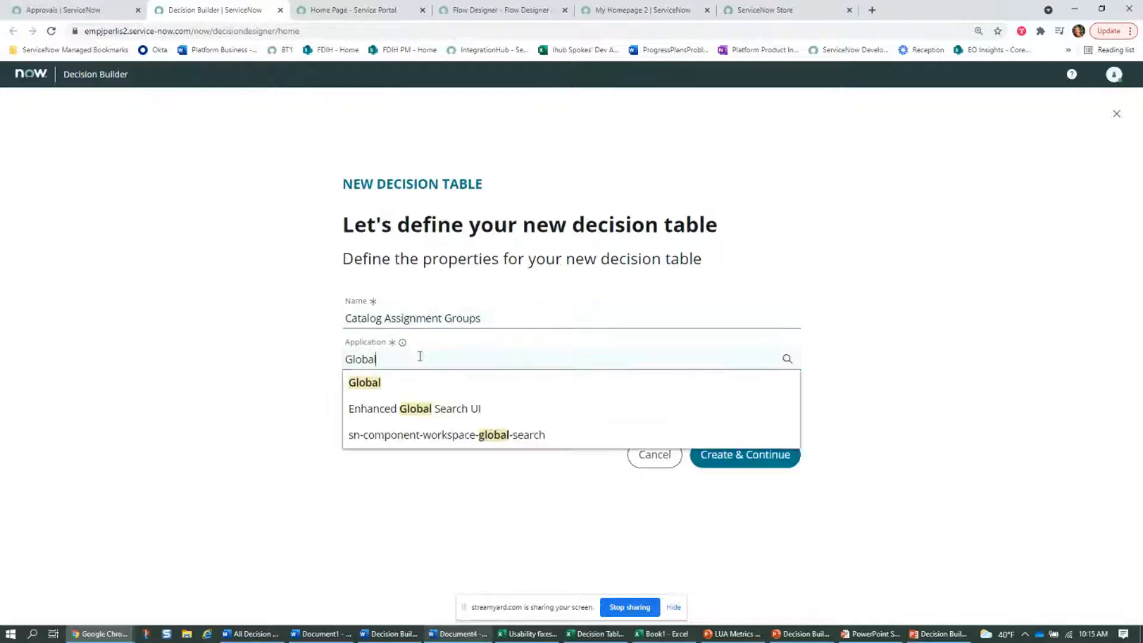
pyautogui.hotkey('ctrl', 'a')
pyautogui.write('service a')
pyautogui.write('tal')
pyautogui.press('BackSpace')
pyautogui.press('BackSpace')
pyautogui.press('BackSpace')
pyautogui.press('BackSpace')
pyautogui.write('caata')
pyautogui.press('BackSpace')
pyautogui.press('BackSpace')
pyautogui.press('BackSpace')
pyautogui.write('talog')
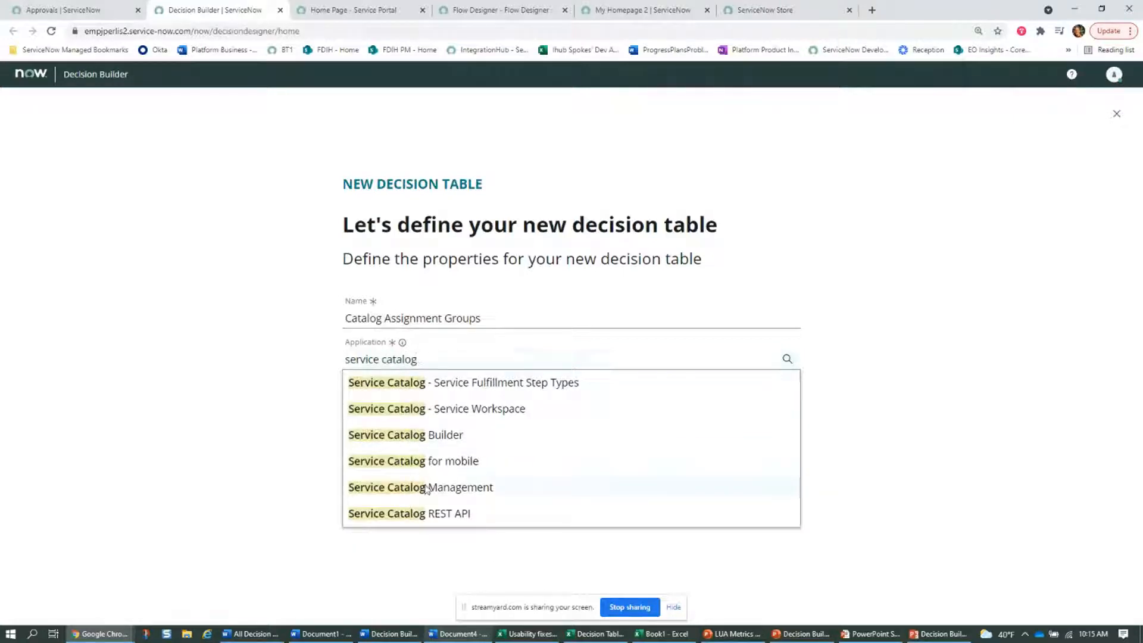
pyautogui.click(424, 488)
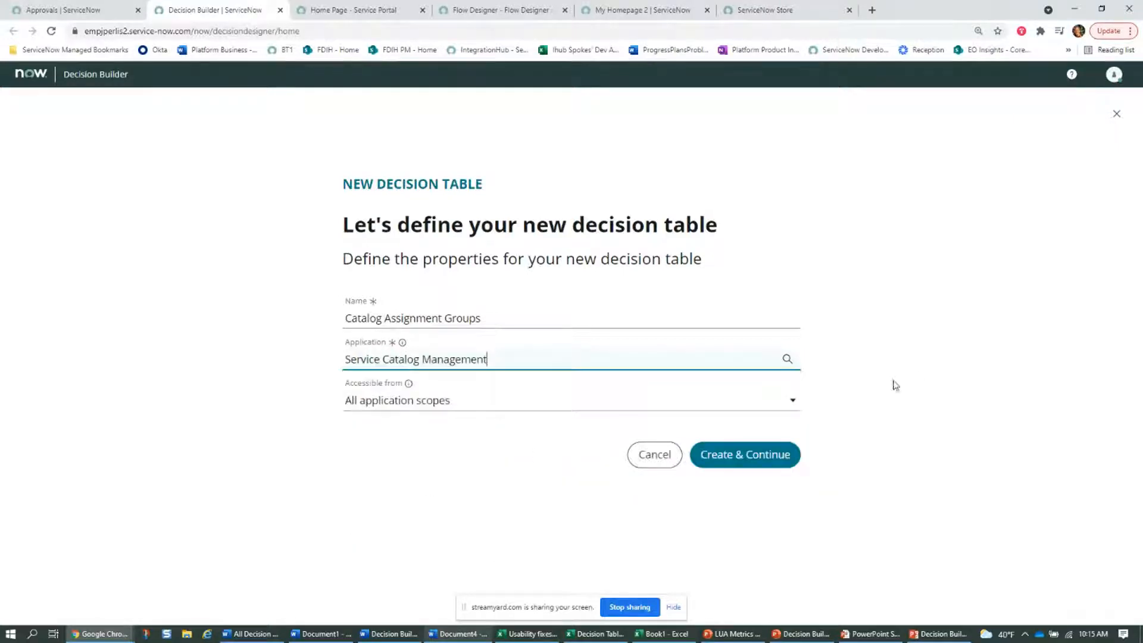
pyautogui.click(783, 465)
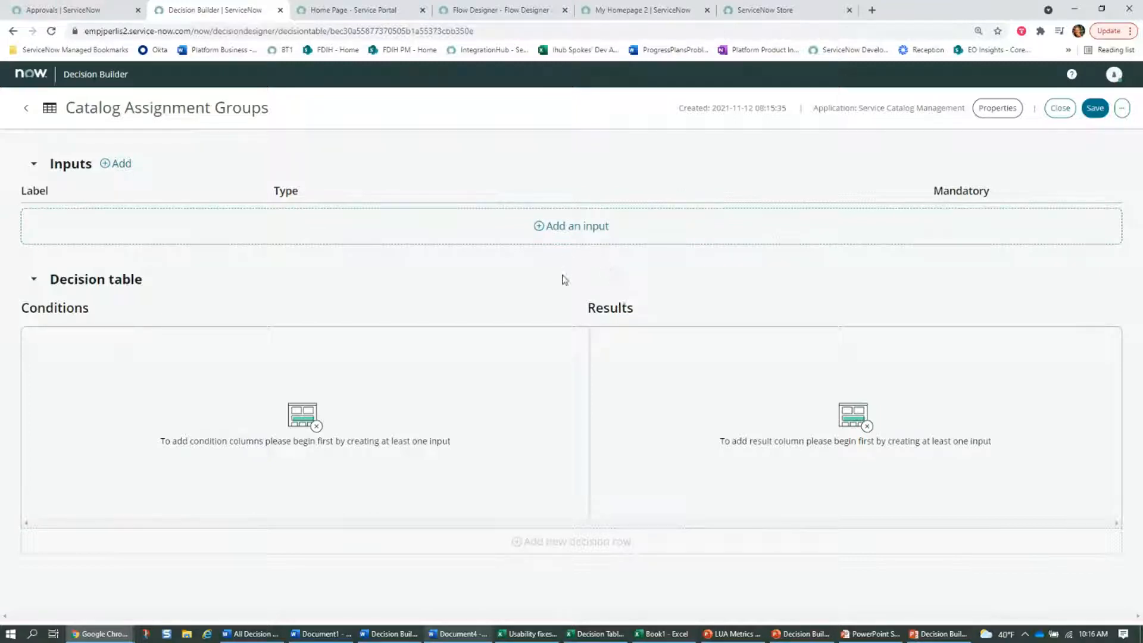
# Add an input labelled Item Category to the decision table
pyautogui.click(584, 237)
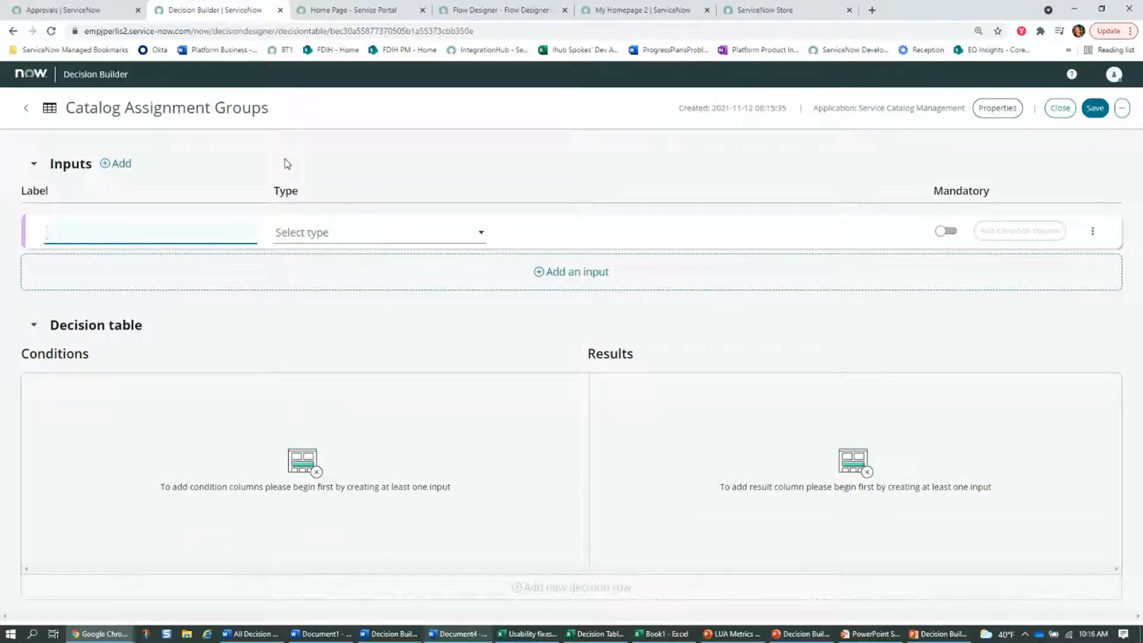
pyautogui.write('Item Category')
pyautogui.press('Tab')
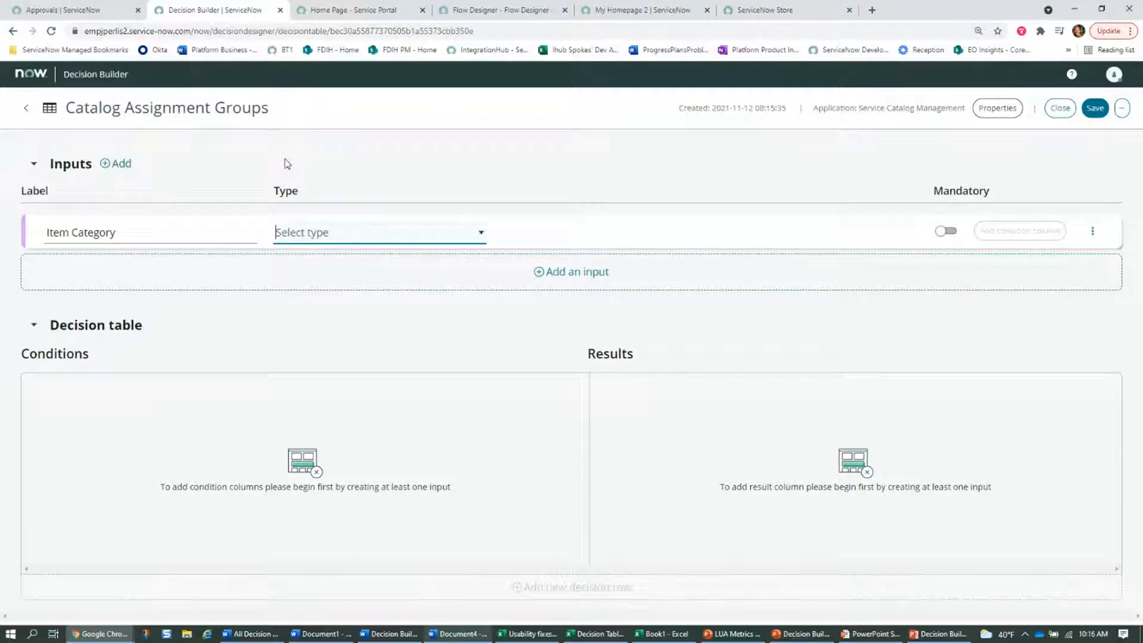
# Review the data types available for the Item Category input
pyautogui.write('re')
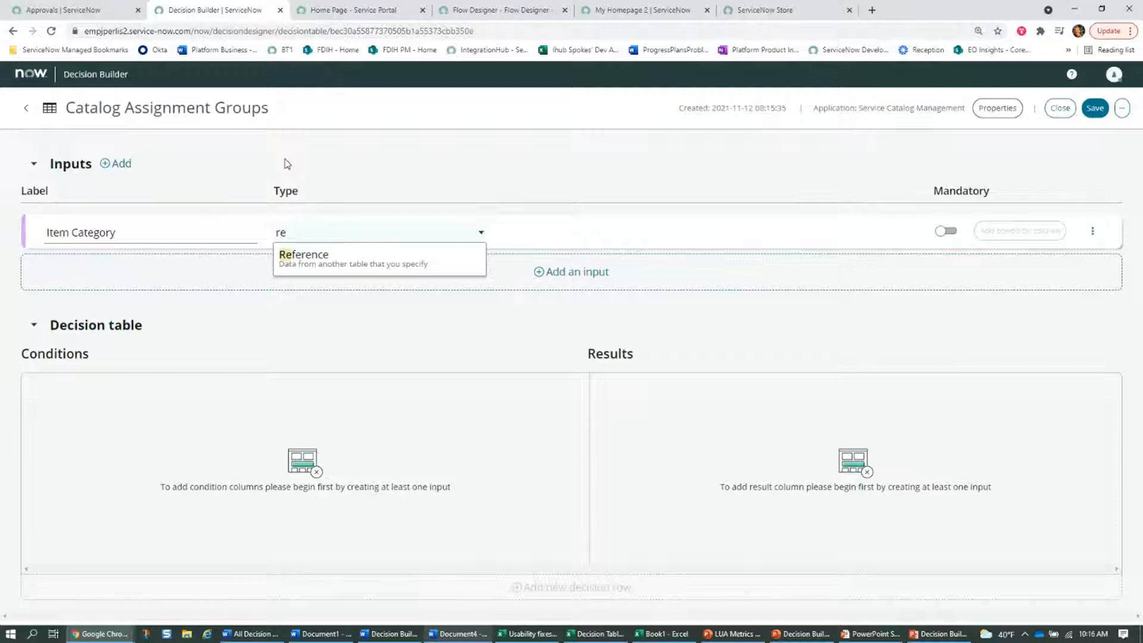
pyautogui.press('BackSpace')
pyautogui.press('BackSpace')
pyautogui.scroll(-3, 424, 381)
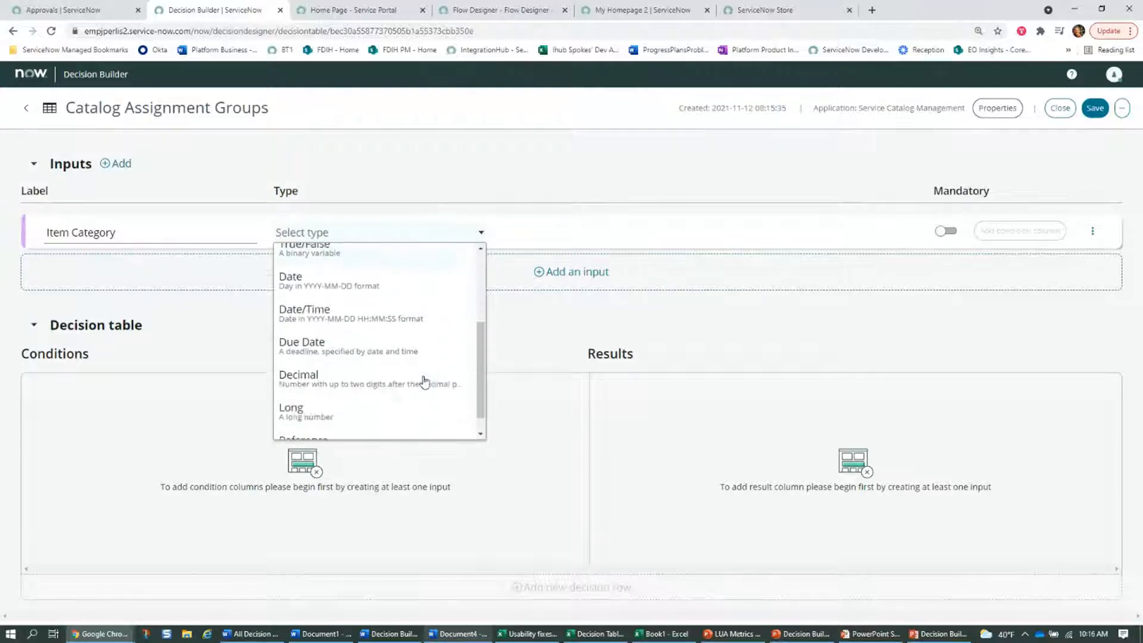
pyautogui.scroll(3, 422, 381)
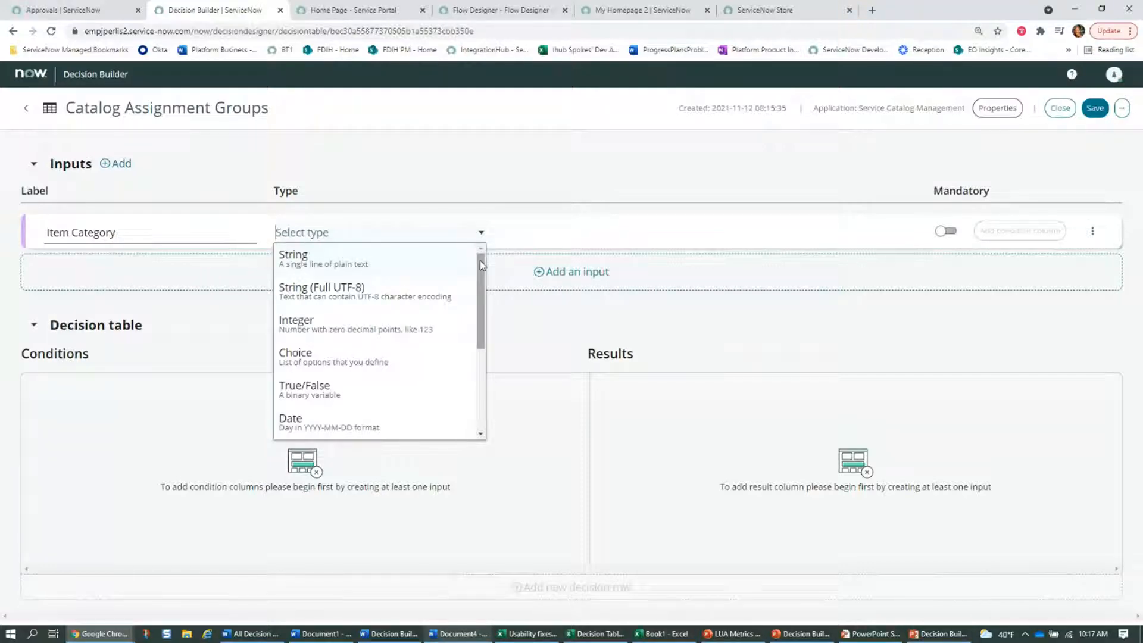
pyautogui.click(526, 185)
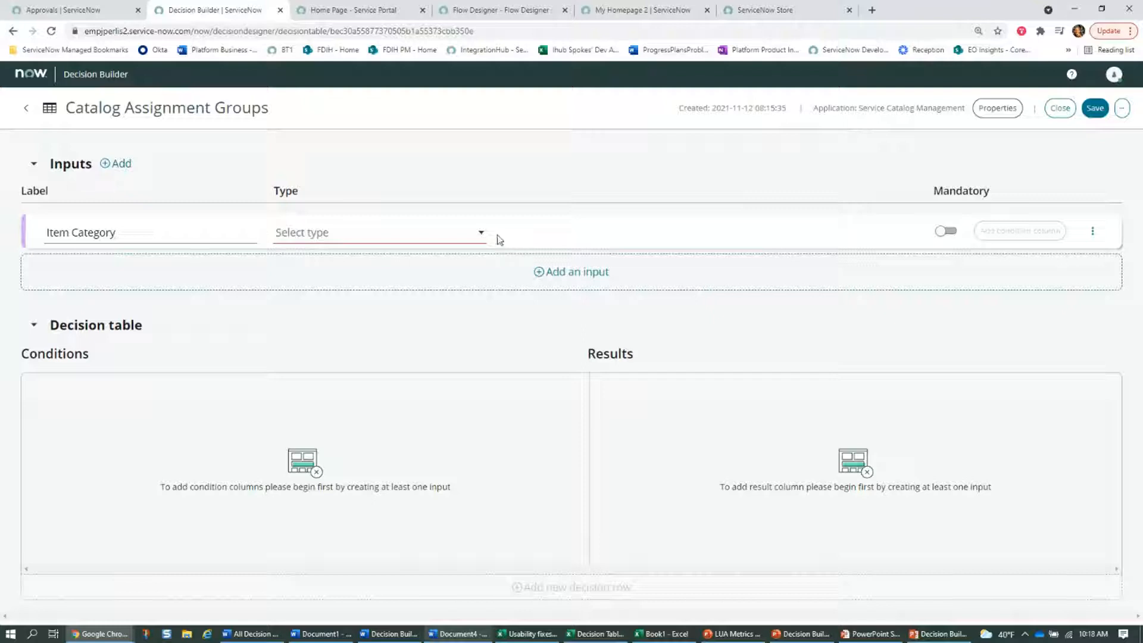
# Set the Item Category input's type to Reference on the Category [sc_category] table and make the input mandatory
pyautogui.click(479, 237)
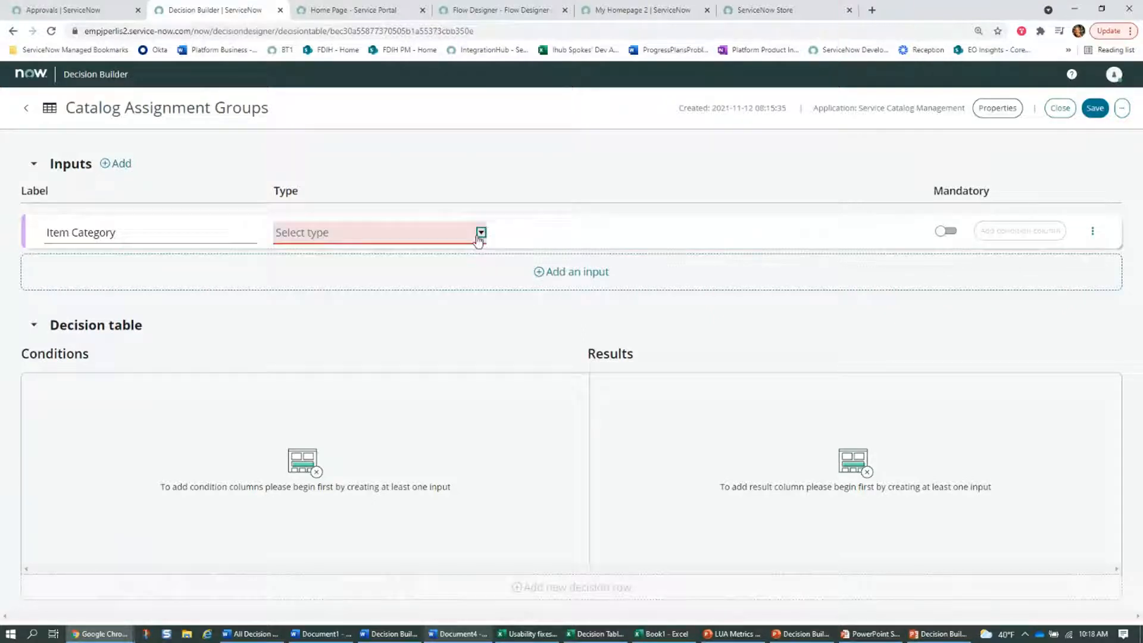
pyautogui.click(298, 231)
pyautogui.write('refere')
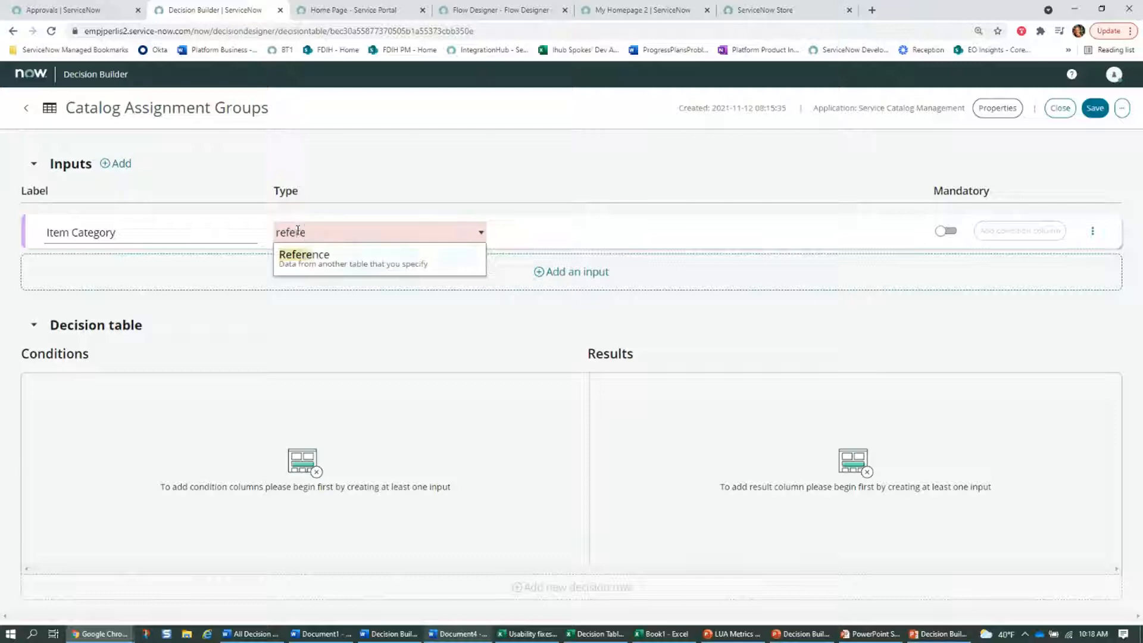
pyautogui.press('Return')
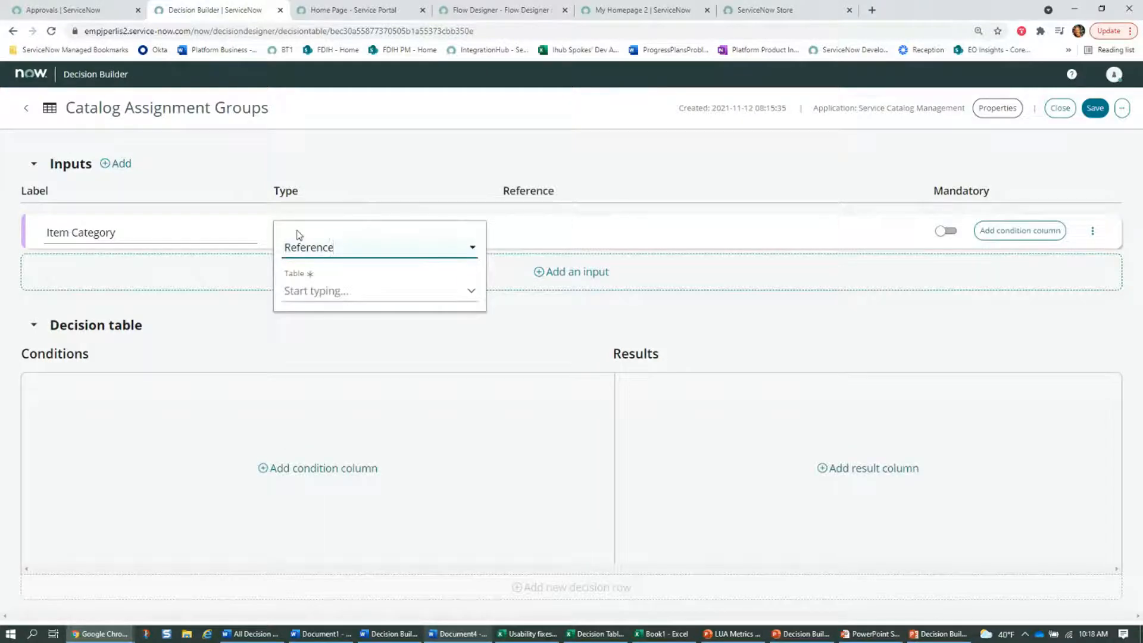
pyautogui.write('categor')
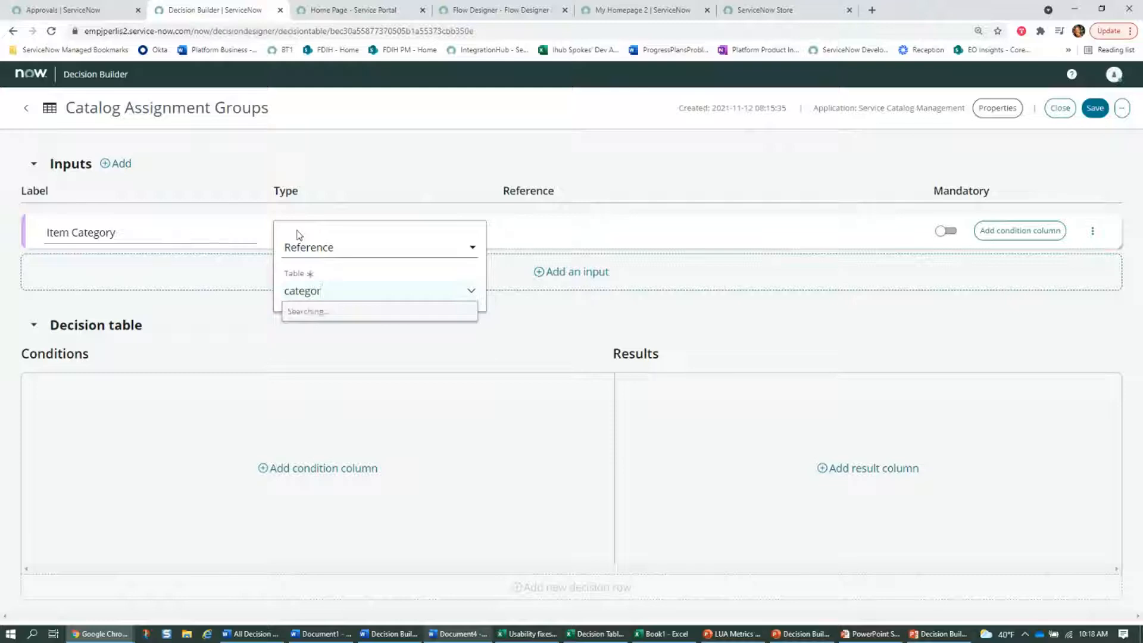
pyautogui.click(347, 342)
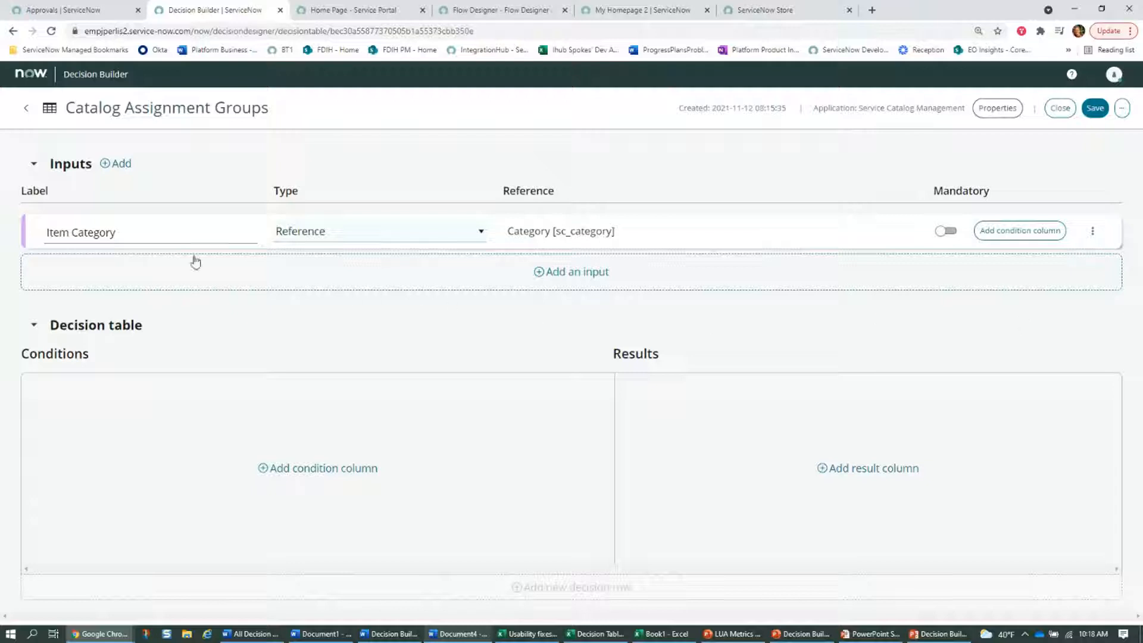
pyautogui.click(946, 231)
# Add a condition column for the Item Category input with the description "Look at item category"
pyautogui.click(1014, 235)
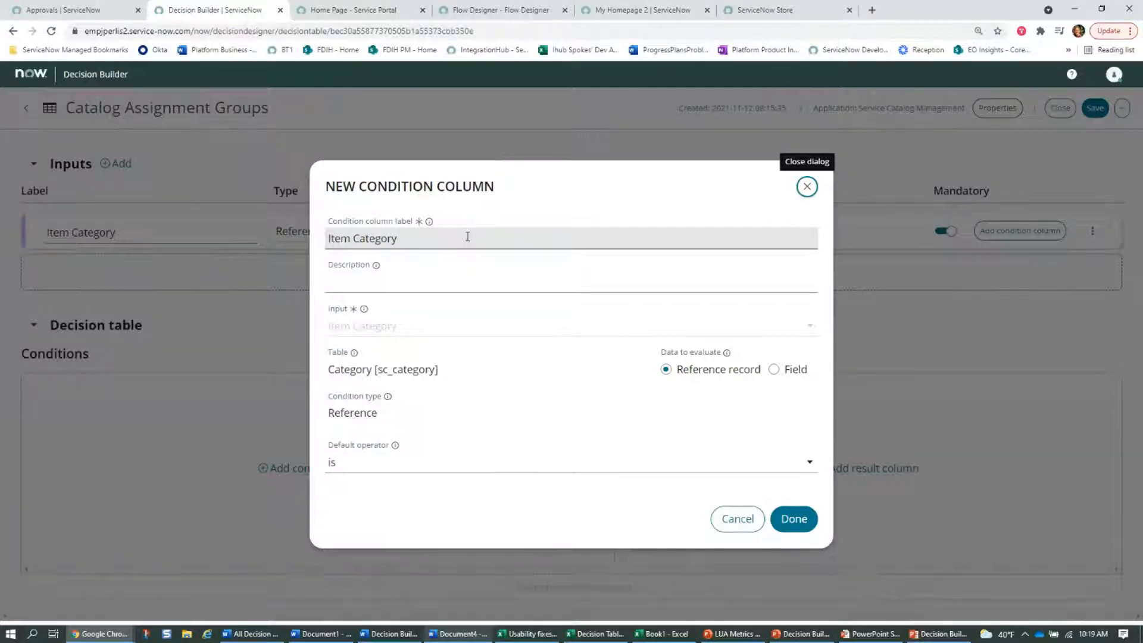
pyautogui.click(493, 283)
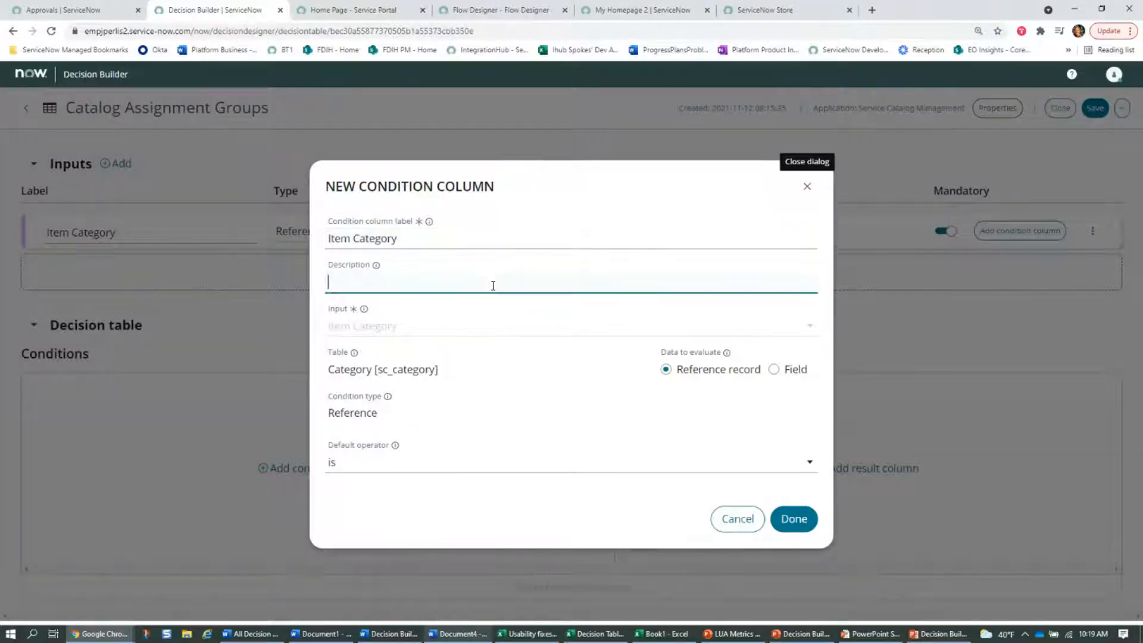
pyautogui.write('Lo')
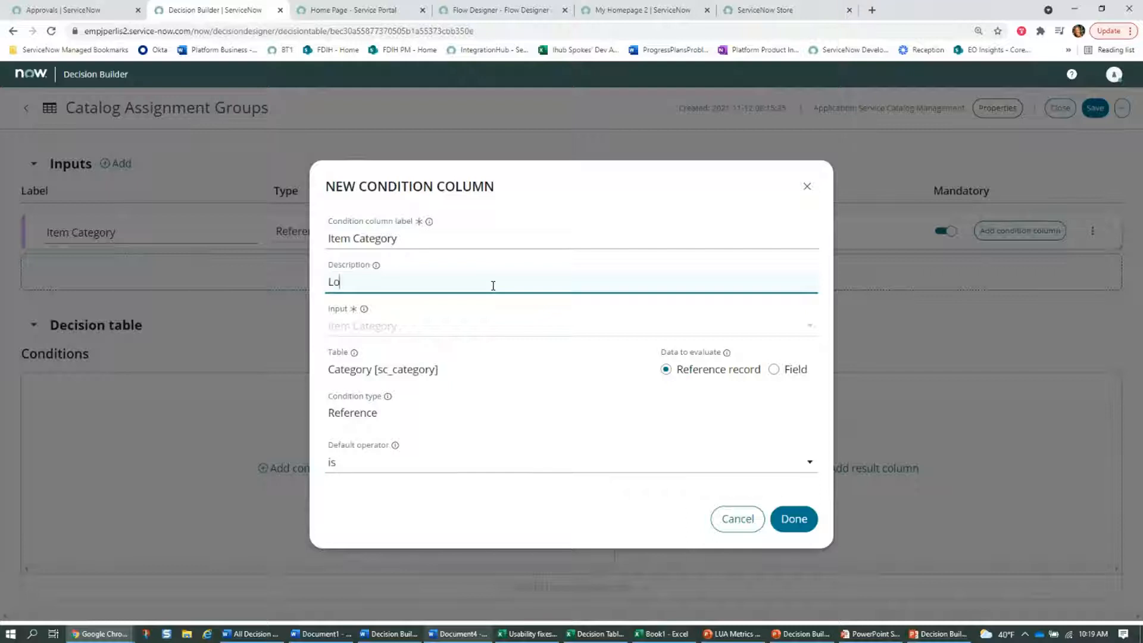
pyautogui.write('ok at item category')
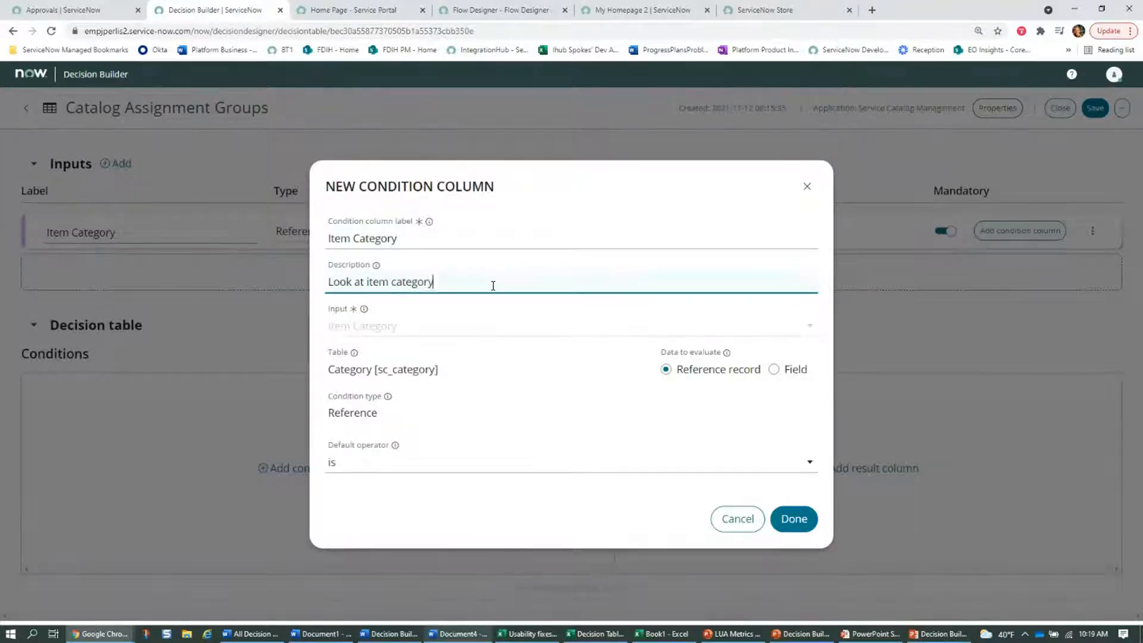
pyautogui.click(551, 366)
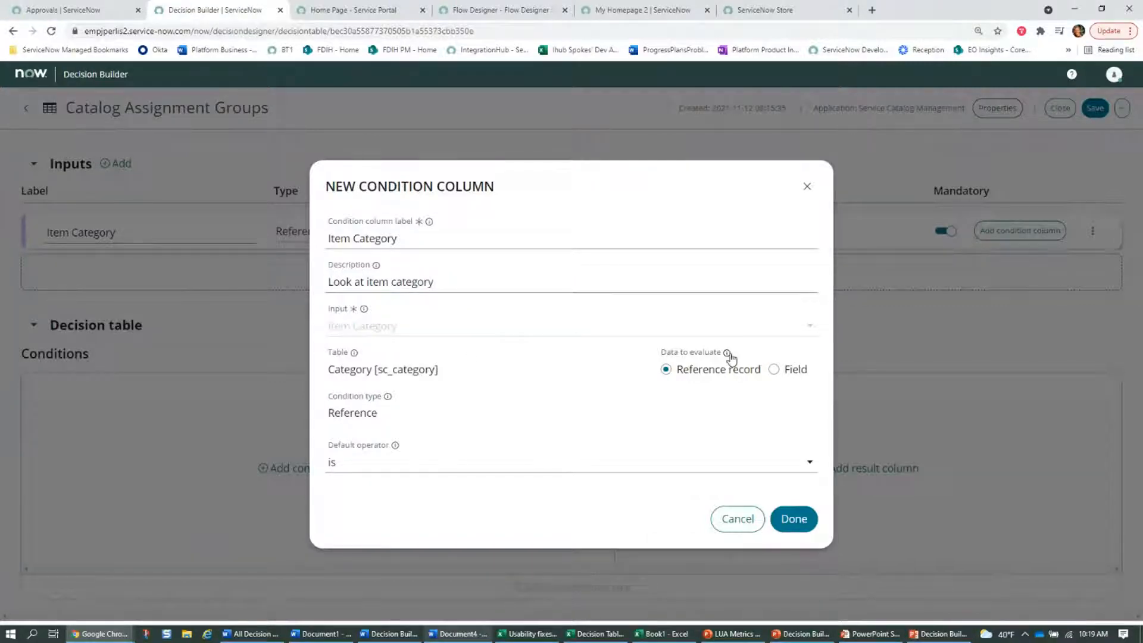
pyautogui.moveTo(730, 356)
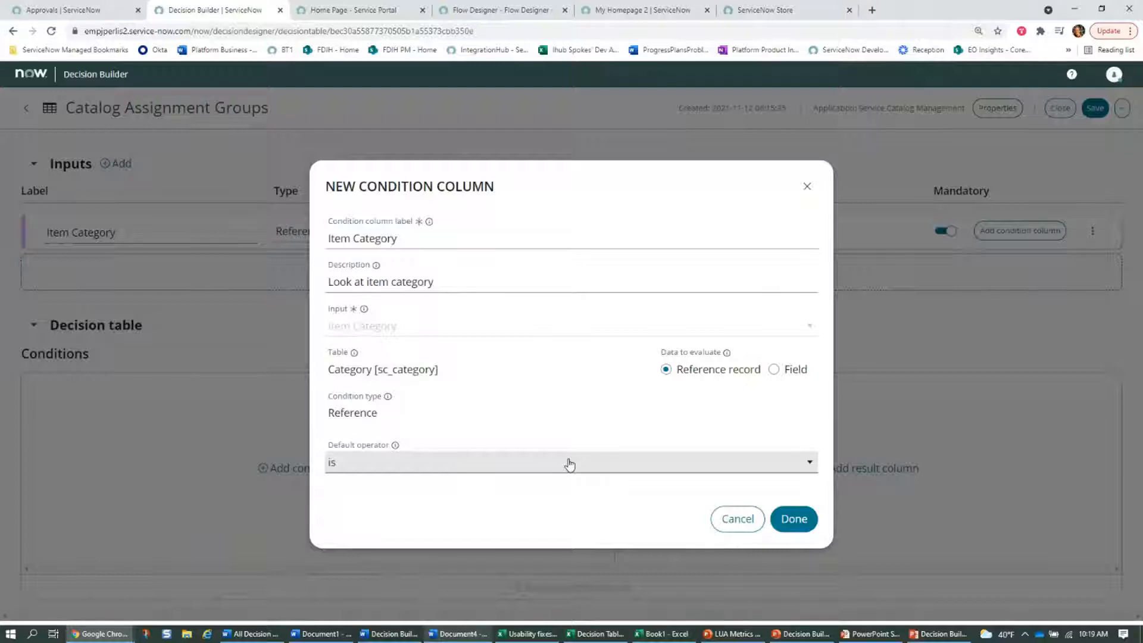
pyautogui.click(793, 519)
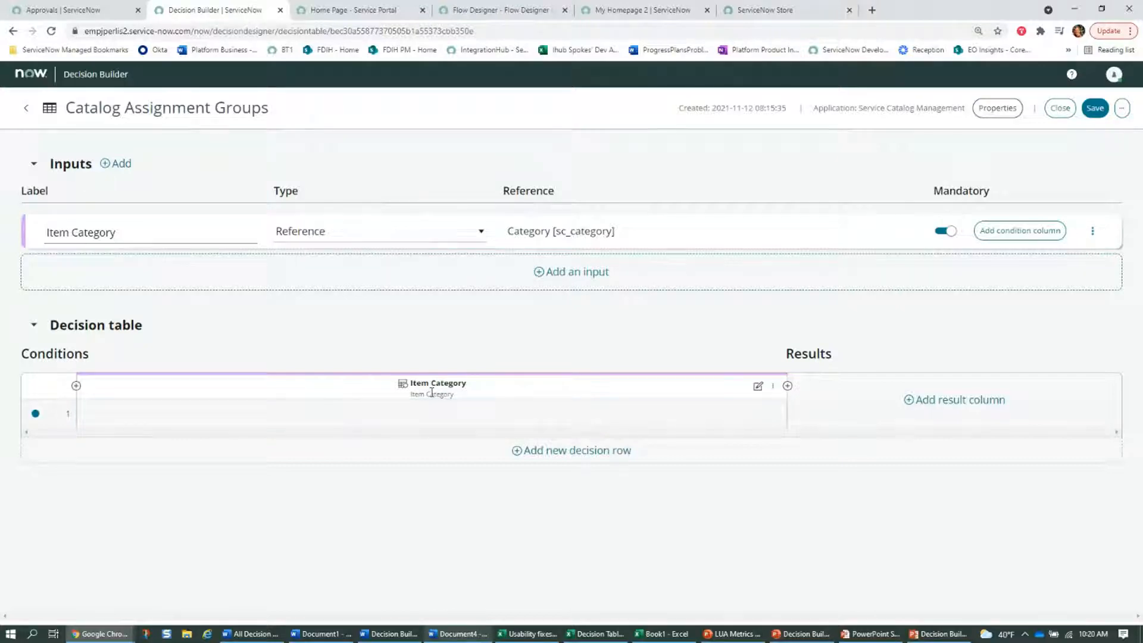
# Set the first decision row's Item Category condition to the operator "is" with the value Hardware
pyautogui.click(445, 422)
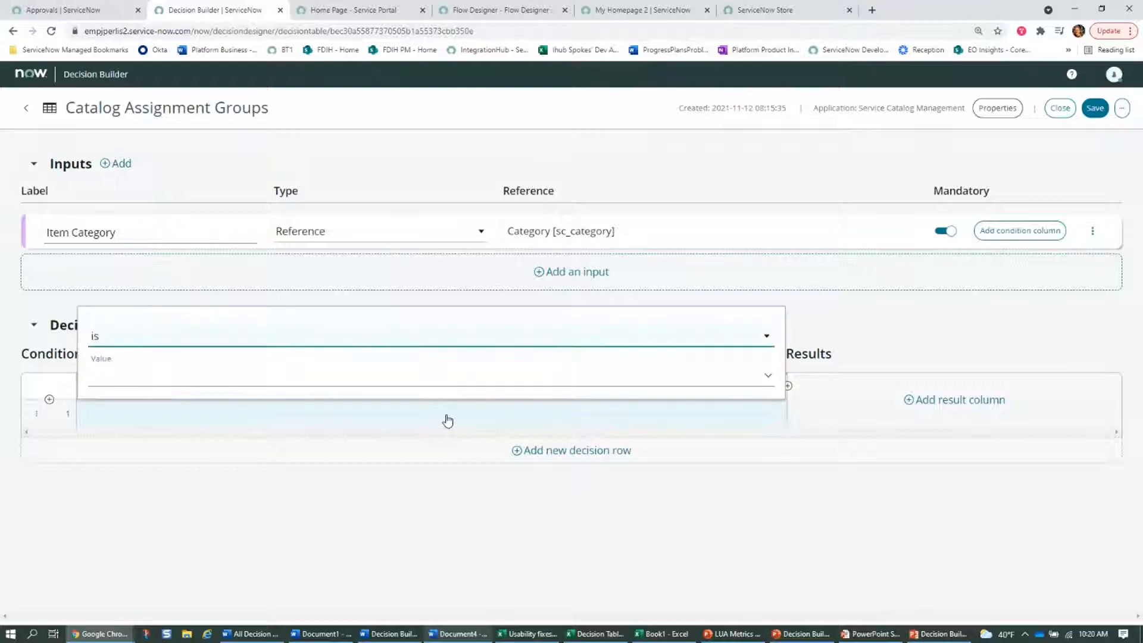
pyautogui.click(426, 499)
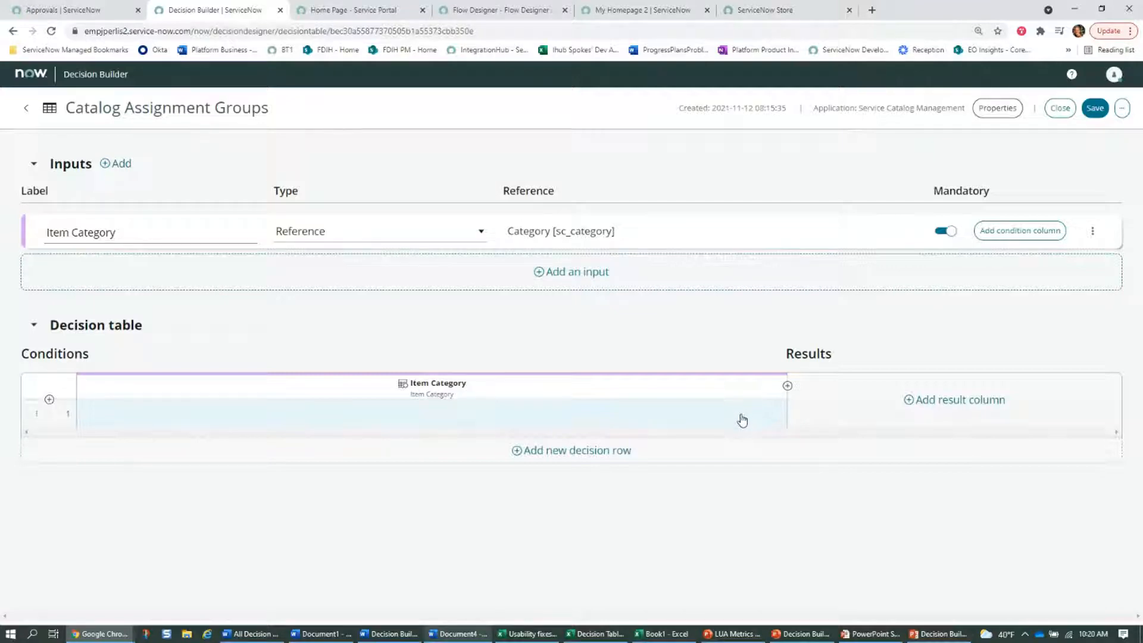
pyautogui.click(536, 420)
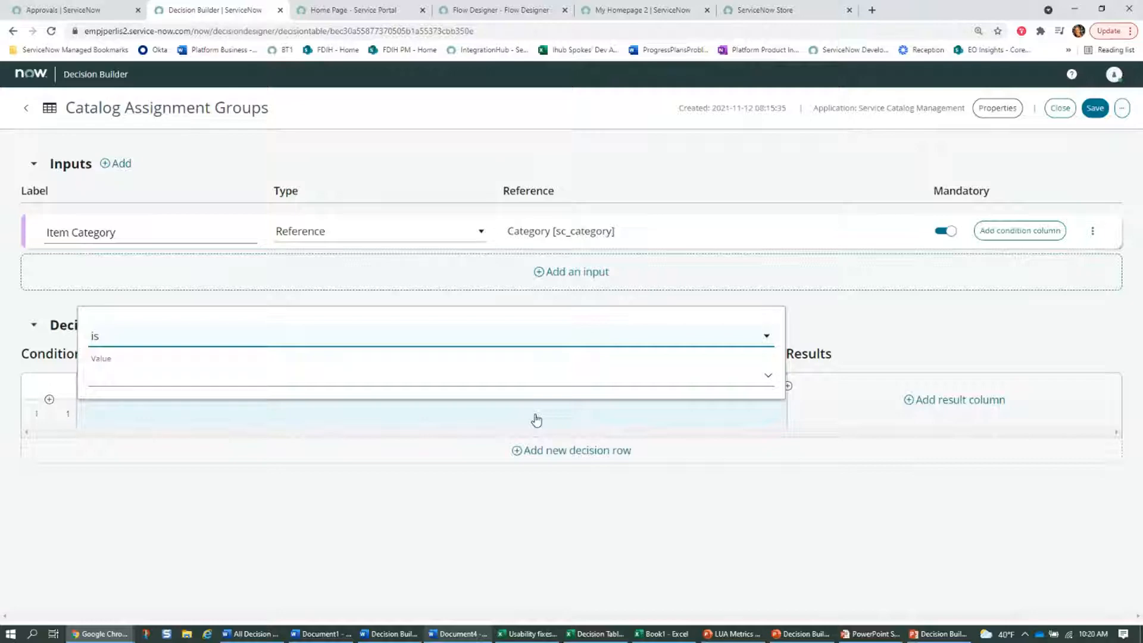
pyautogui.click(577, 344)
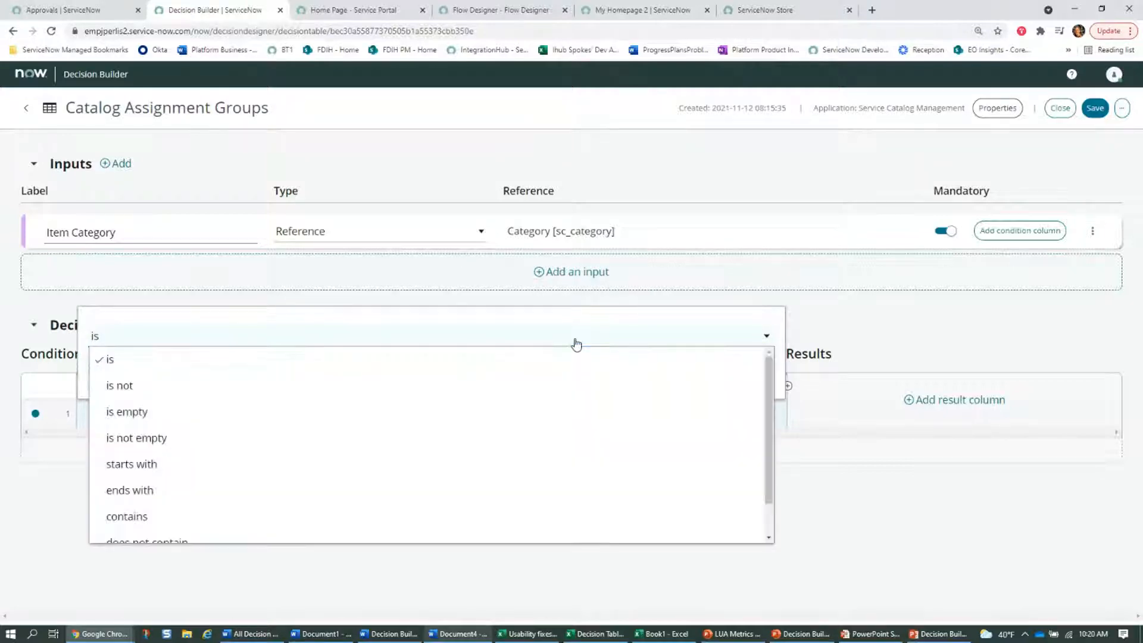
pyautogui.scroll(-1, 541, 423)
pyautogui.scroll(1, 541, 426)
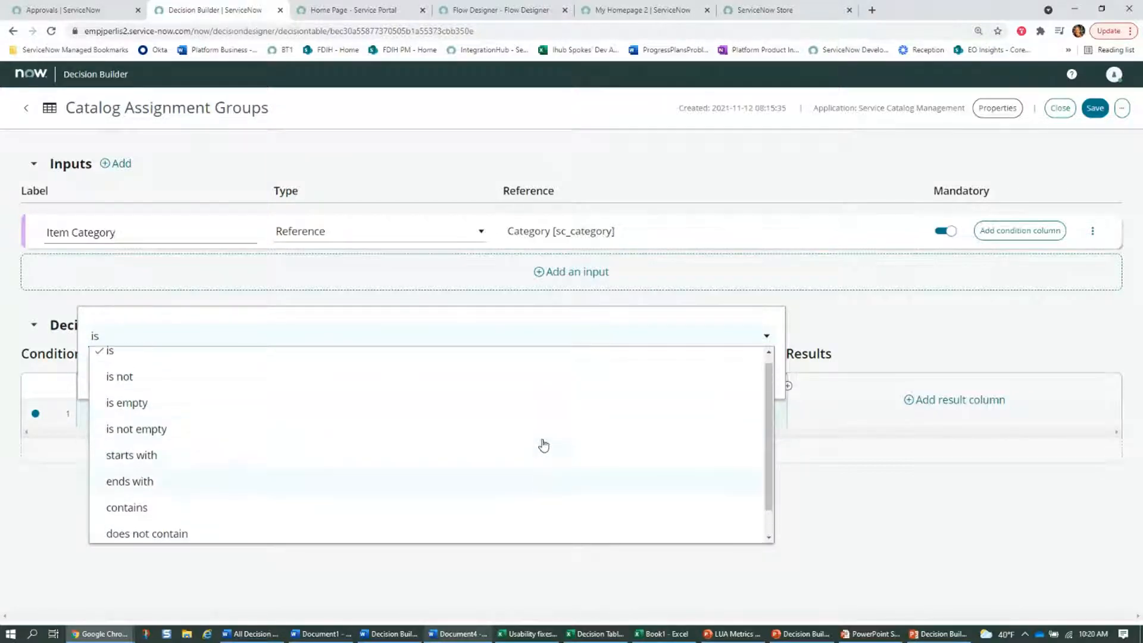
pyautogui.click(163, 357)
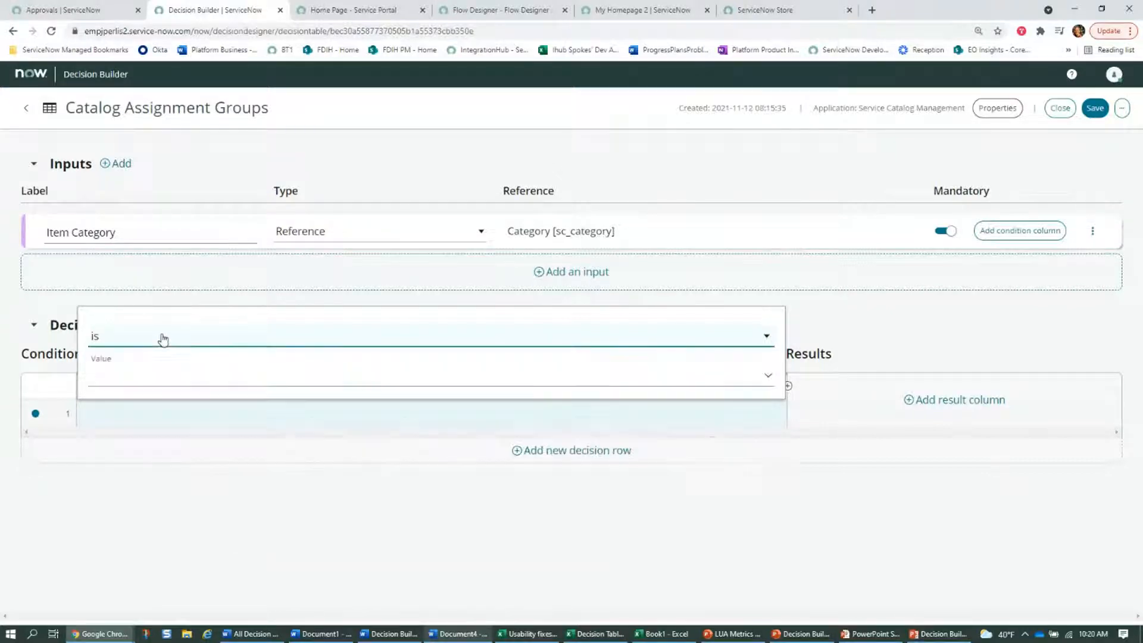
pyautogui.click(301, 378)
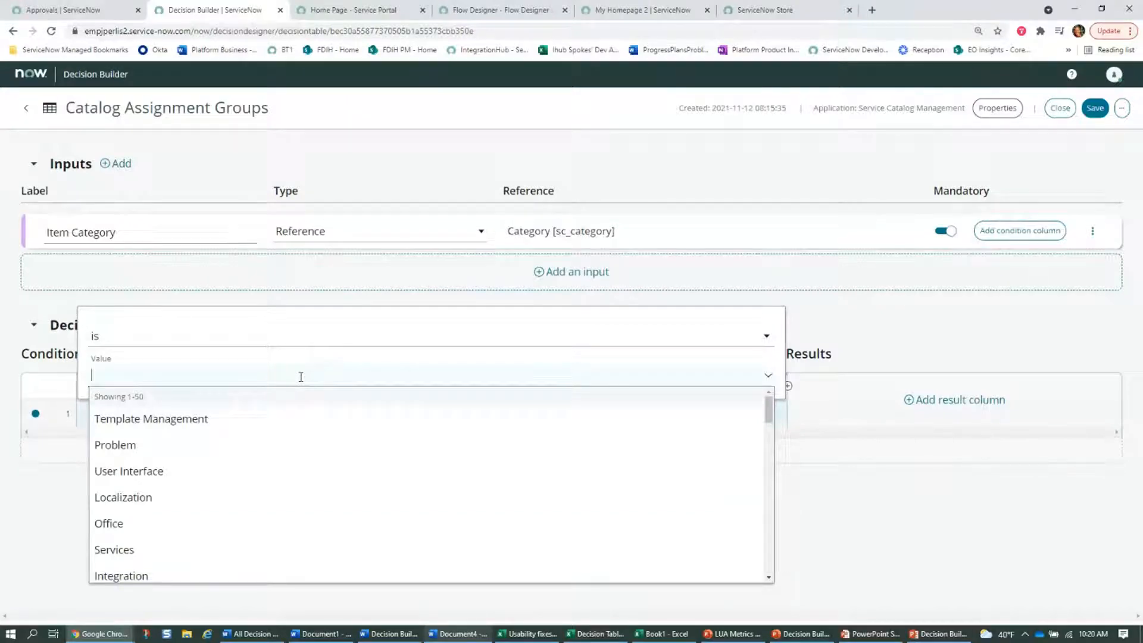
pyautogui.write('hardware')
pyautogui.click(224, 447)
pyautogui.click(226, 451)
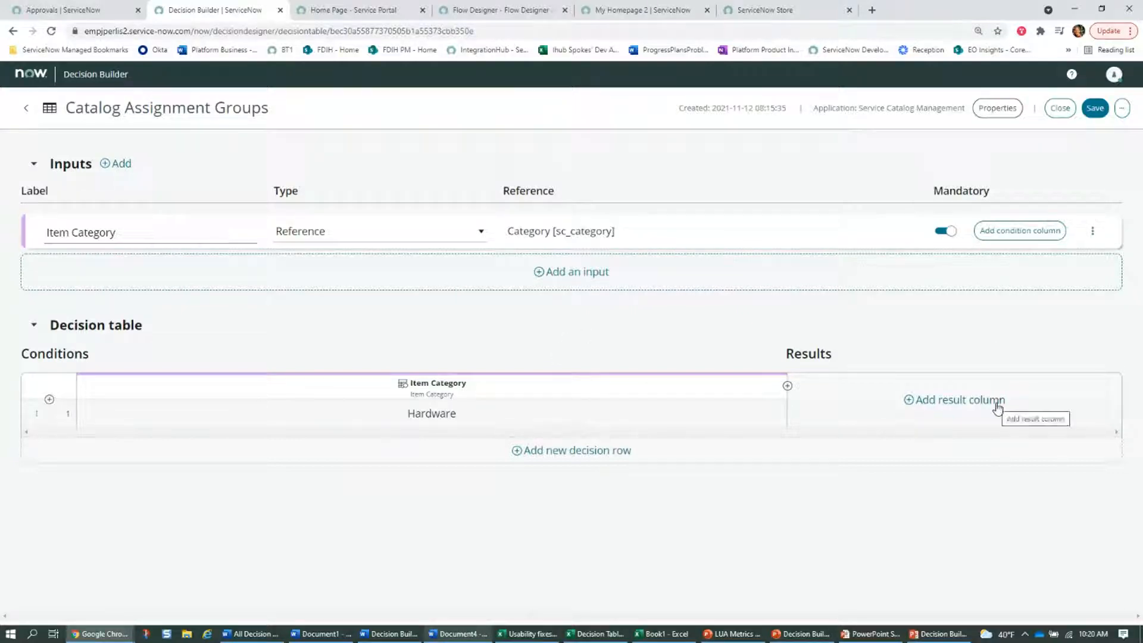
# Switch to Flow Designer to check which field value the first Update Record action assigns, and return to Decision Builder
pyautogui.click(484, 10)
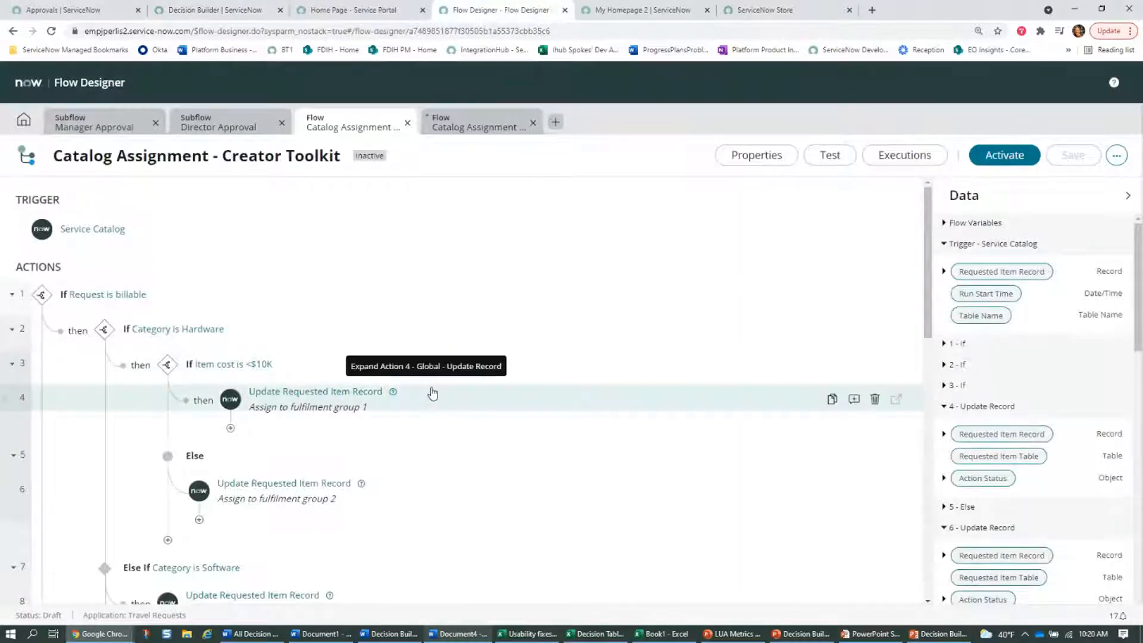
pyautogui.click(434, 394)
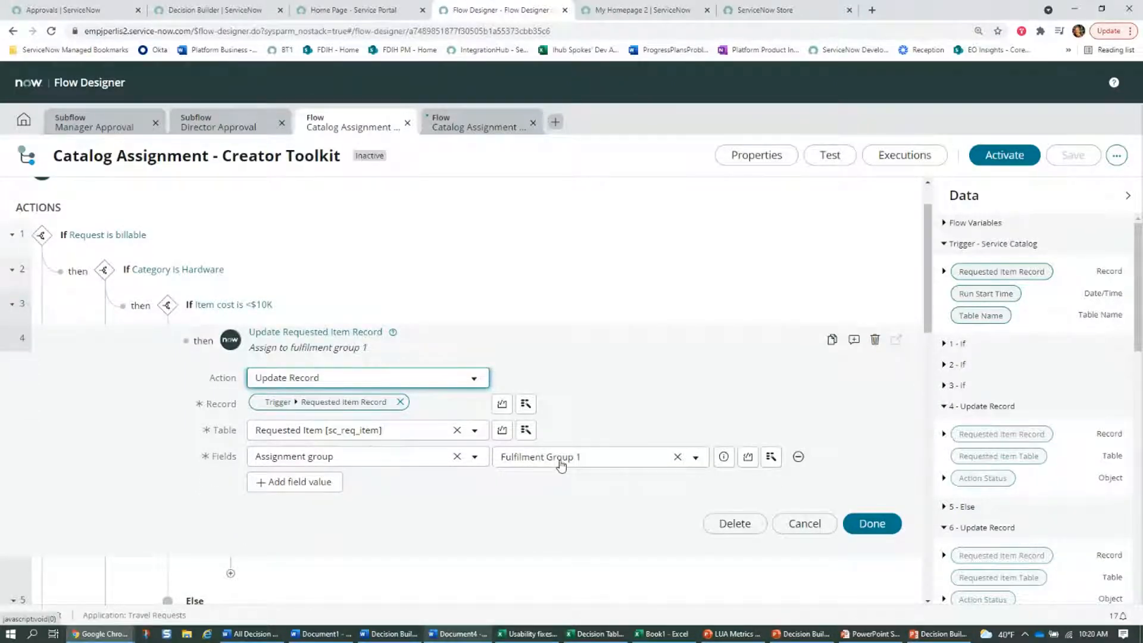
pyautogui.click(215, 11)
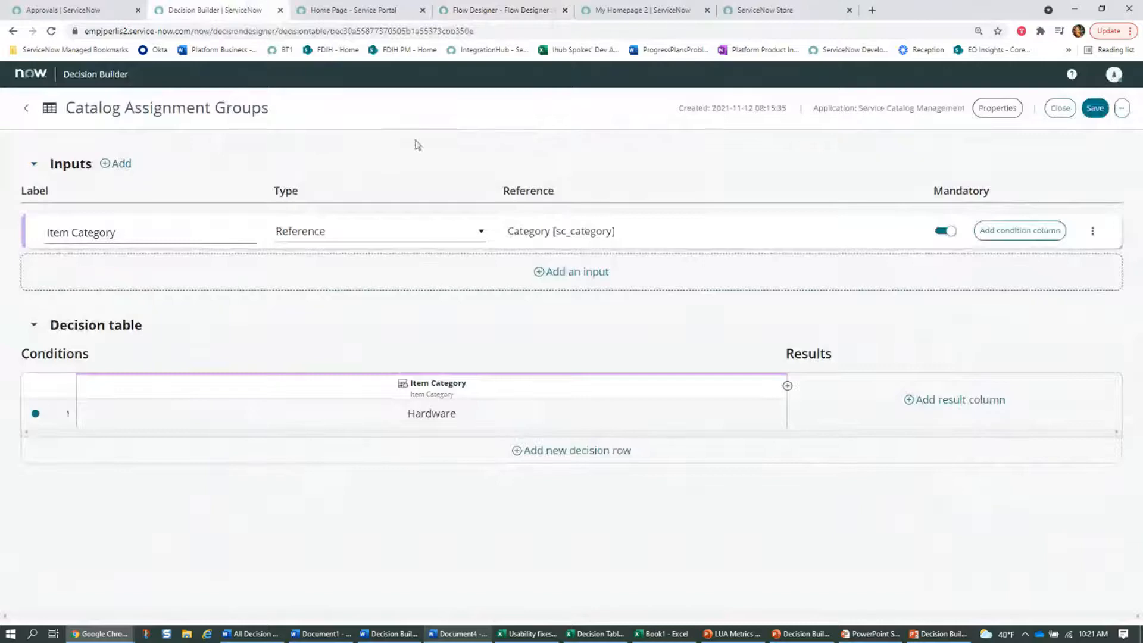
# Add a result column to the decision table using the Group [sys_user_group] table
pyautogui.click(989, 402)
pyautogui.click(515, 345)
pyautogui.write('sys_user_')
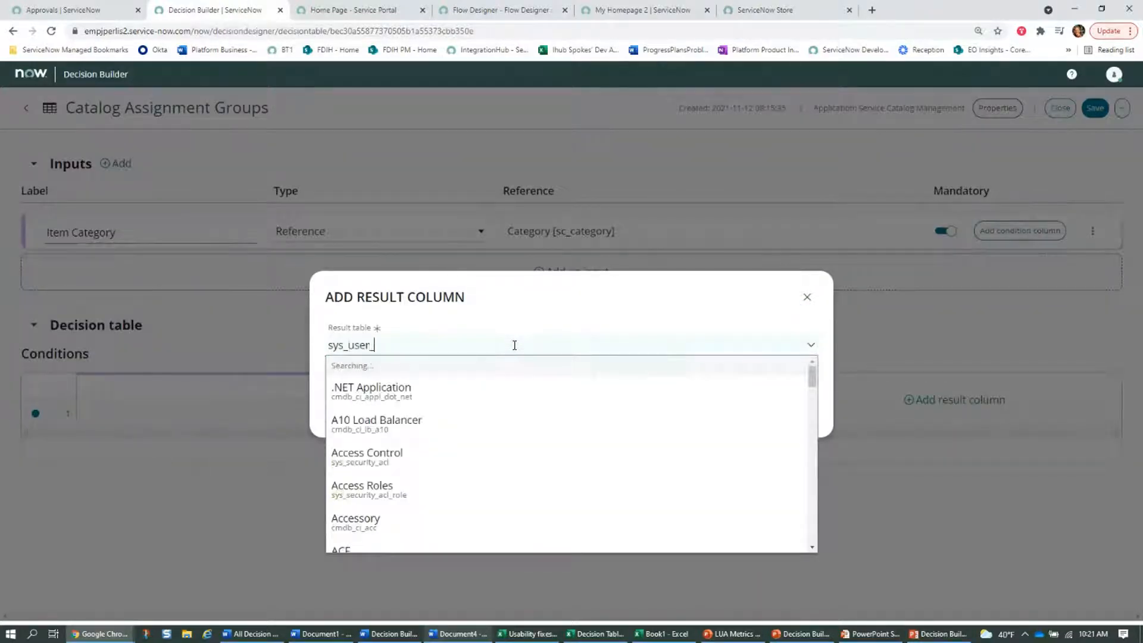
pyautogui.write('group')
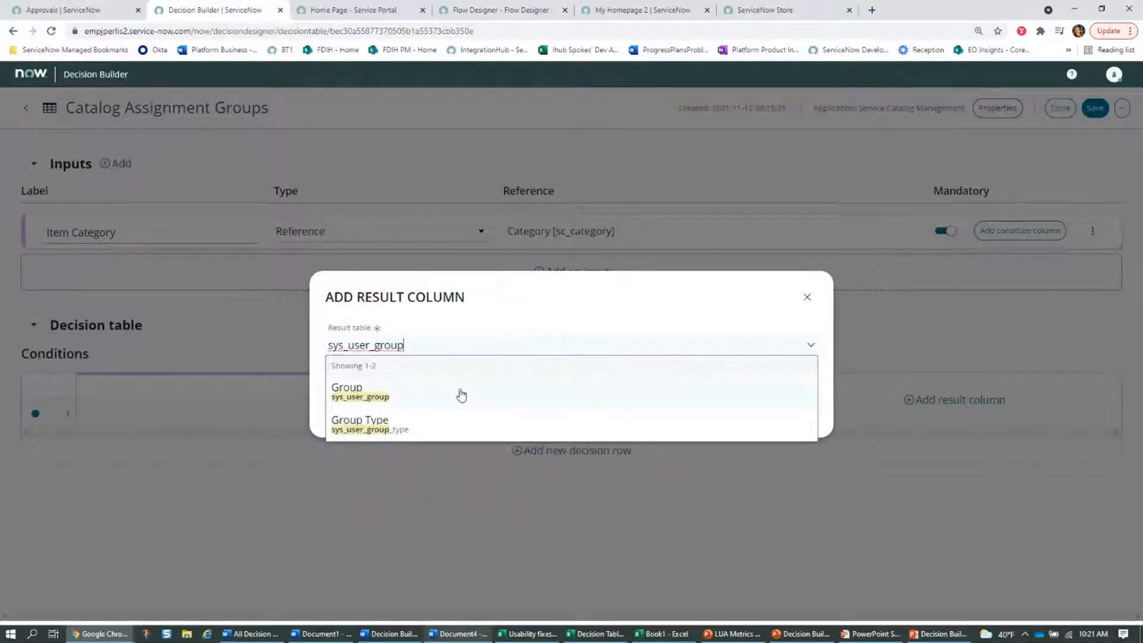
pyautogui.click(461, 395)
pyautogui.click(794, 409)
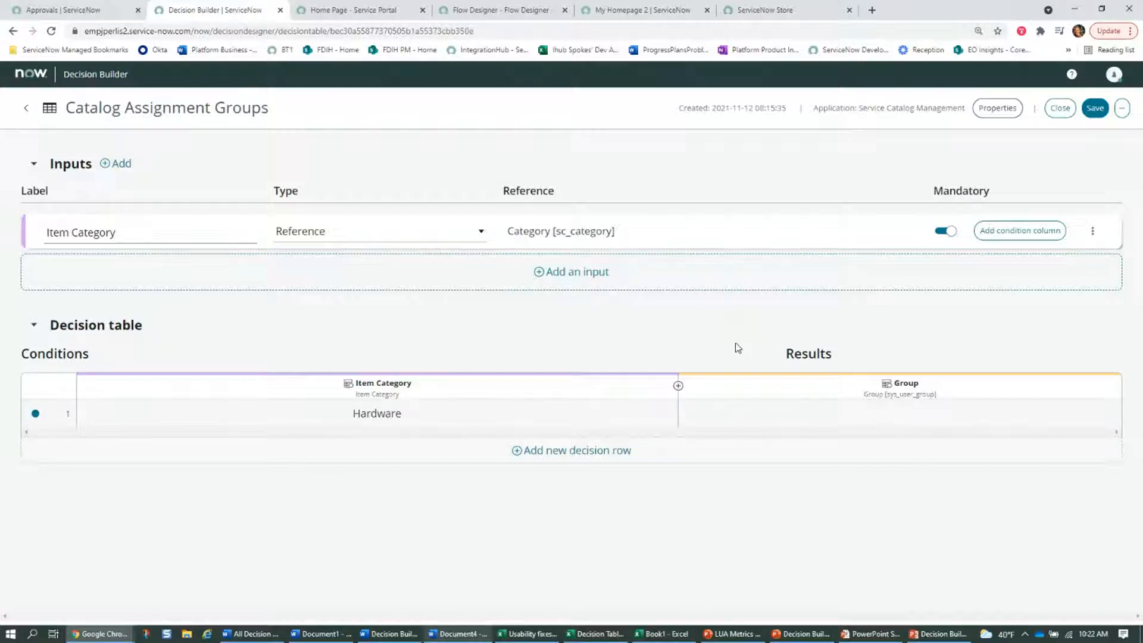
# Add a second input labelled Requested Item to the decision table
pyautogui.click(594, 278)
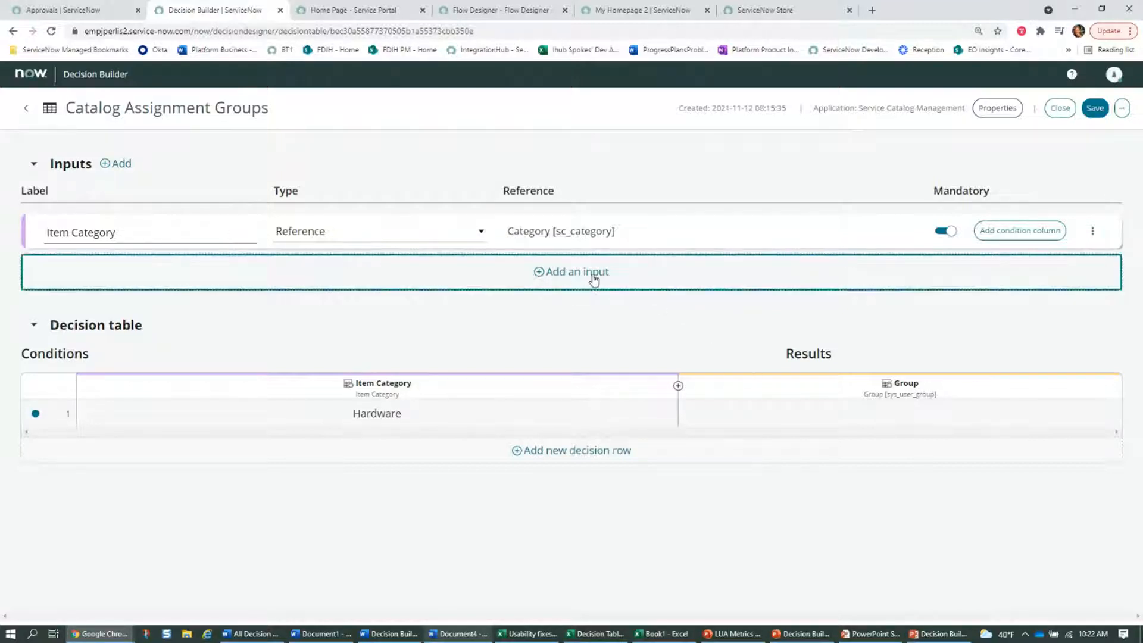
pyautogui.click(114, 273)
pyautogui.write('re')
pyautogui.press('BackSpace')
pyautogui.press('BackSpace')
pyautogui.write('Re')
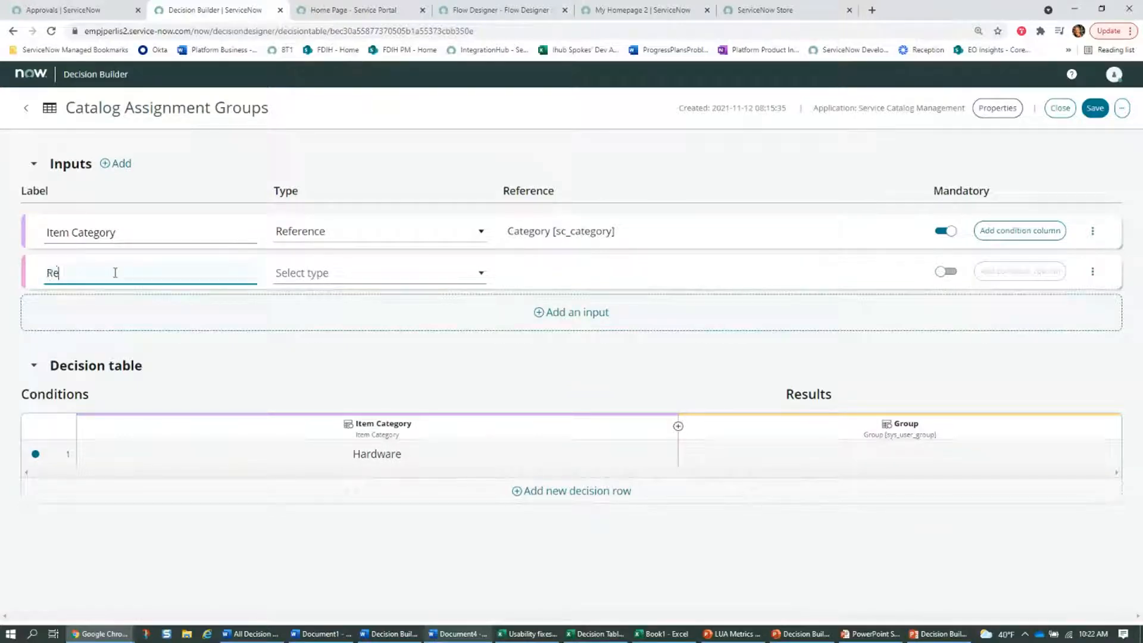
pyautogui.write('quested Item')
# Set the Requested Item input's type to Reference on the Requested Item [sc_req_item] table and make the input mandatory
pyautogui.click(429, 268)
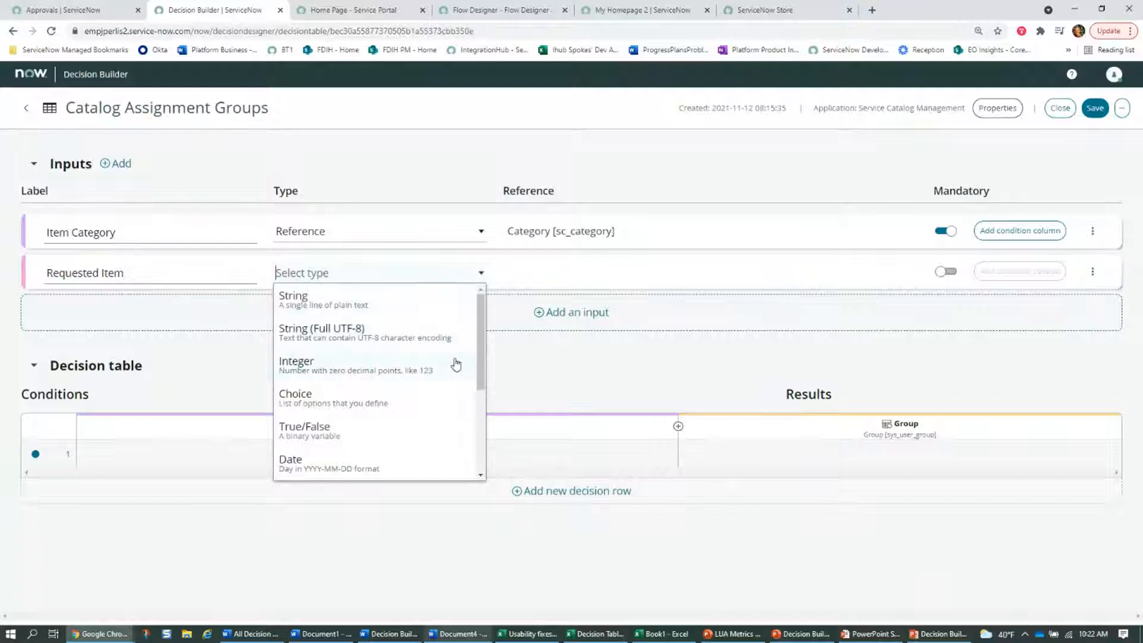
pyautogui.scroll(-1, 444, 381)
pyautogui.scroll(2, 426, 401)
pyautogui.scroll(-1, 416, 383)
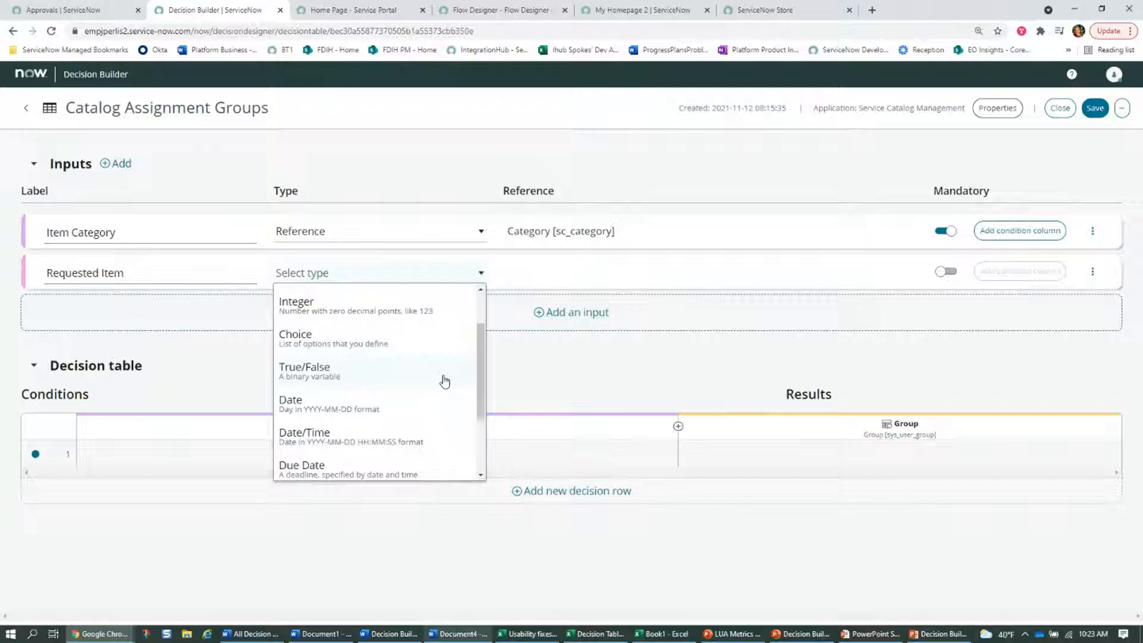
pyautogui.scroll(-1, 444, 381)
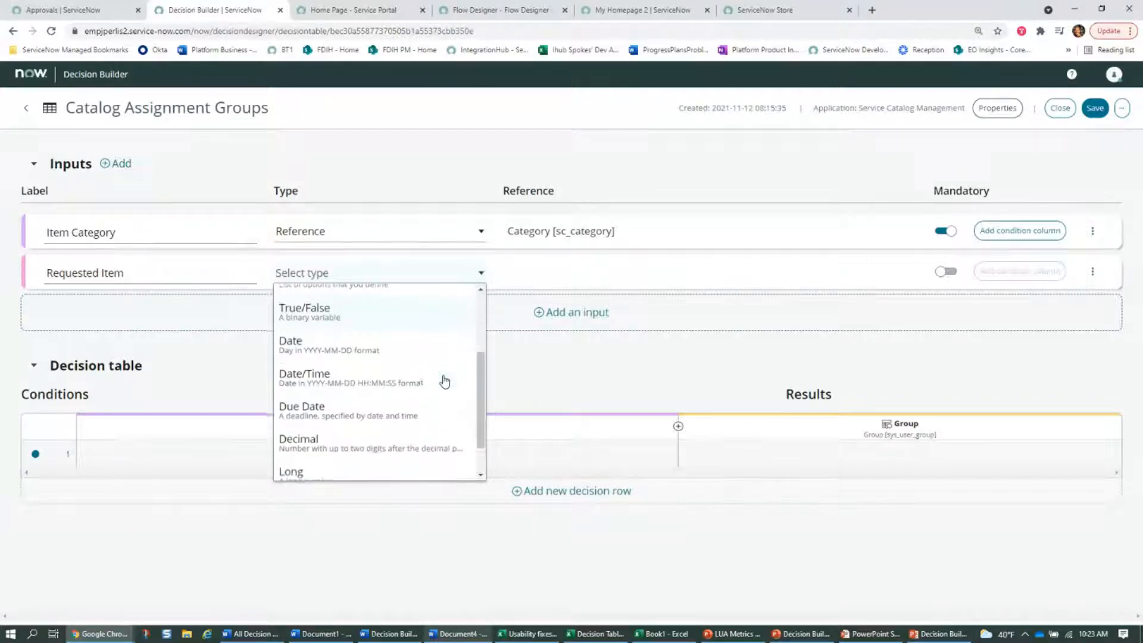
pyautogui.scroll(-1, 444, 381)
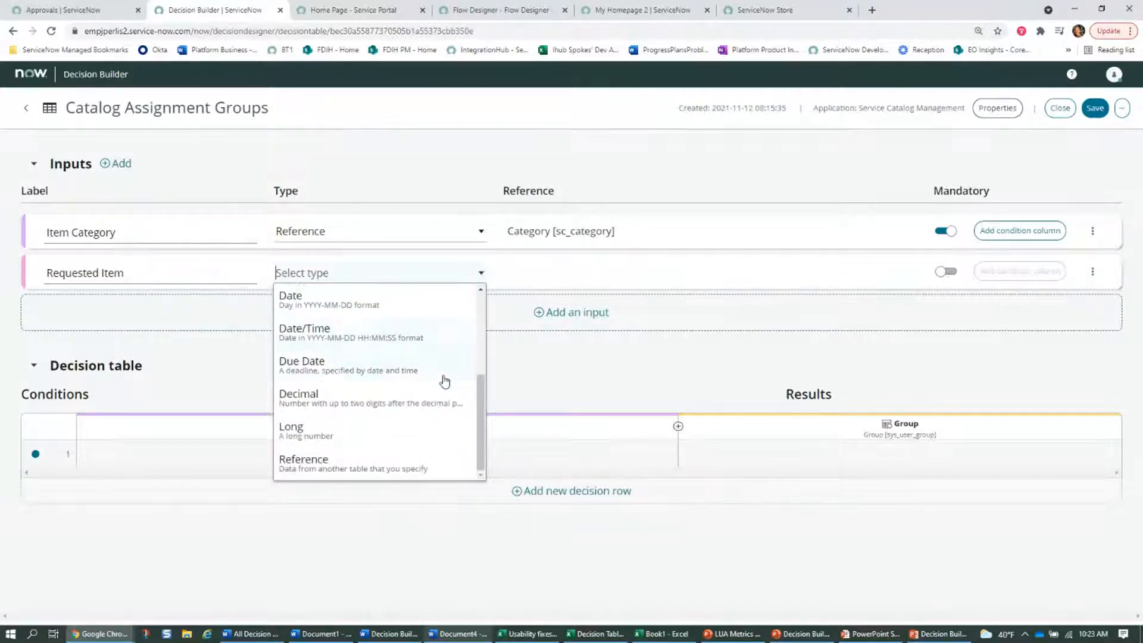
pyautogui.click(456, 471)
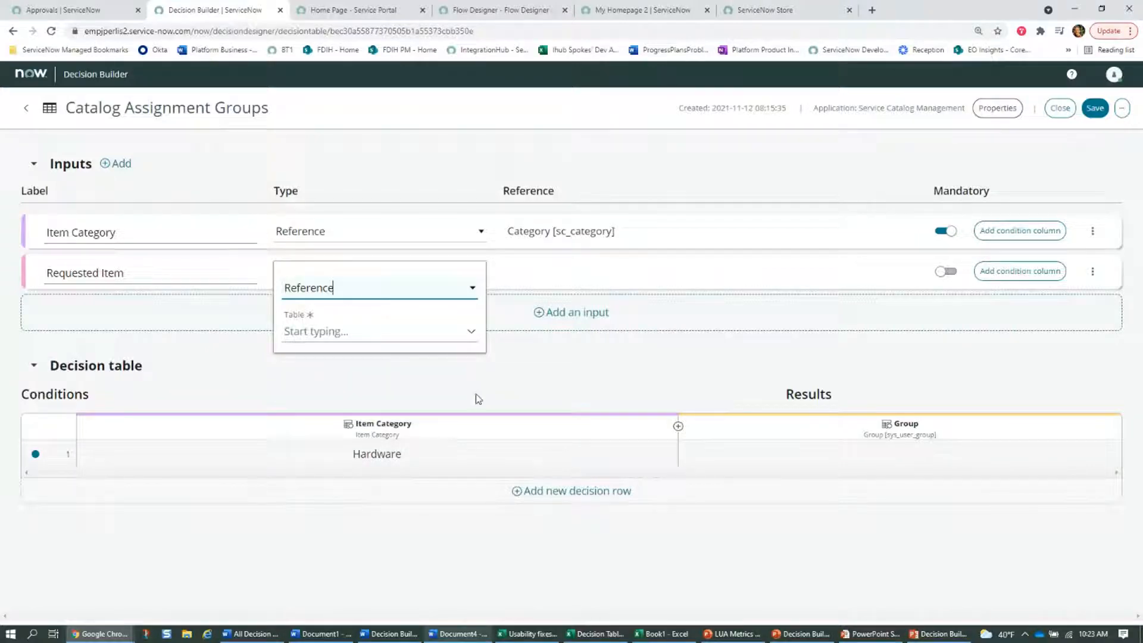
pyautogui.click(466, 330)
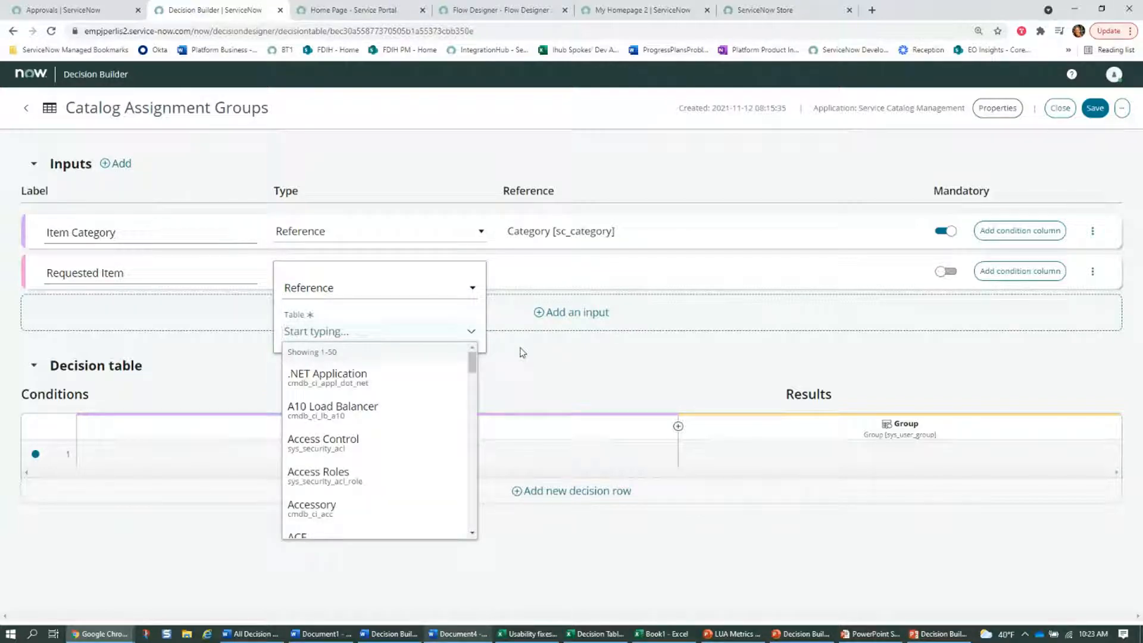
pyautogui.write('requested it')
pyautogui.click(446, 371)
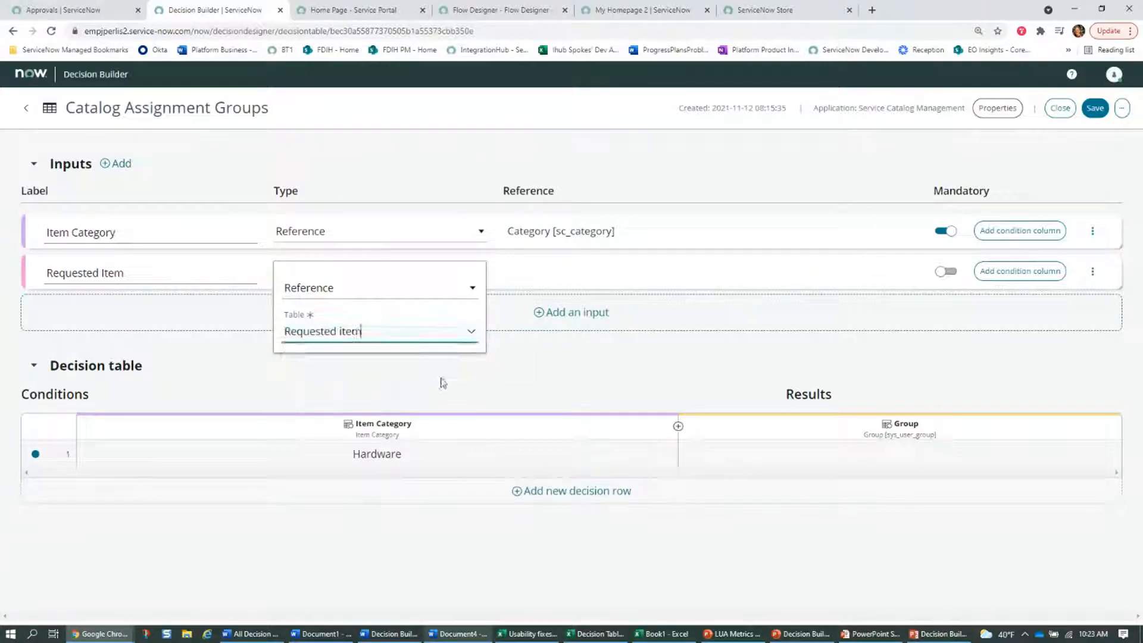
pyautogui.click(572, 379)
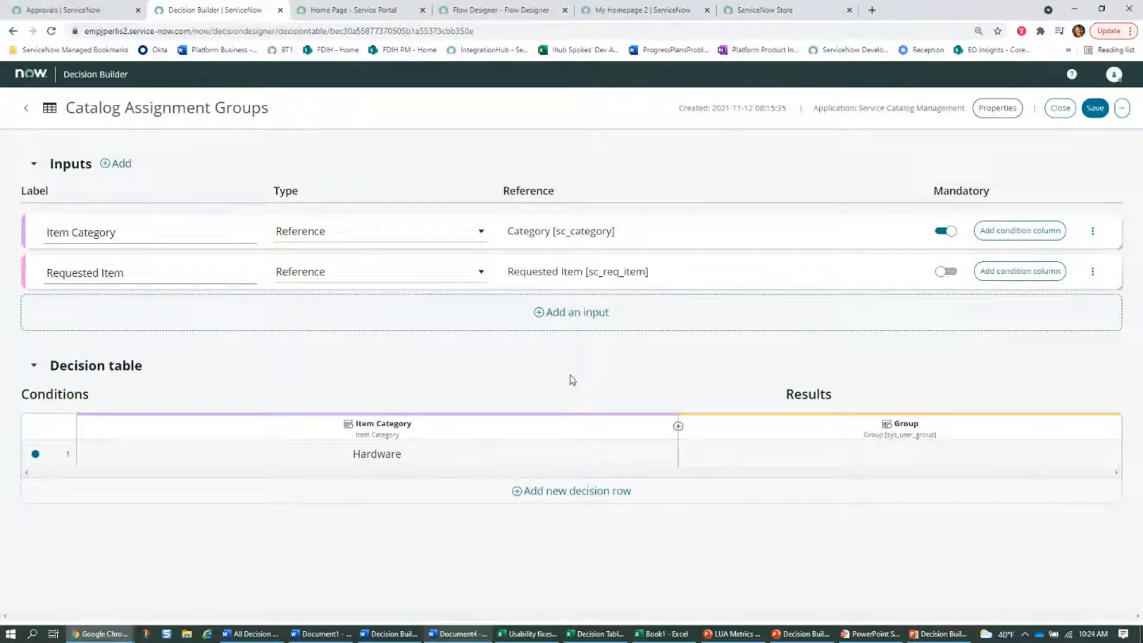
pyautogui.click(946, 271)
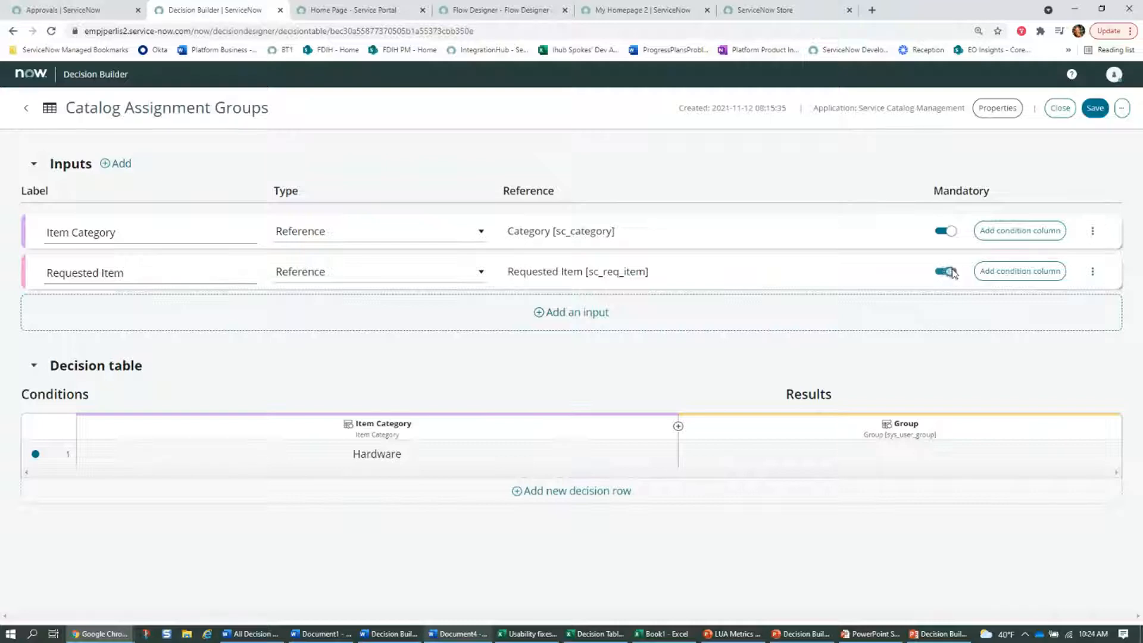
# Start a condition column for the Requested Item input labelled "Billable?" with the description "Is the requested item billable"
pyautogui.click(1026, 273)
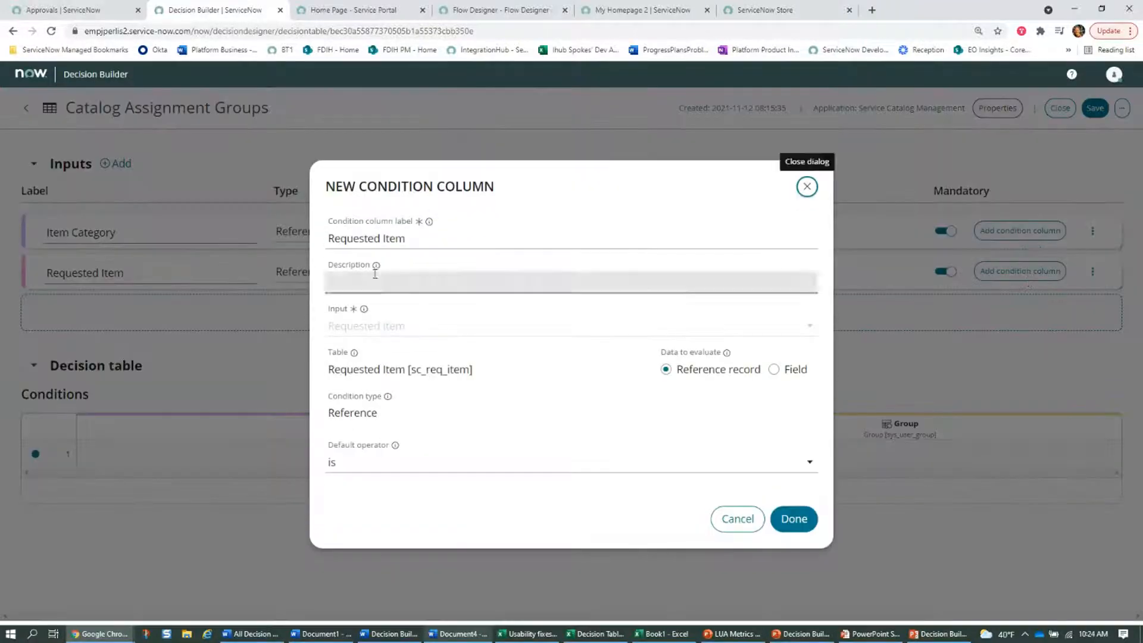
pyautogui.click(465, 246)
pyautogui.tripleClick(470, 244)
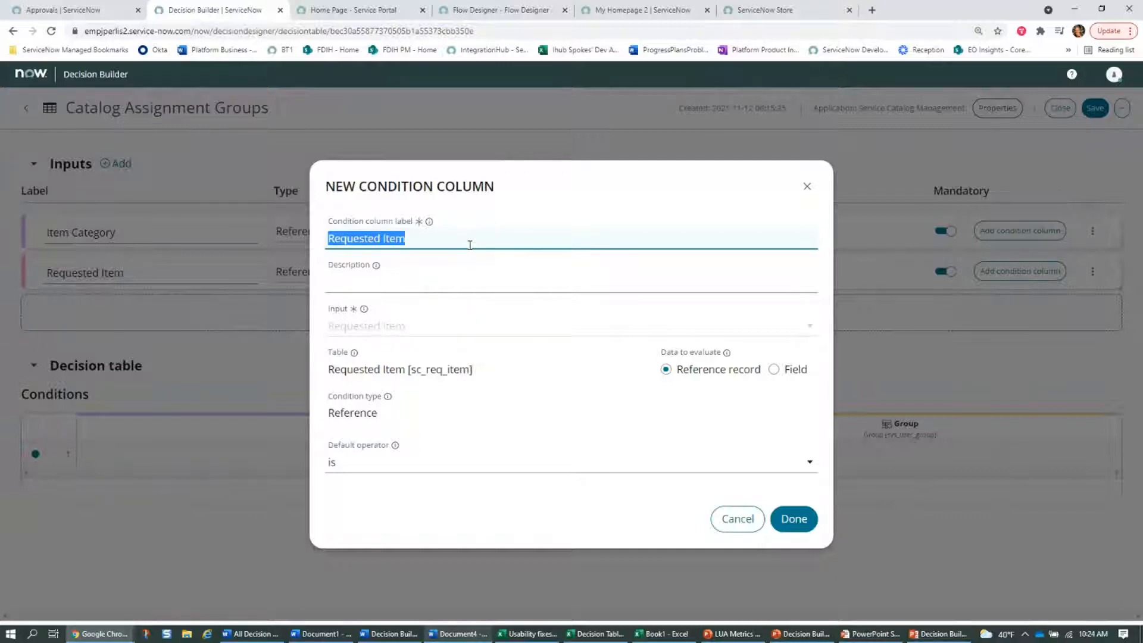
pyautogui.write('Billable?')
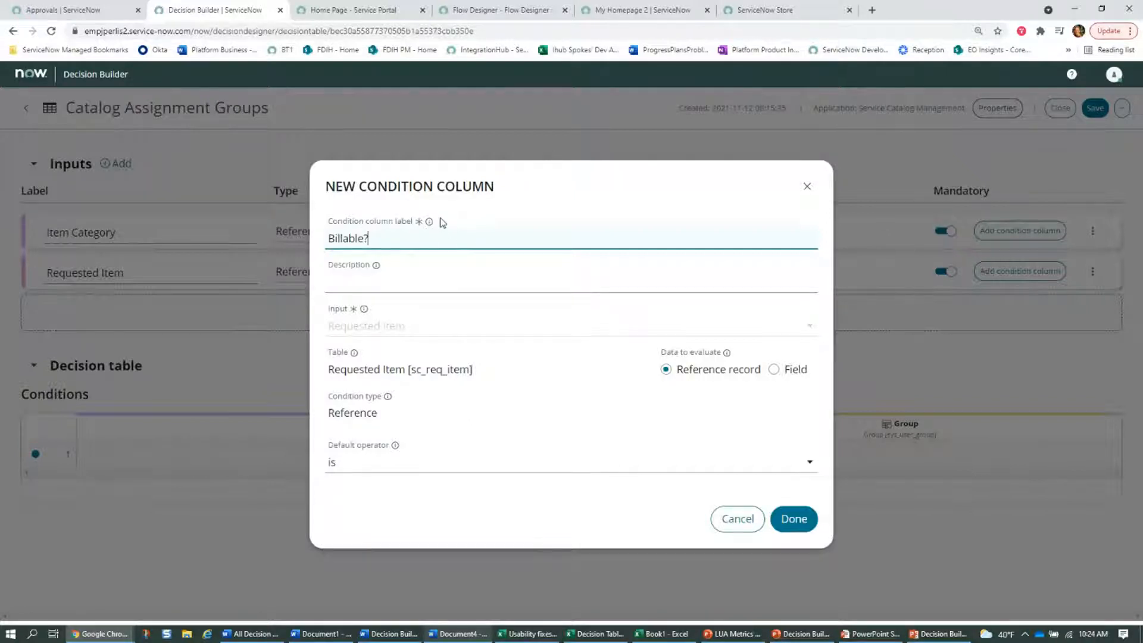
pyautogui.click(442, 282)
pyautogui.write('Is the requested item')
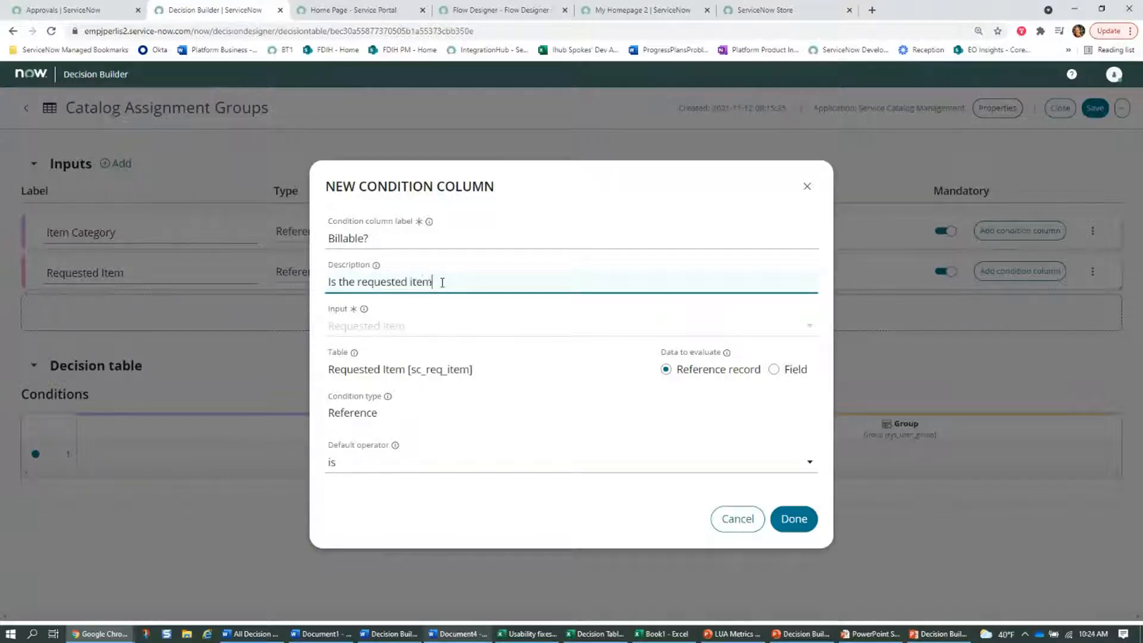
pyautogui.write(' billable')
pyautogui.click(524, 365)
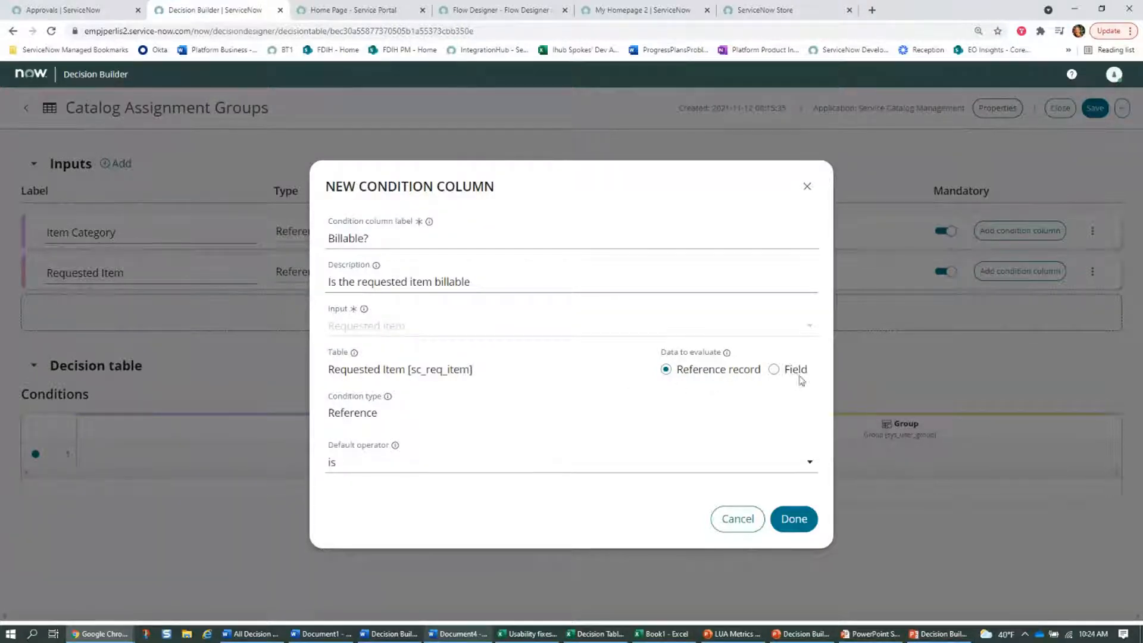
# Make the Billable? column evaluate the requested item's Billable field and add the column to the table
pyautogui.click(775, 370)
pyautogui.scroll(-1, 779, 374)
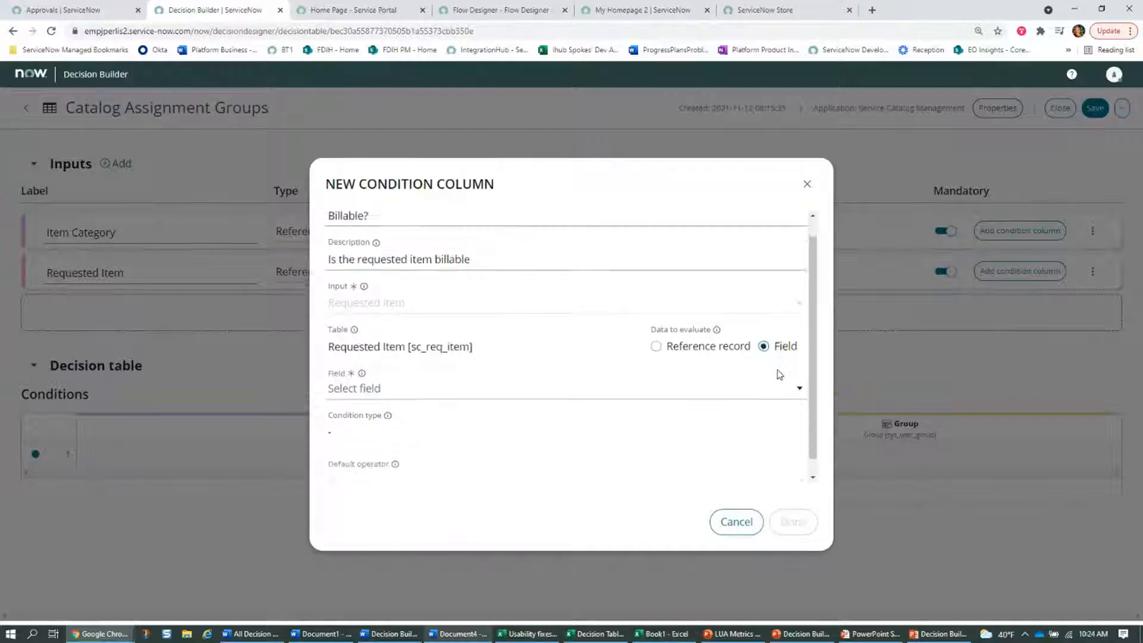
pyautogui.click(547, 373)
pyautogui.scroll(-3, 463, 439)
pyautogui.scroll(-1, 465, 440)
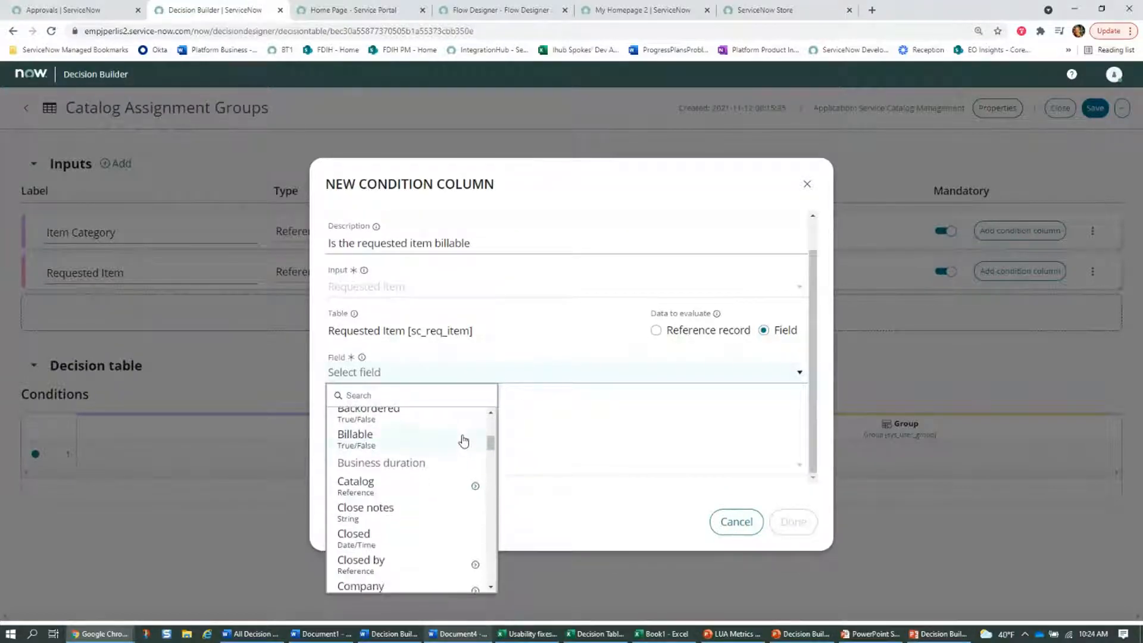
pyautogui.click(401, 442)
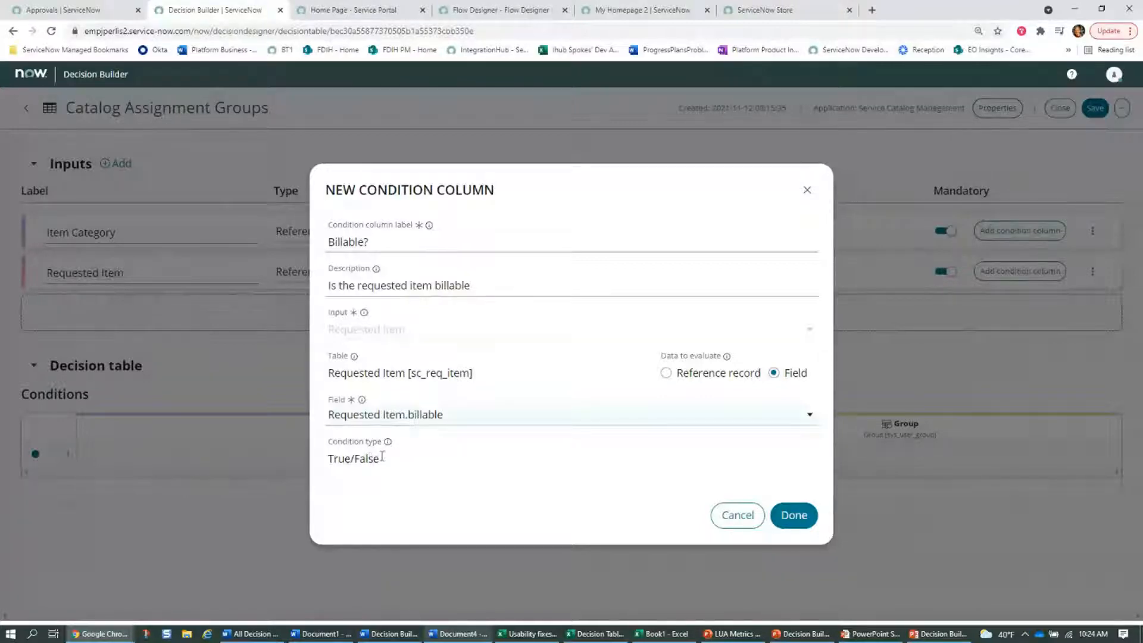
pyautogui.click(793, 519)
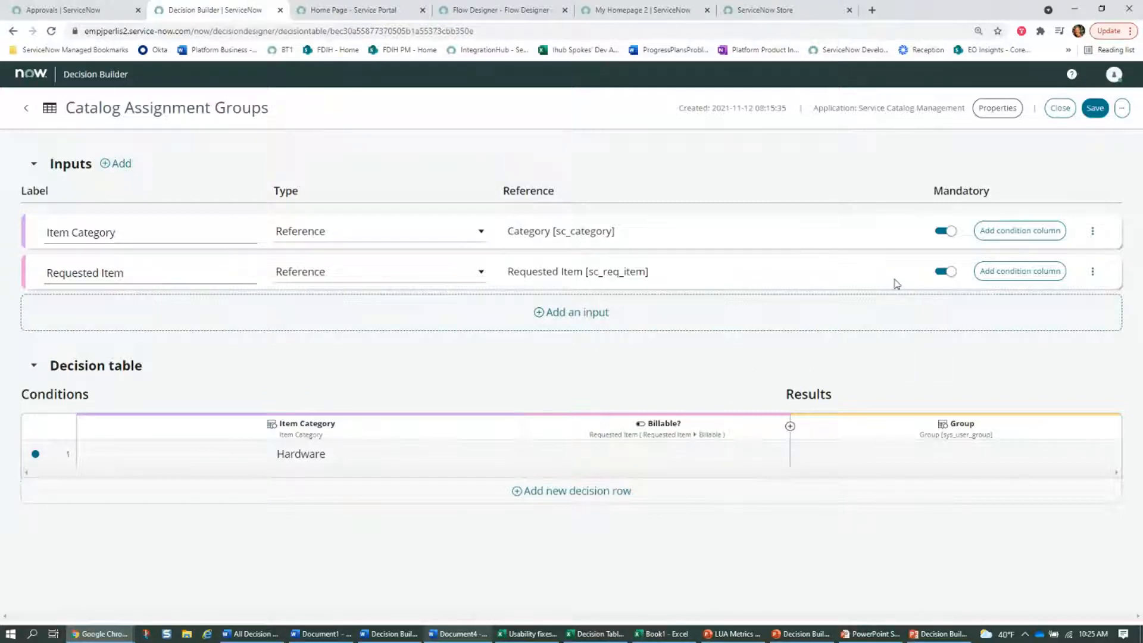
# Start a condition column for the Requested Item input labelled "Item Cost" with the description "what does the requested item cost"
pyautogui.click(1005, 280)
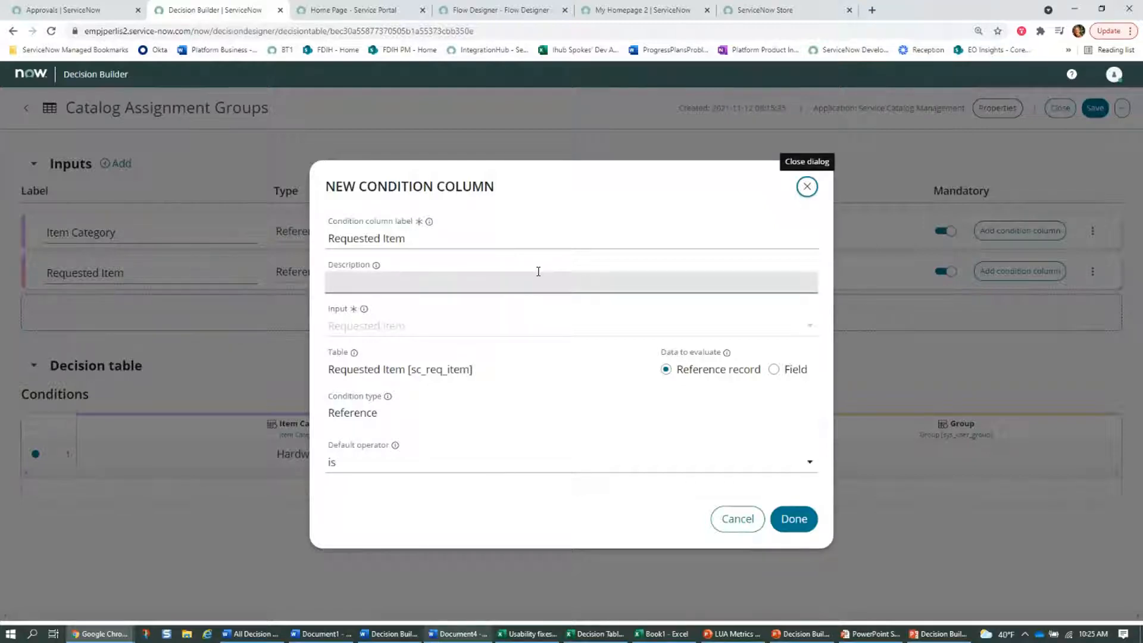
pyautogui.click(531, 241)
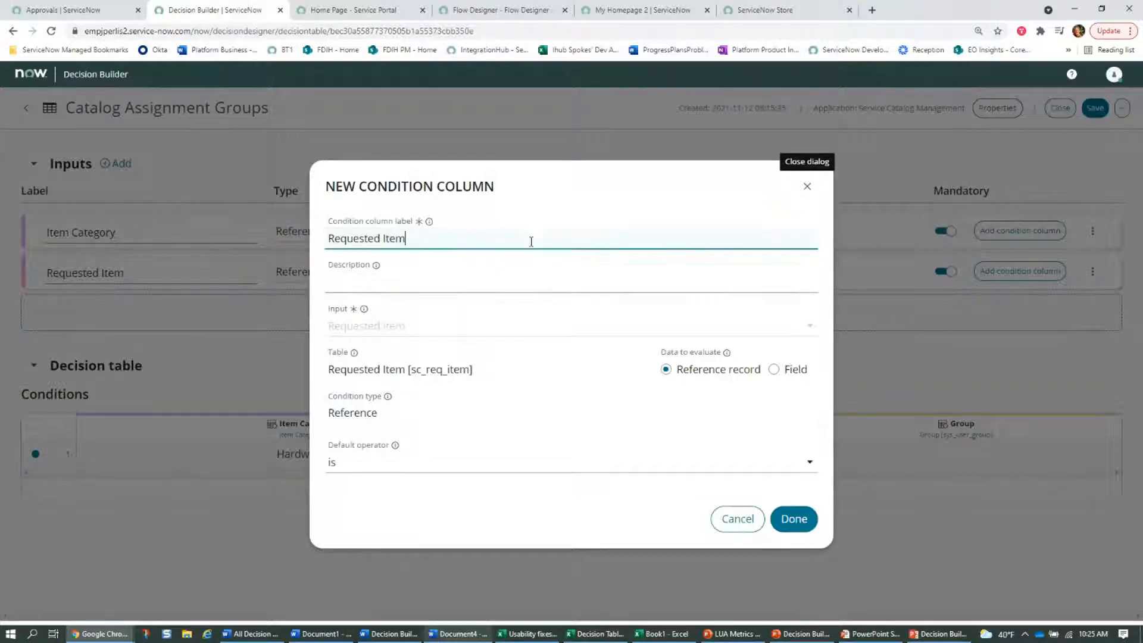
pyautogui.hotkey('ctrl', 'a')
pyautogui.press('BackSpace')
pyautogui.write('Item Cost')
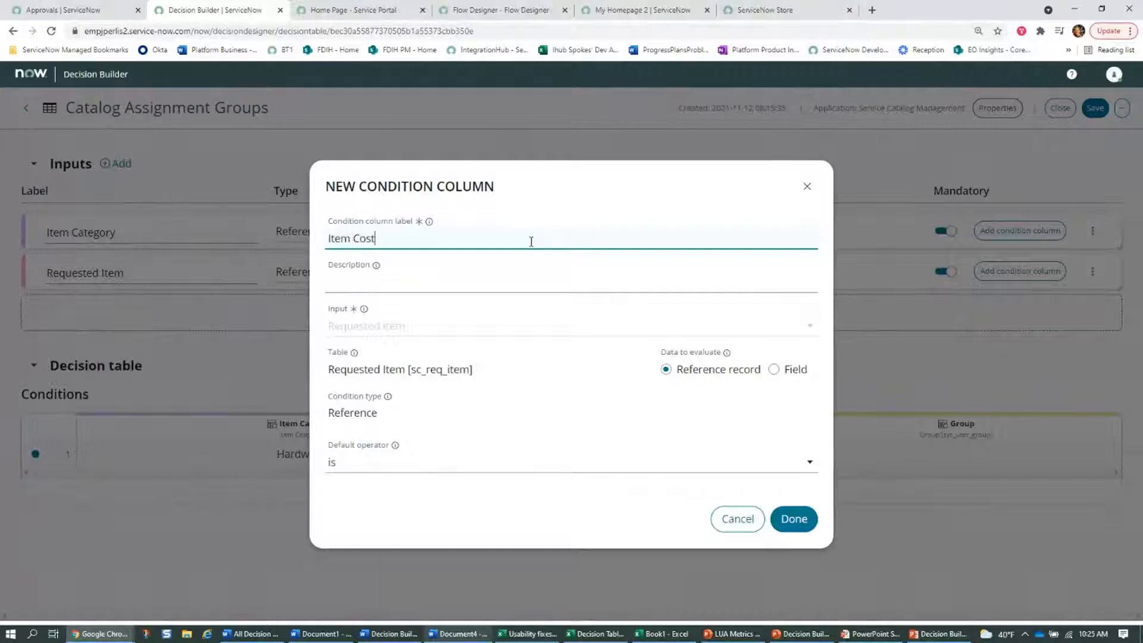
pyautogui.click(548, 284)
pyautogui.write('what')
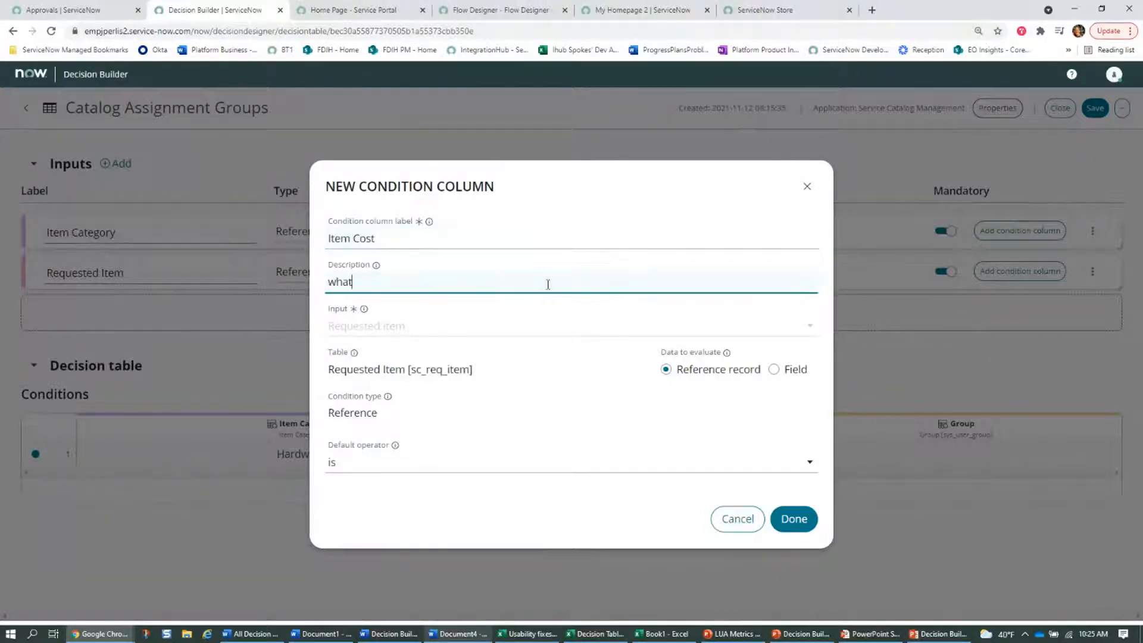
pyautogui.write(' does the requested item cost')
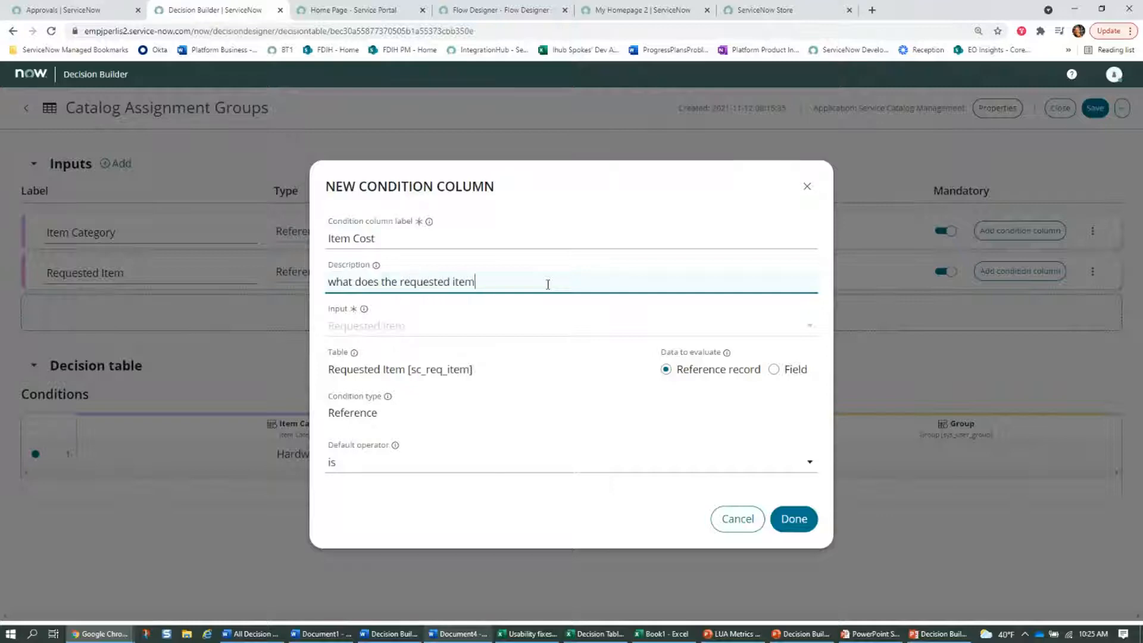
# Make the Item Cost column evaluate a field, choosing the Cost field of the requested item's Item reference
pyautogui.click(774, 369)
pyautogui.click(753, 409)
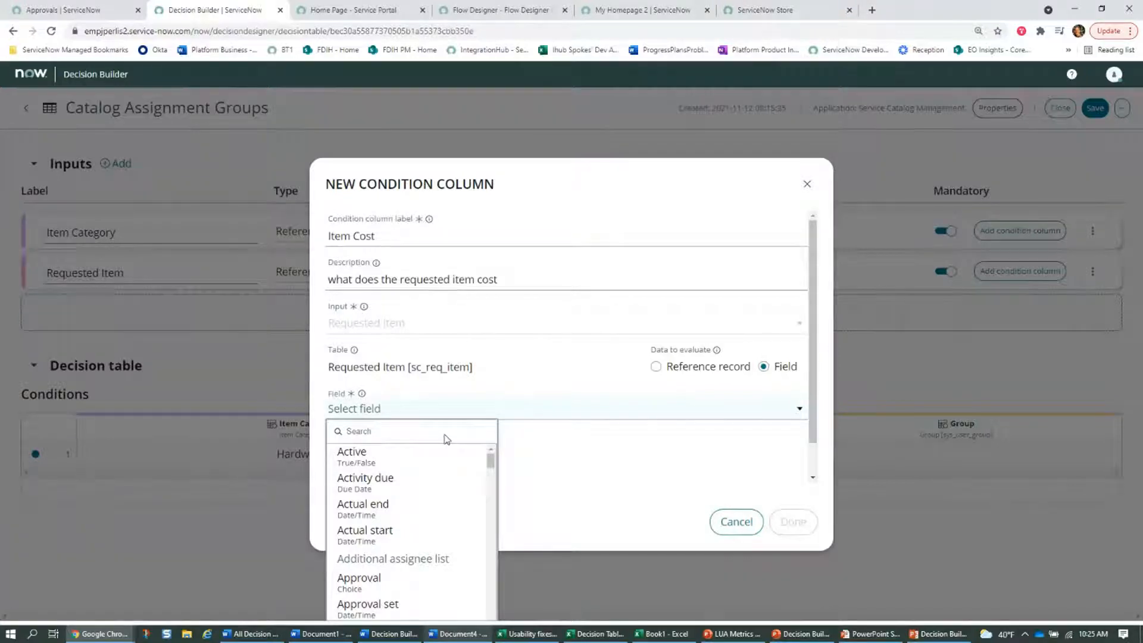
pyautogui.write('Item')
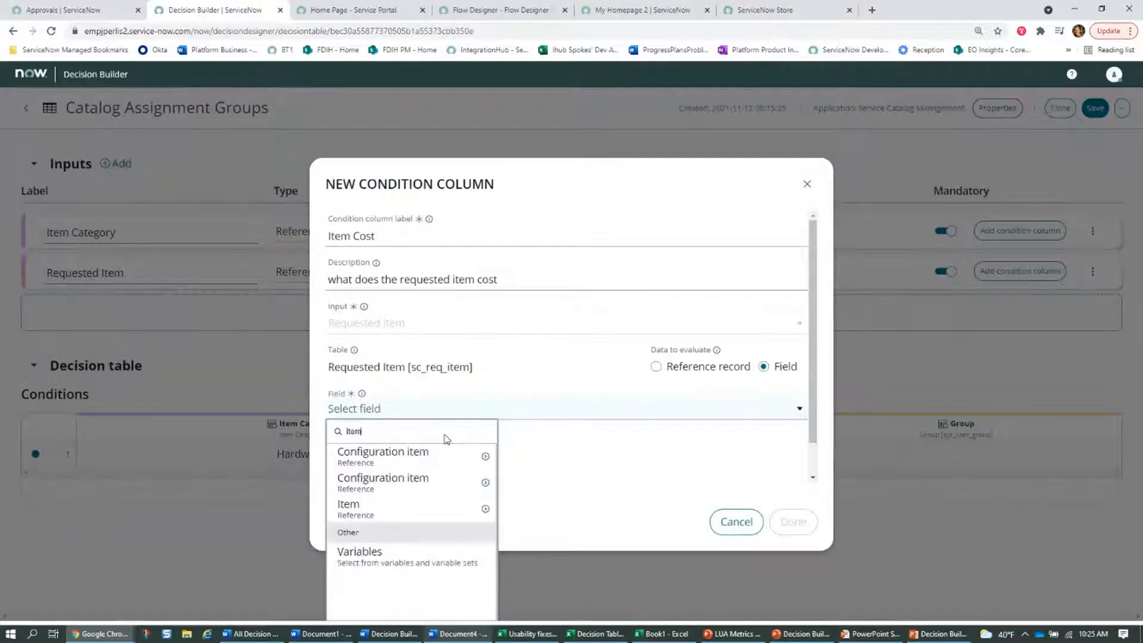
pyautogui.click(485, 509)
pyautogui.click(395, 428)
pyautogui.write('cost')
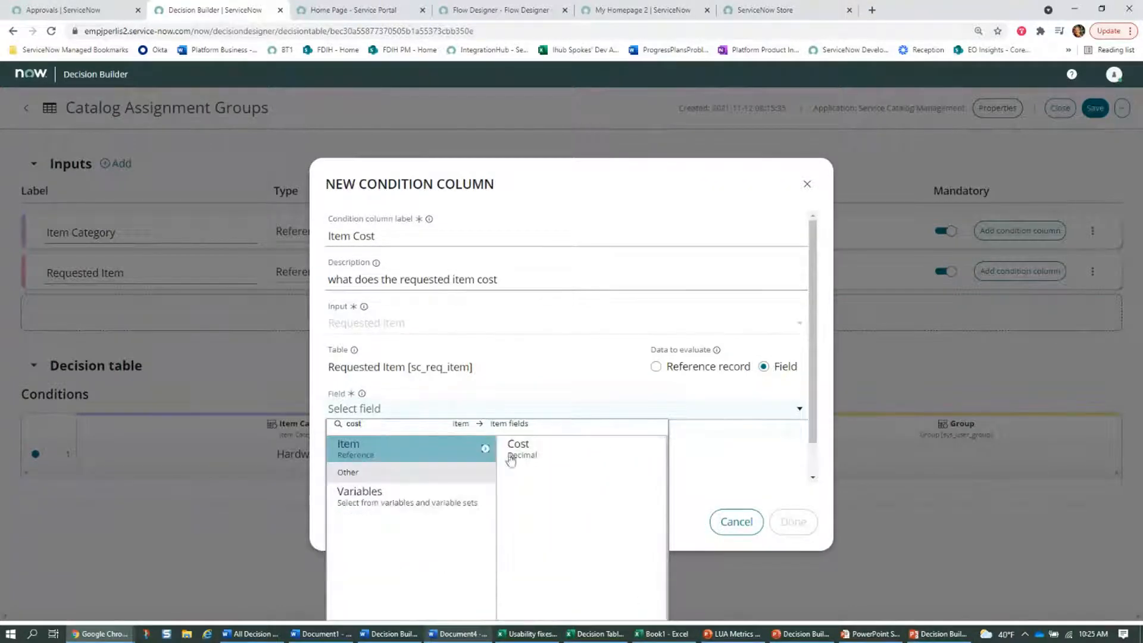
pyautogui.click(595, 447)
# Set the Item Cost column's default operator to "less than" and add the column to the table
pyautogui.scroll(-1, 760, 455)
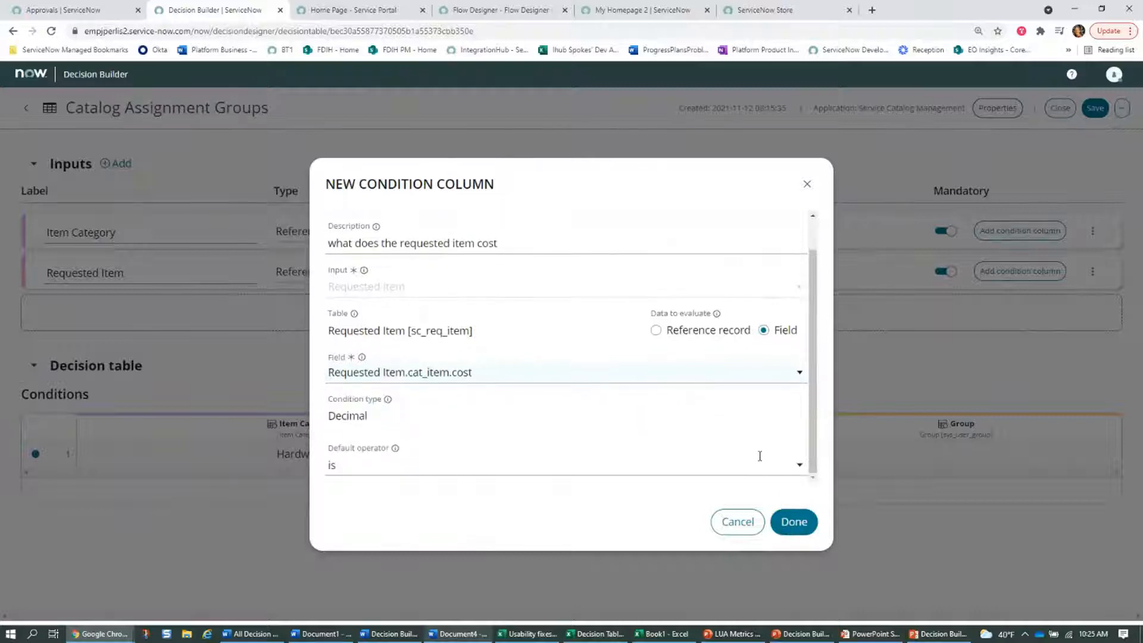
pyautogui.click(373, 476)
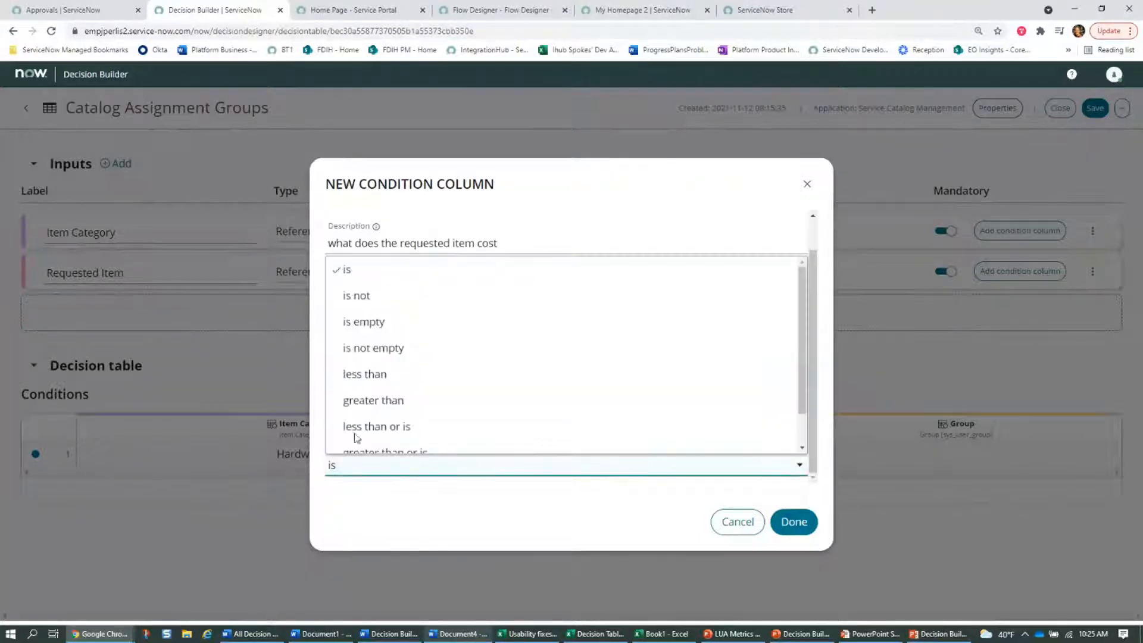
pyautogui.click(378, 378)
pyautogui.click(794, 522)
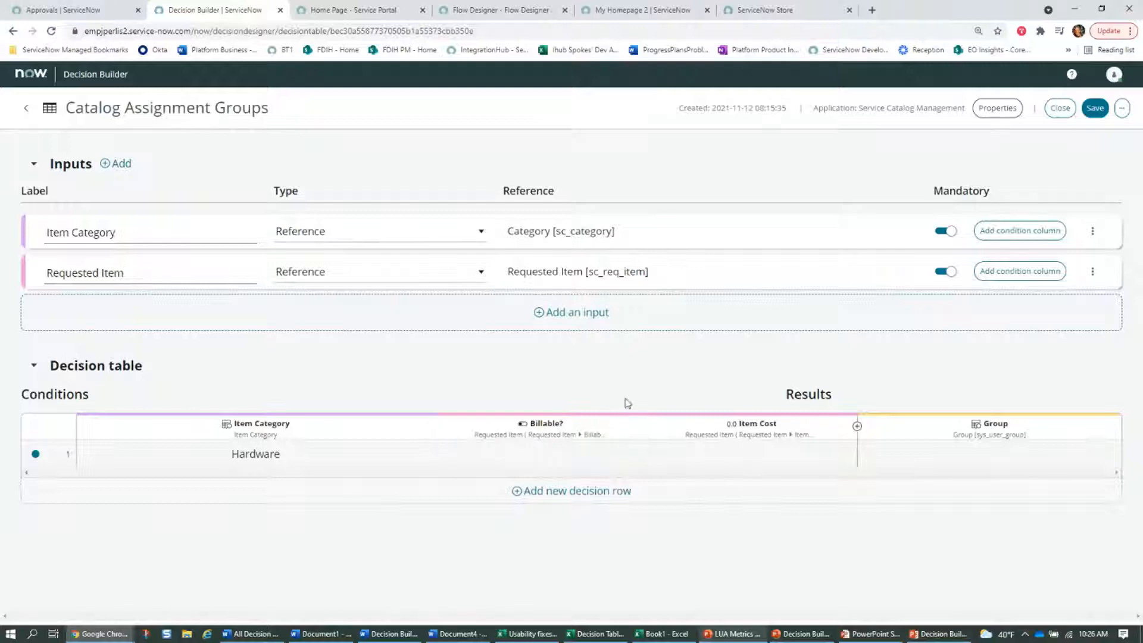
# Add four empty decision rows, one of them inserted directly below the Hardware row, and move the second row down
pyautogui.click(617, 493)
pyautogui.click(616, 518)
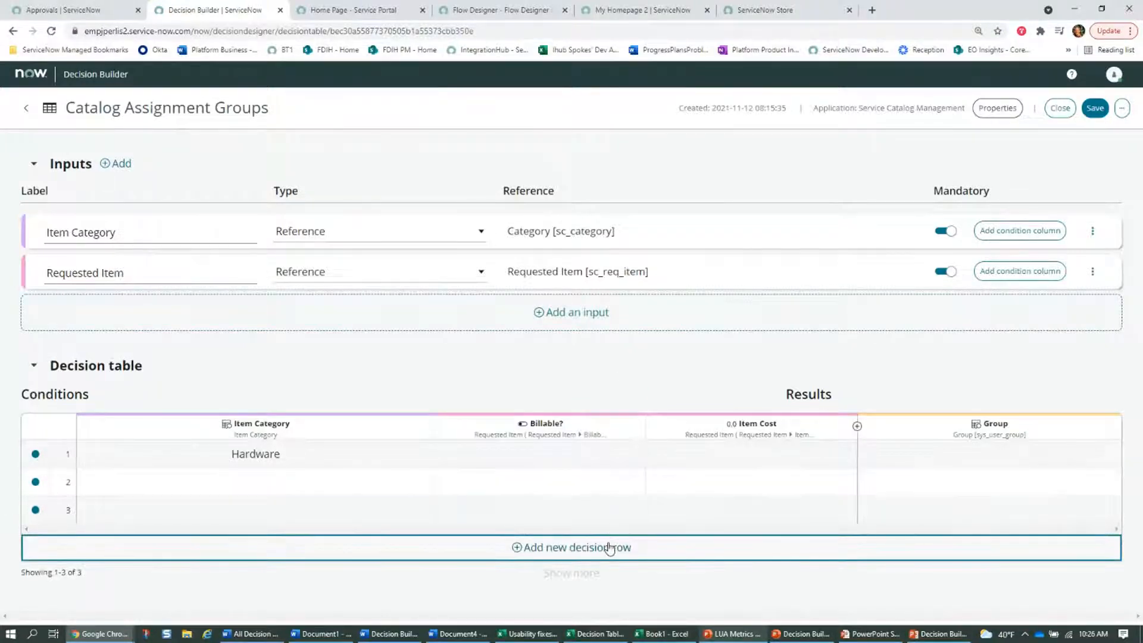
pyautogui.click(610, 546)
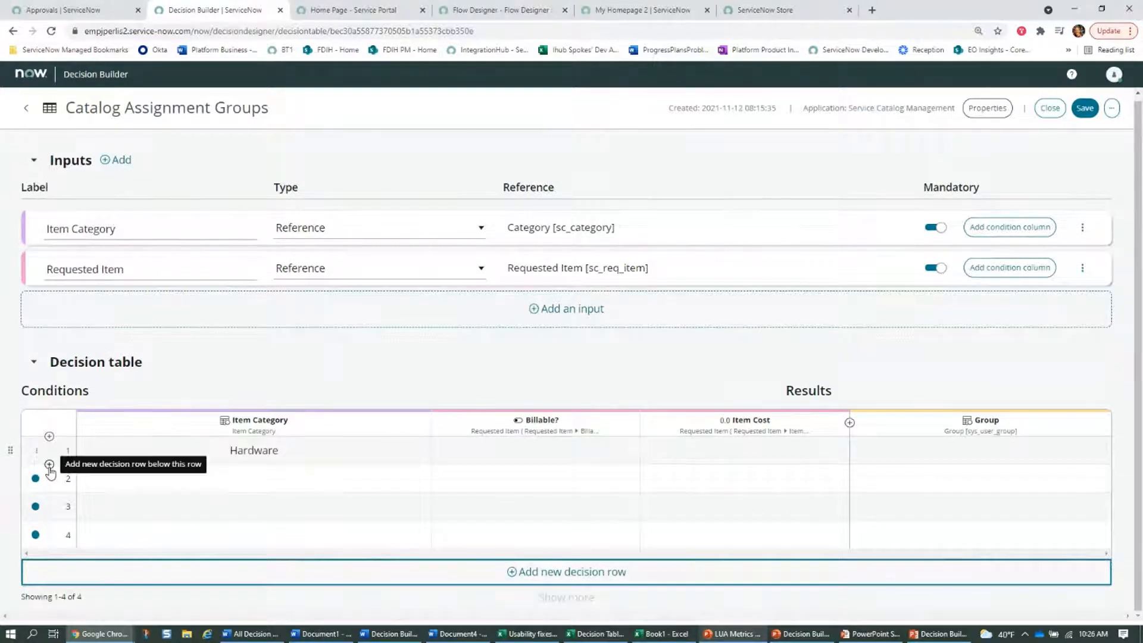
pyautogui.click(49, 465)
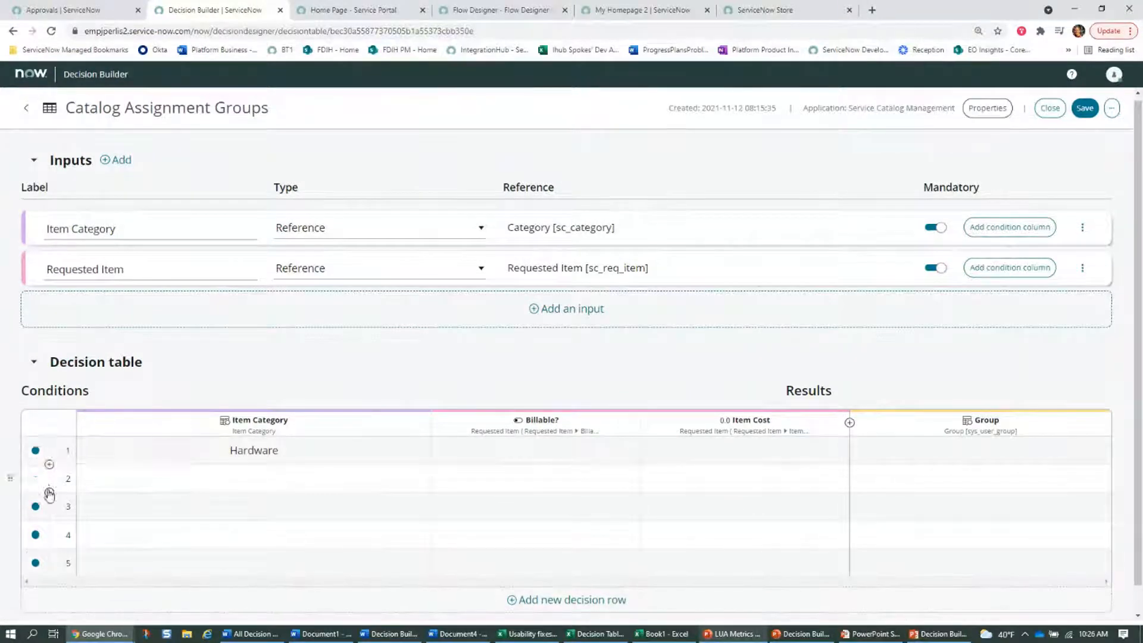
pyautogui.moveTo(11, 478); pyautogui.dragTo(15, 527)
pyautogui.scroll(-1, 491, 356)
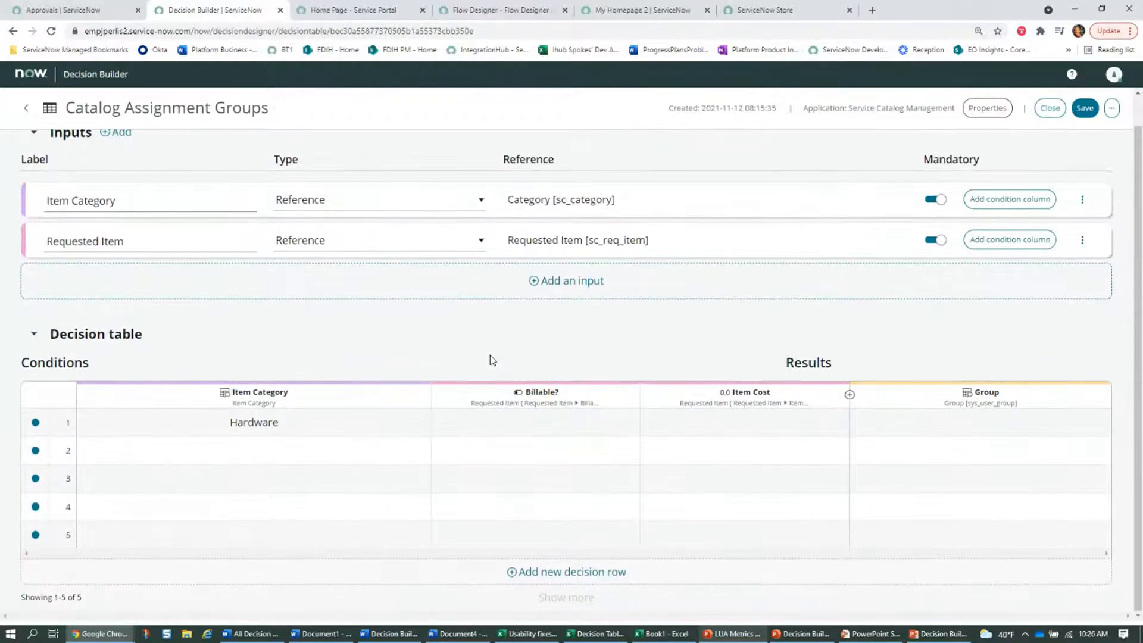
# Check the nested conditions in the Flow Designer flow and set Billable? to true in the decision table's first row
pyautogui.click(521, 11)
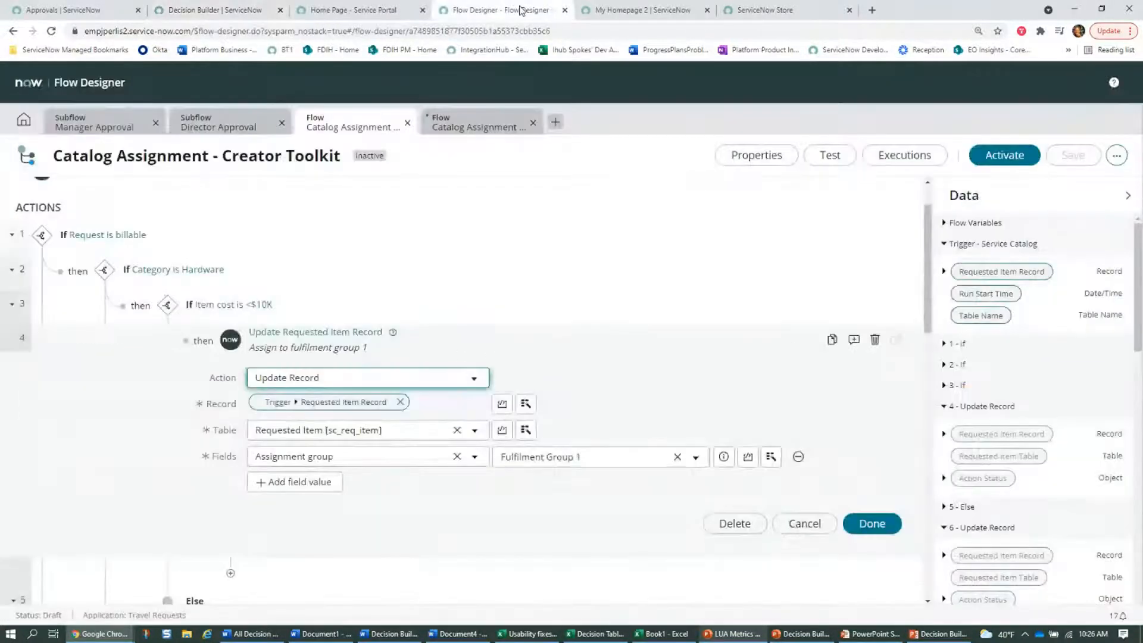
pyautogui.click(872, 523)
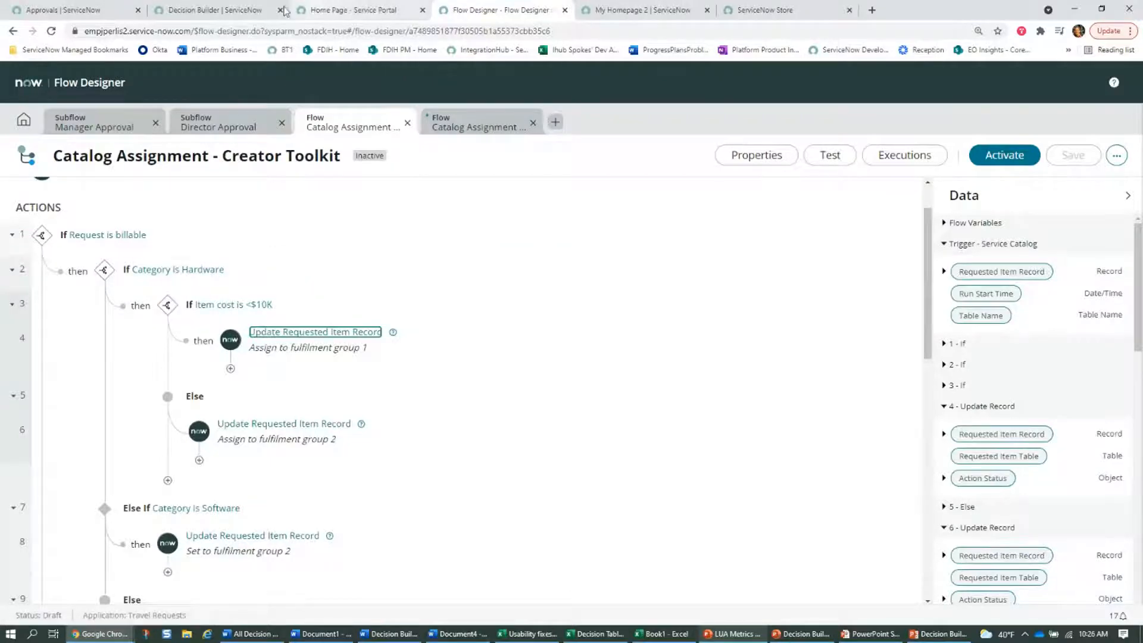
pyautogui.click(214, 10)
pyautogui.click(556, 431)
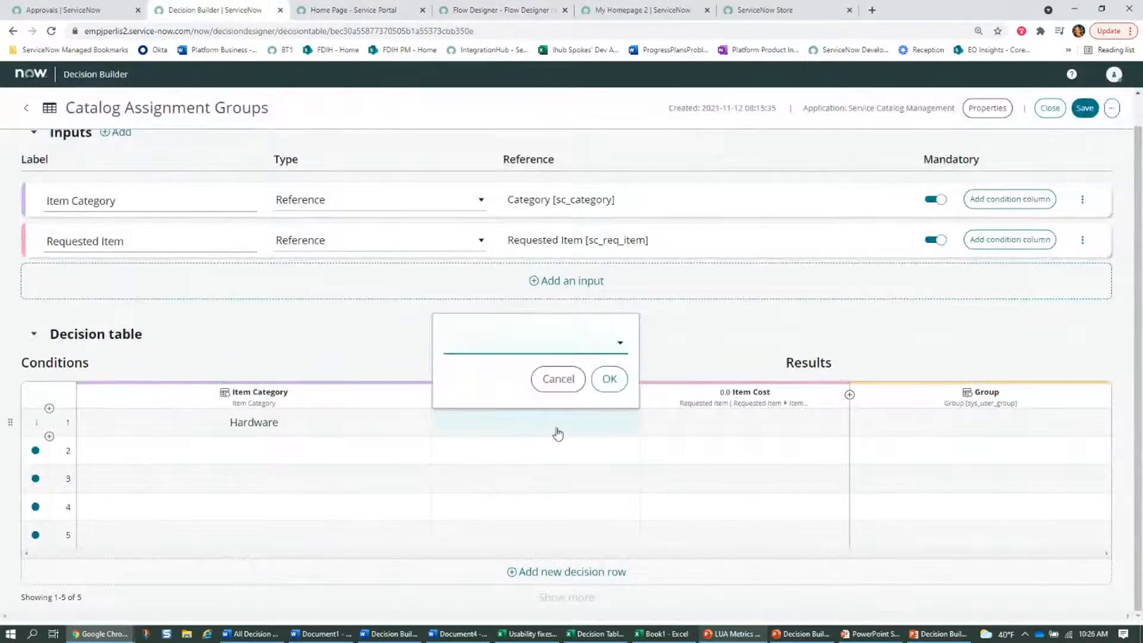
pyautogui.click(517, 347)
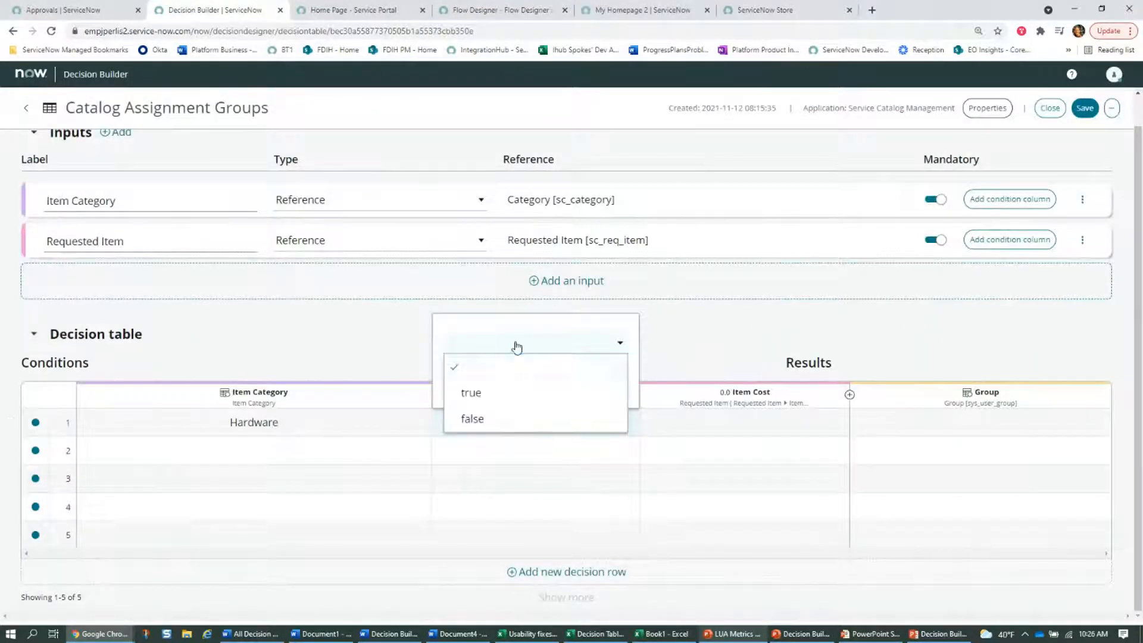
pyautogui.click(502, 395)
pyautogui.click(608, 378)
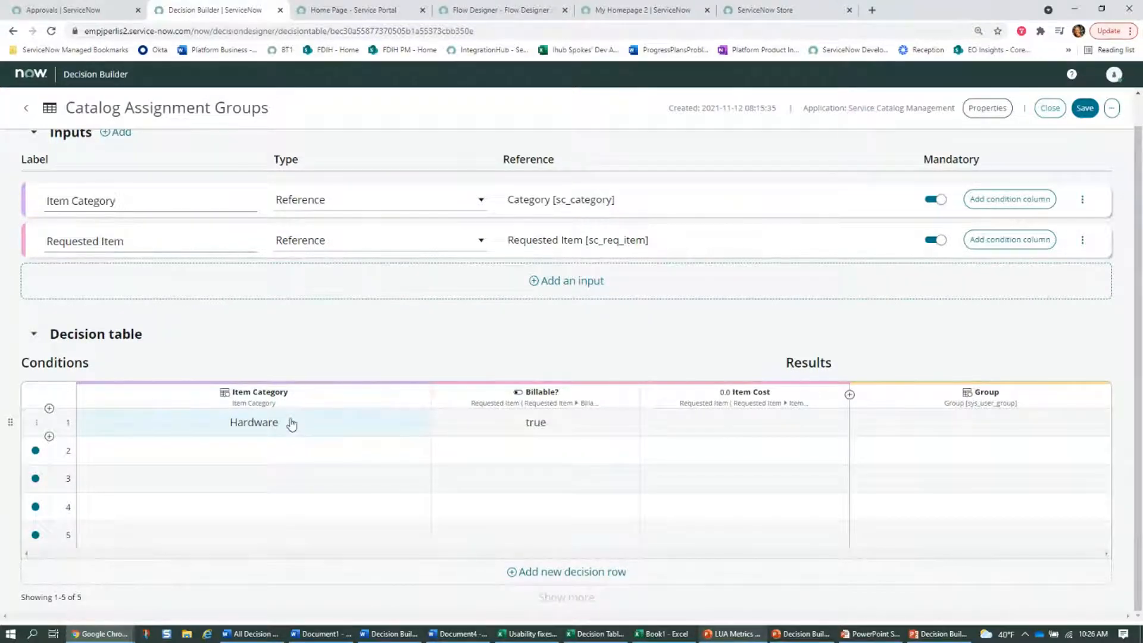
# Set the first row's Item Cost condition to less than 10000, checking the cost condition in the Flow Designer flow
pyautogui.click(741, 430)
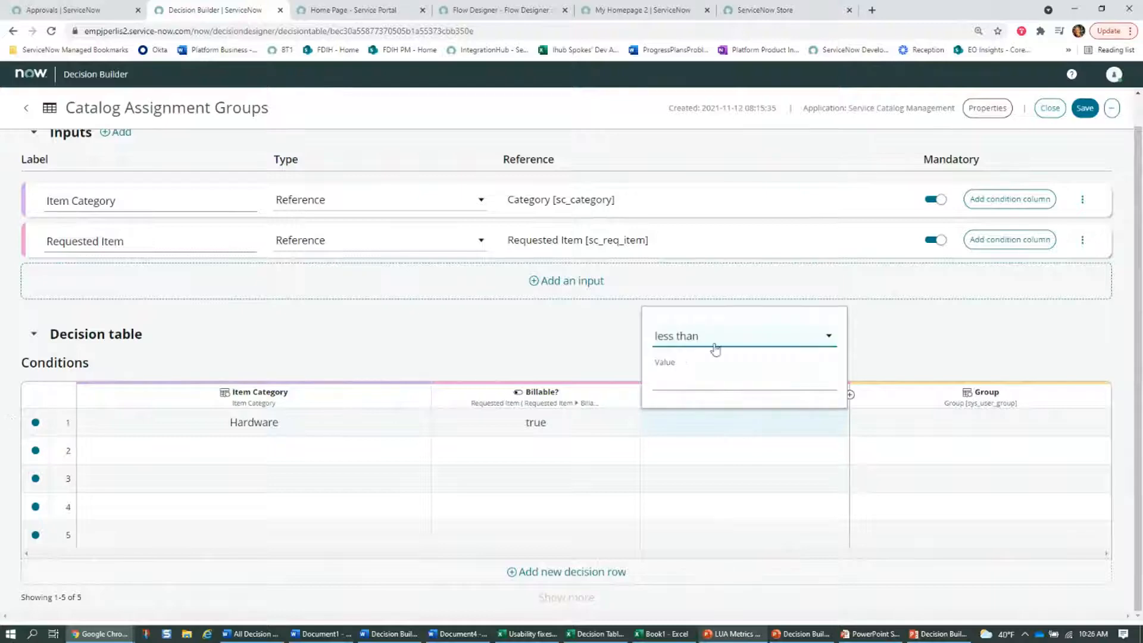
pyautogui.click(721, 377)
pyautogui.write('10000')
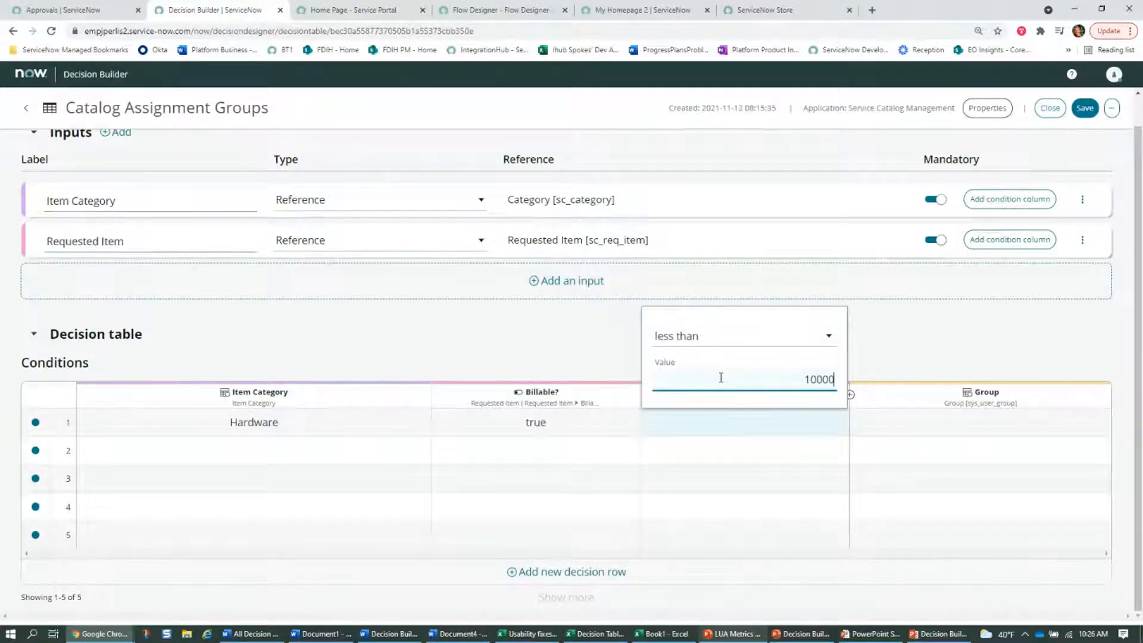
pyautogui.hotkey('ctrl', 'Tab')
pyautogui.hotkey('ctrl', 'Tab')
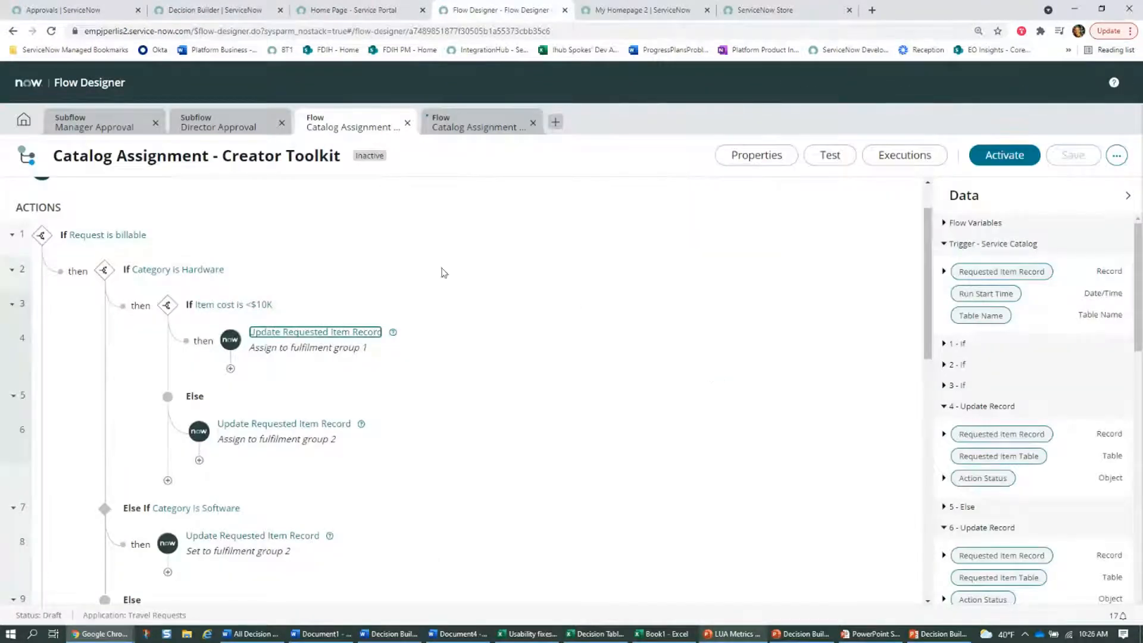
pyautogui.hotkey('ctrl', 'shift', 'Tab')
pyautogui.hotkey('ctrl', 'shift', 'Tab')
pyautogui.press('Return')
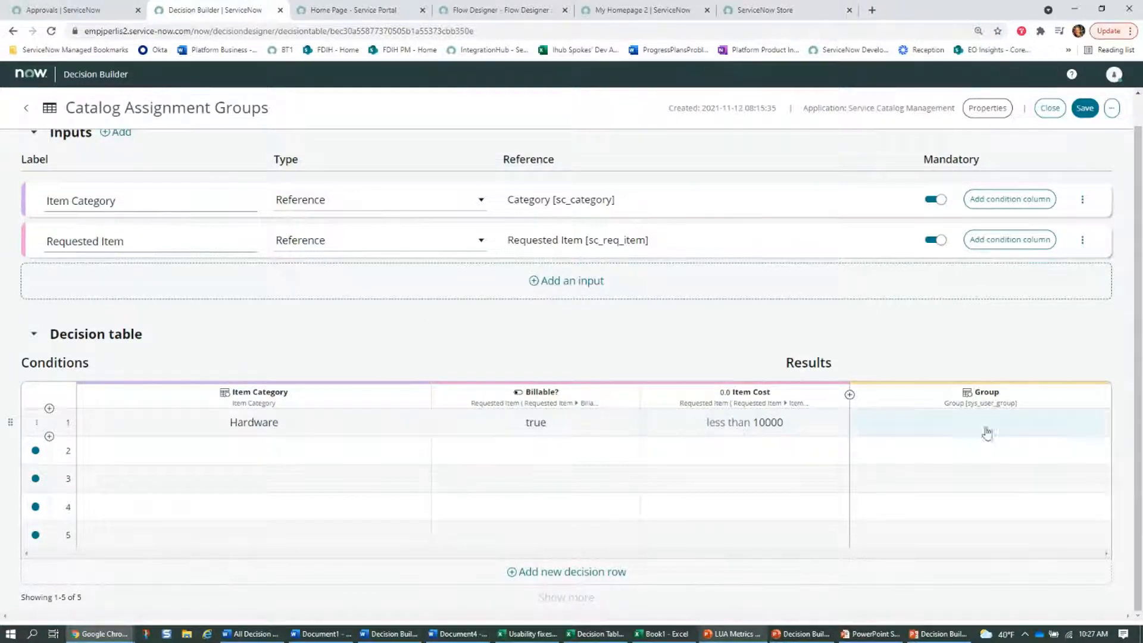
# Set the first decision row's Group result to Fulfilment Group 1
pyautogui.click(1072, 430)
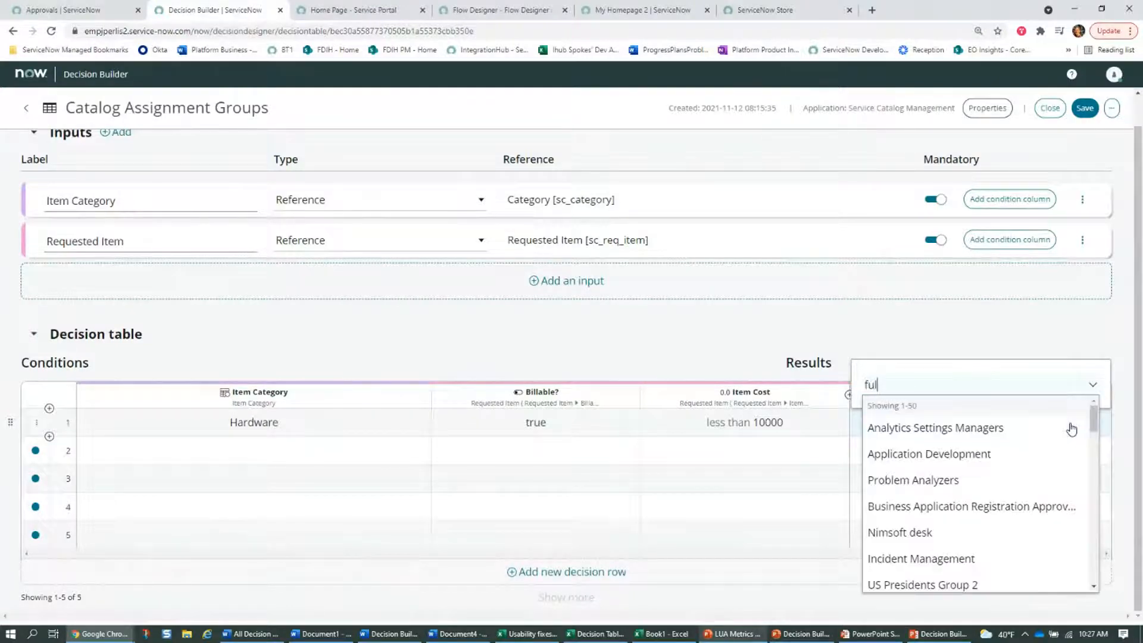
pyautogui.click(1049, 425)
pyautogui.click(795, 335)
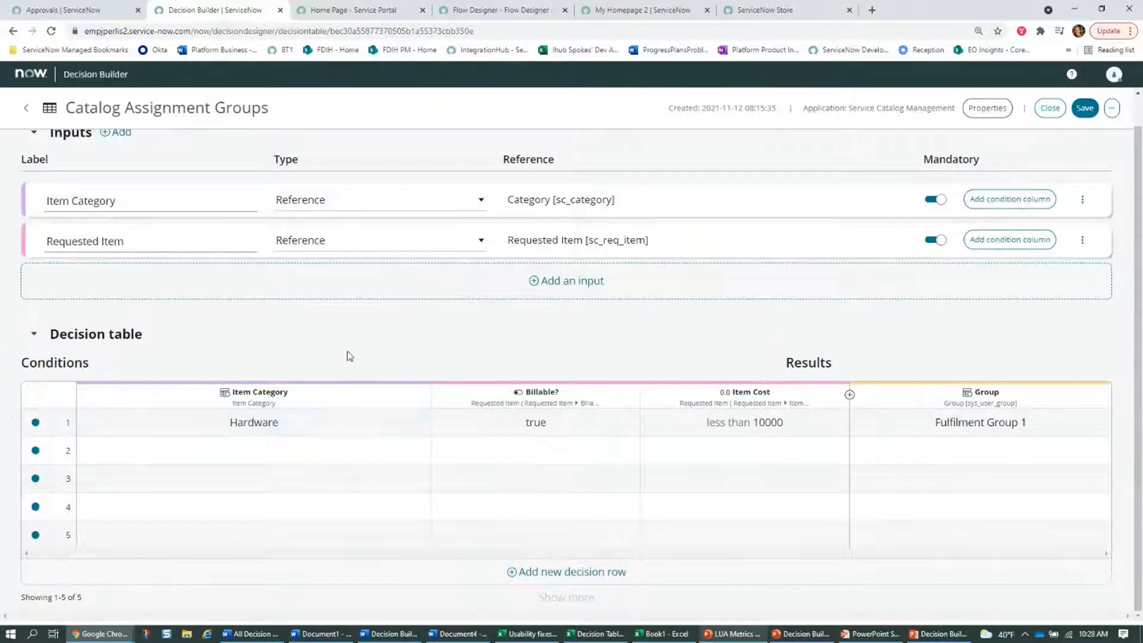
# Set the second decision row's Item Category to Hardware and its Billable? condition to true
pyautogui.click(328, 455)
pyautogui.click(350, 408)
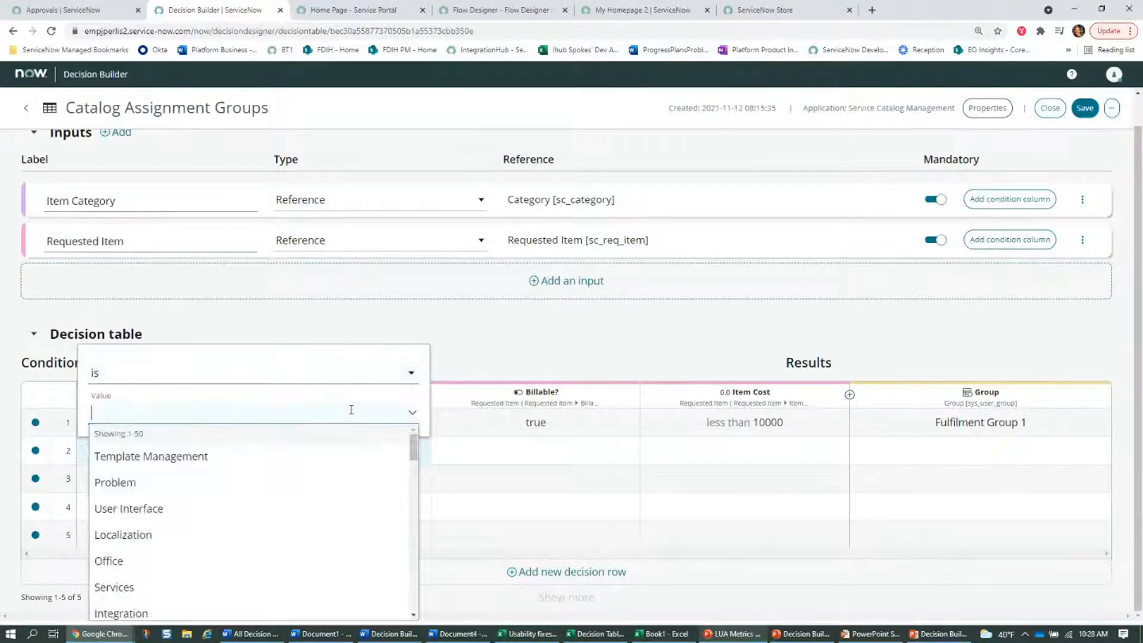
pyautogui.write('hard')
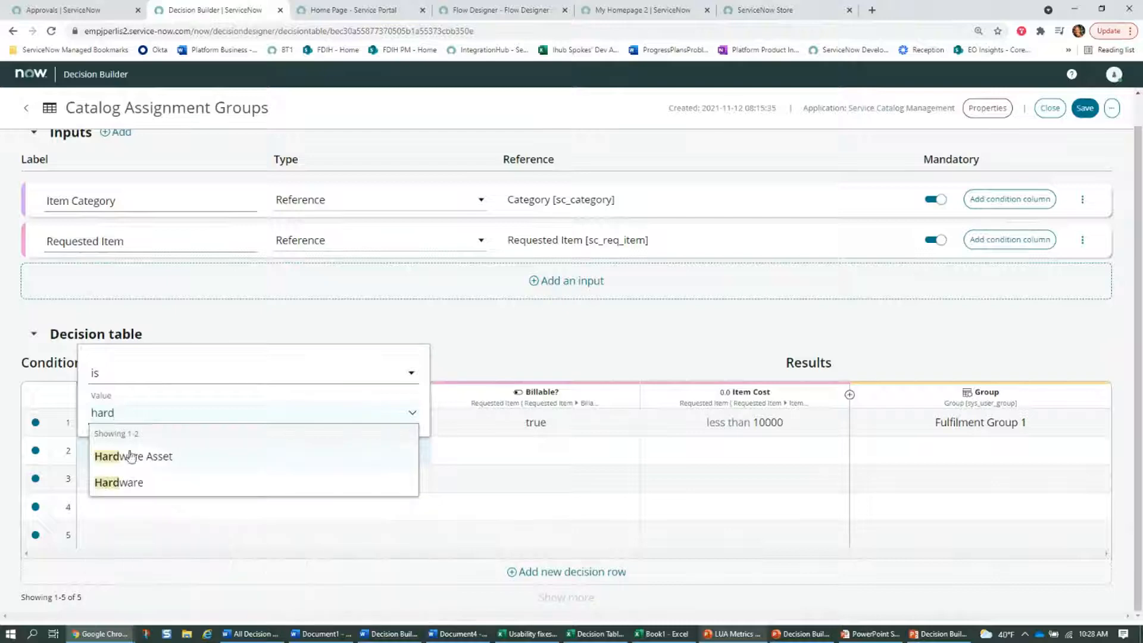
pyautogui.click(138, 484)
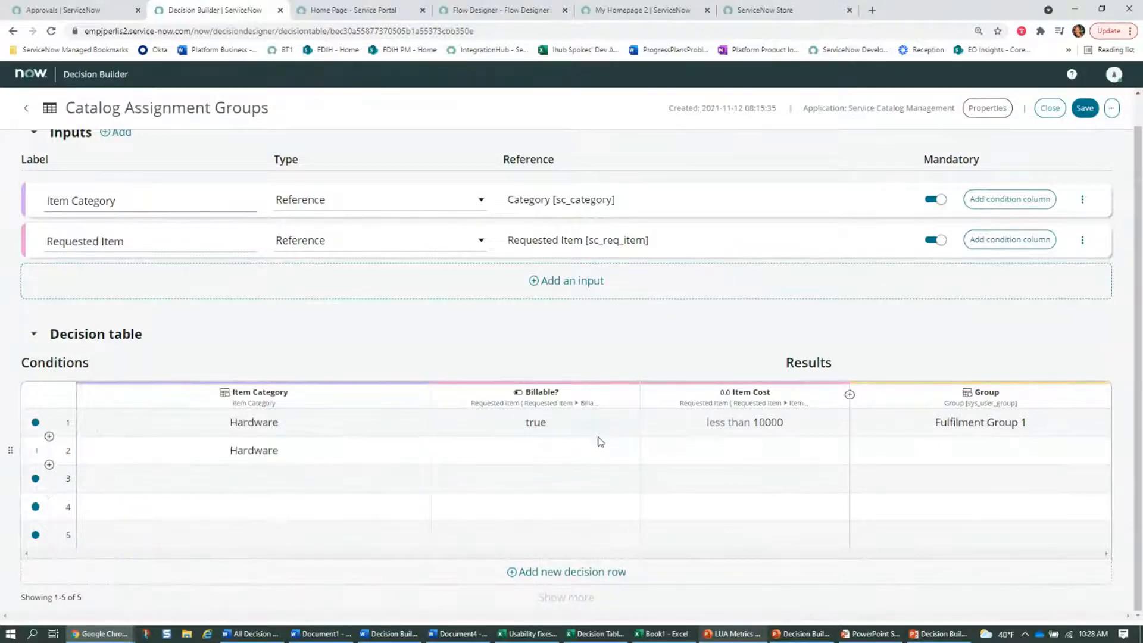
pyautogui.click(600, 456)
pyautogui.click(553, 375)
pyautogui.click(541, 422)
pyautogui.click(609, 406)
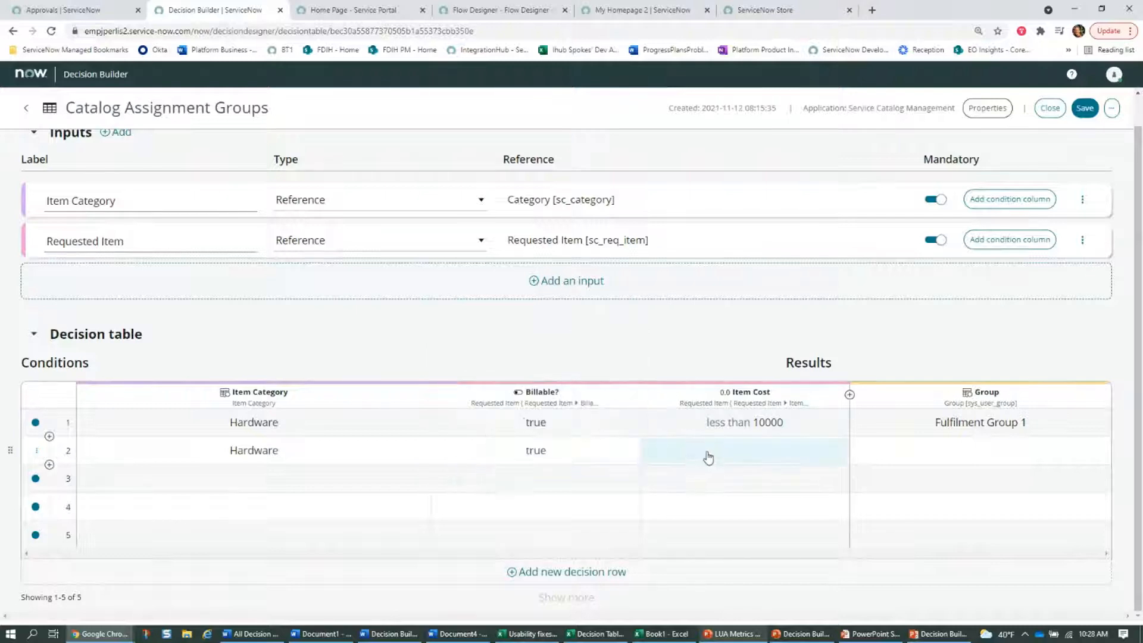
# Set the second row's Item Cost condition to greater than or is 10000
pyautogui.click(706, 457)
pyautogui.click(719, 360)
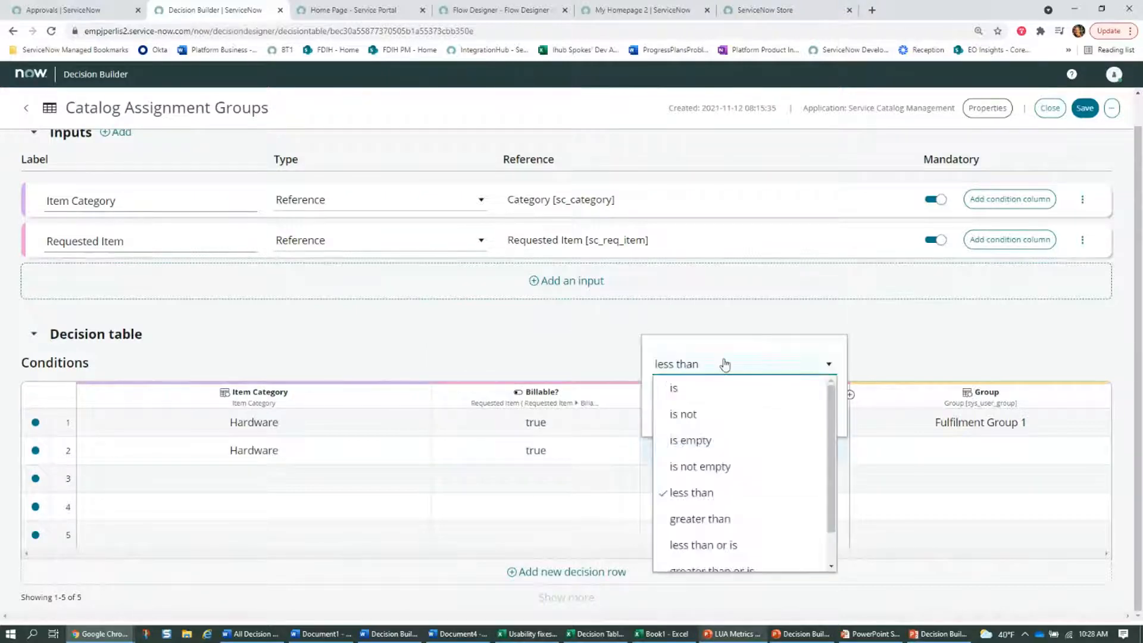
pyautogui.scroll(-1, 745, 541)
pyautogui.click(742, 530)
pyautogui.click(799, 409)
pyautogui.write('10000')
pyautogui.press('Return')
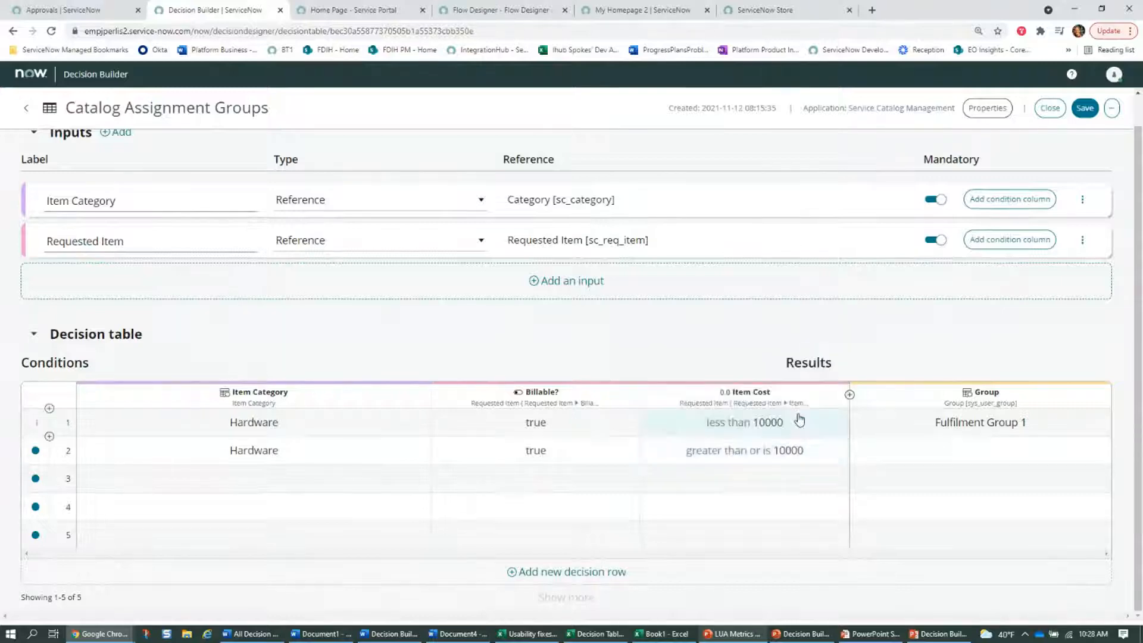
# Set the second decision row's Group result to Fulfilment Group 2
pyautogui.click(879, 459)
pyautogui.write('fulfi')
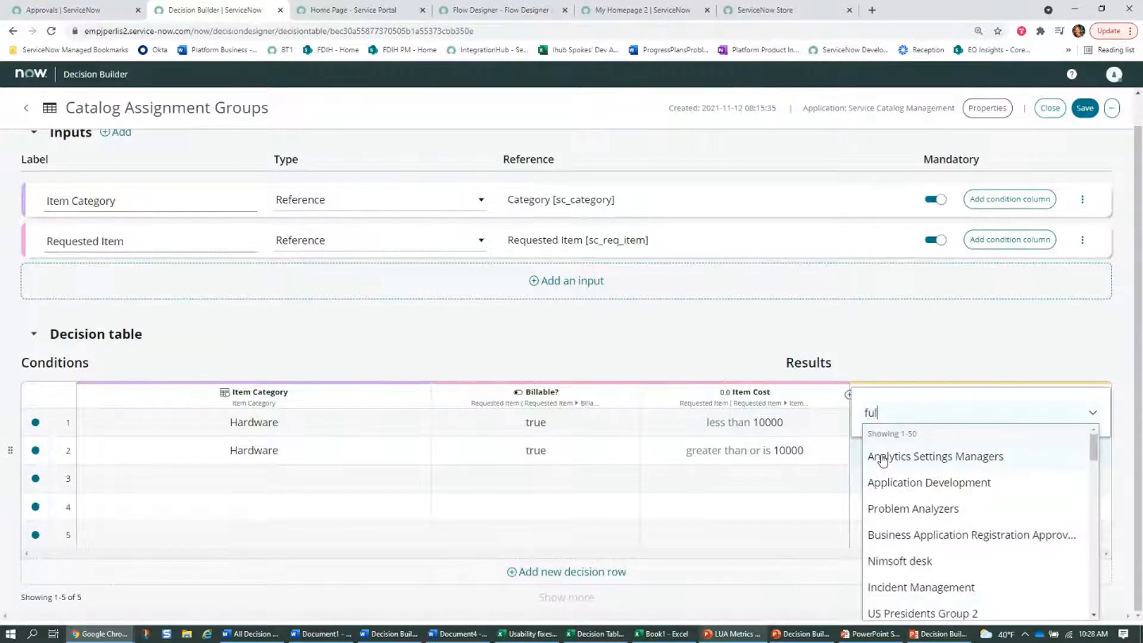
pyautogui.click(881, 482)
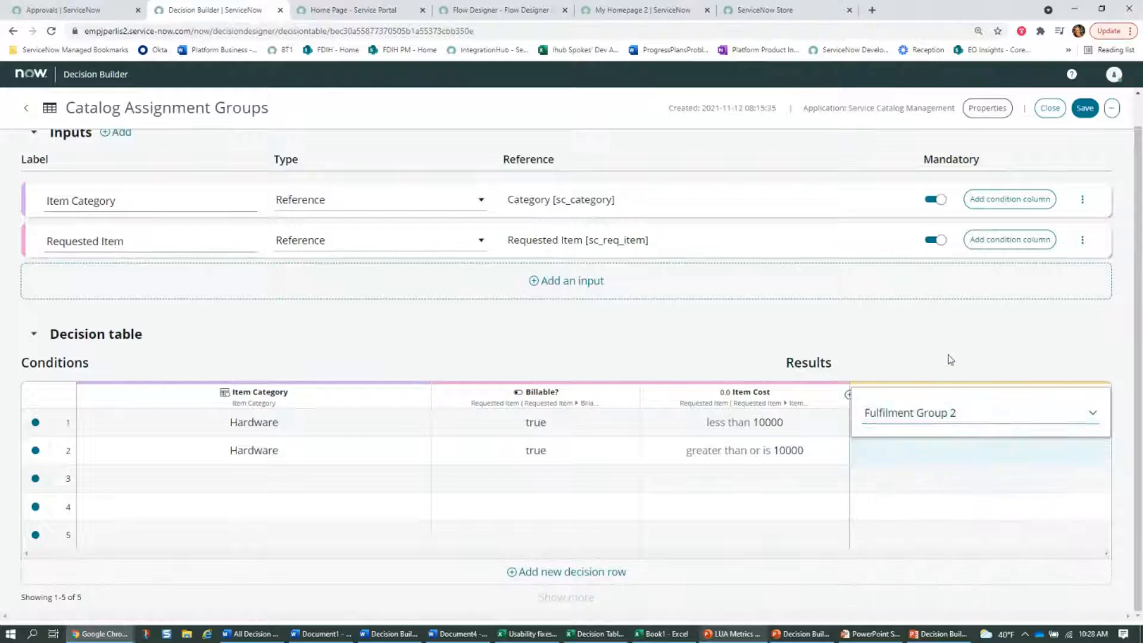
pyautogui.click(949, 357)
# Set the third decision row's Item Category to Hardware and its Billable? condition to false
pyautogui.click(387, 478)
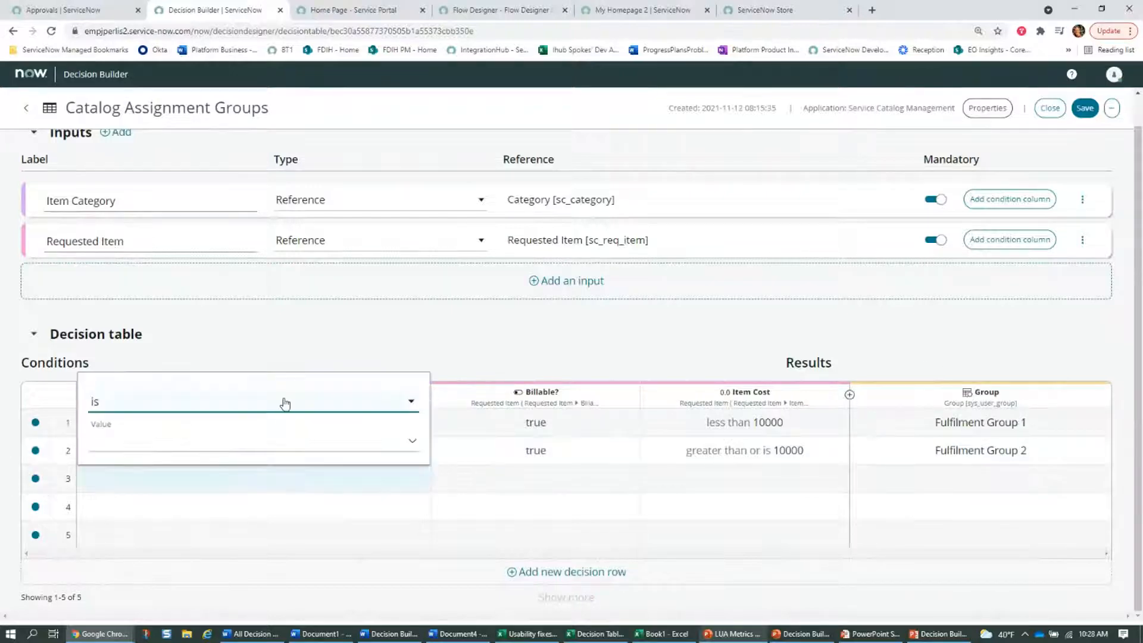
pyautogui.click(278, 441)
pyautogui.write('hardw')
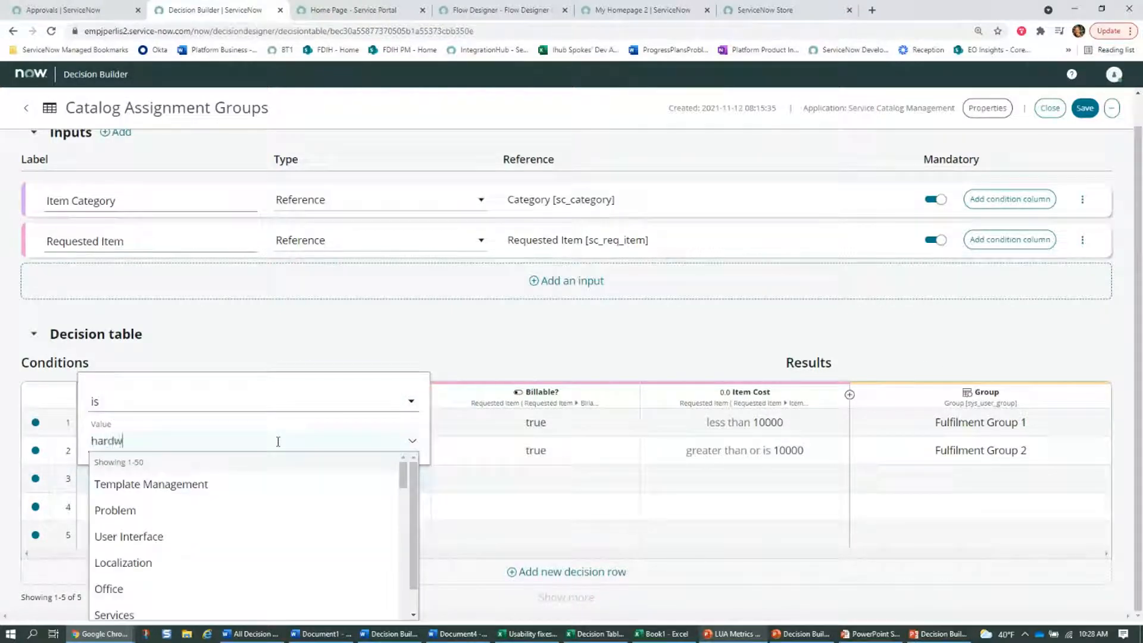
pyautogui.click(305, 510)
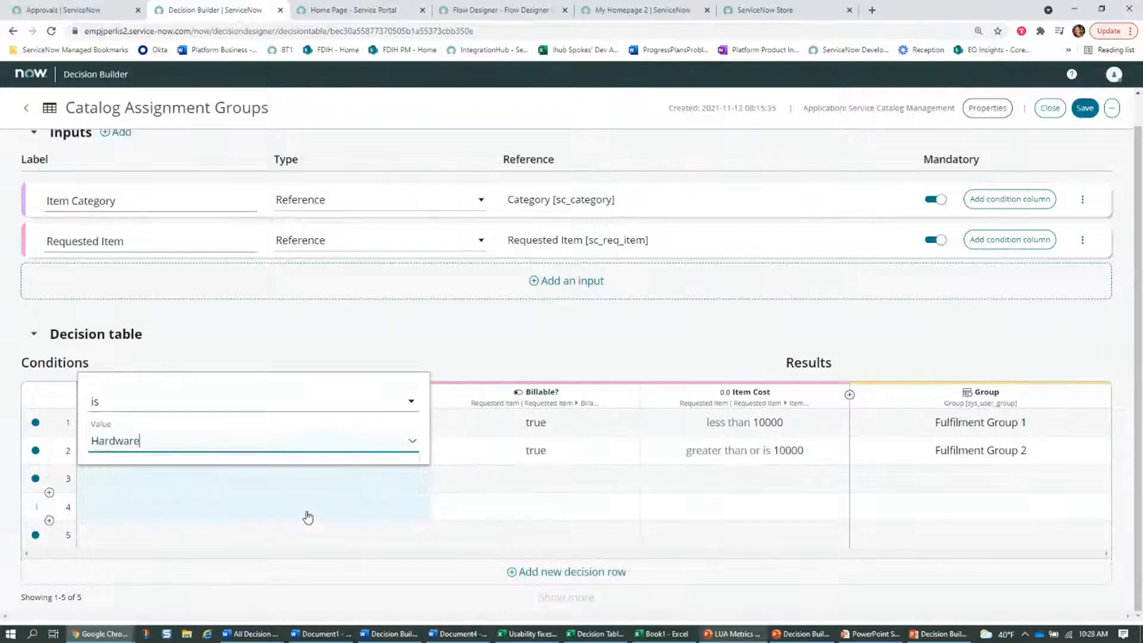
pyautogui.click(573, 338)
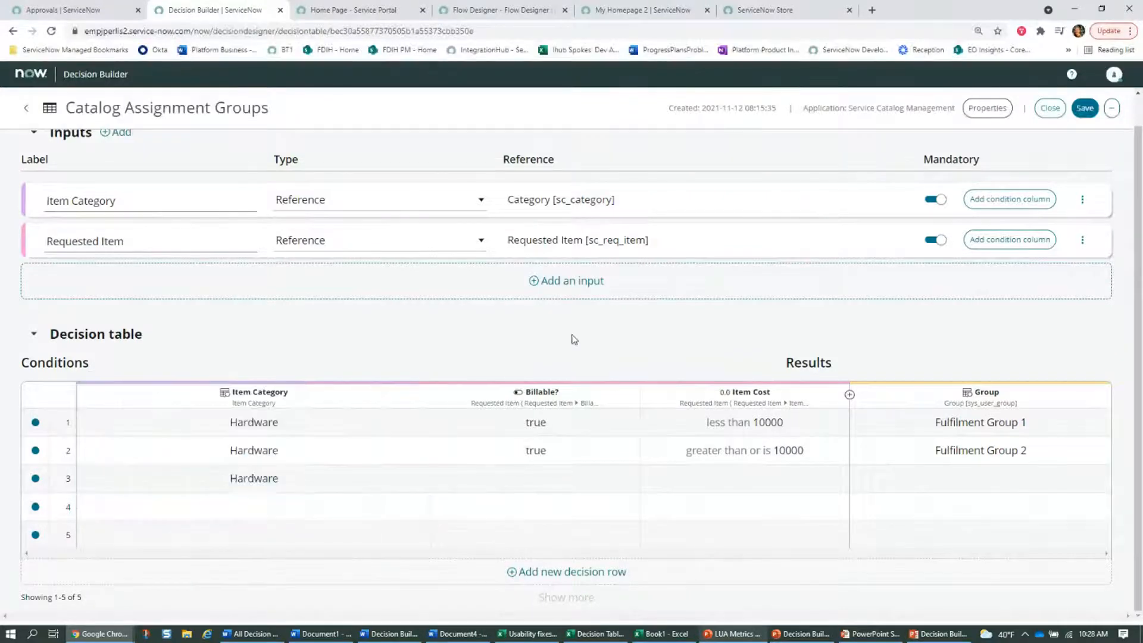
pyautogui.click(550, 487)
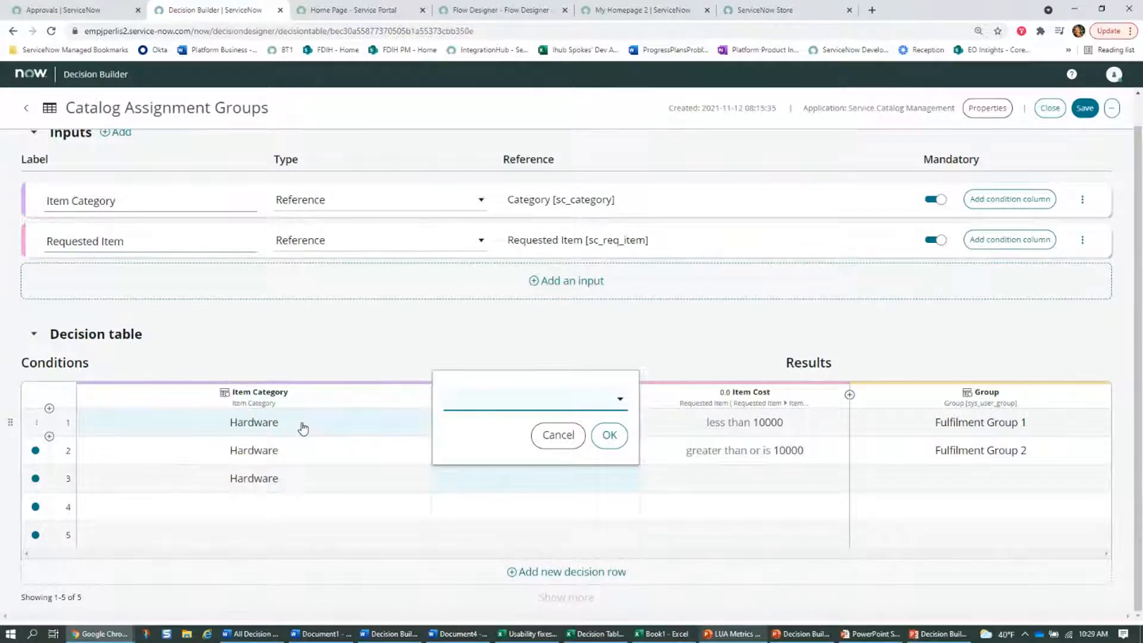
pyautogui.click(562, 402)
pyautogui.click(509, 473)
pyautogui.click(608, 441)
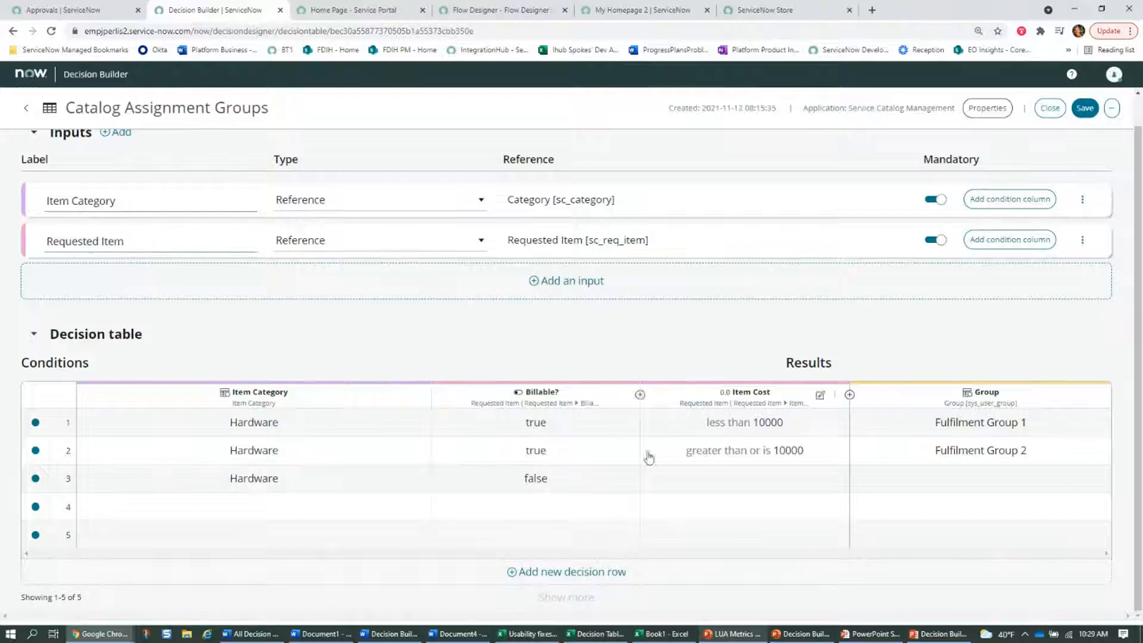
# Set the third decision row's Item Cost condition to less than 10000 and its Group result to Fulfilment Group 3
pyautogui.click(756, 487)
pyautogui.click(722, 436)
pyautogui.write('10000')
pyautogui.press('Return')
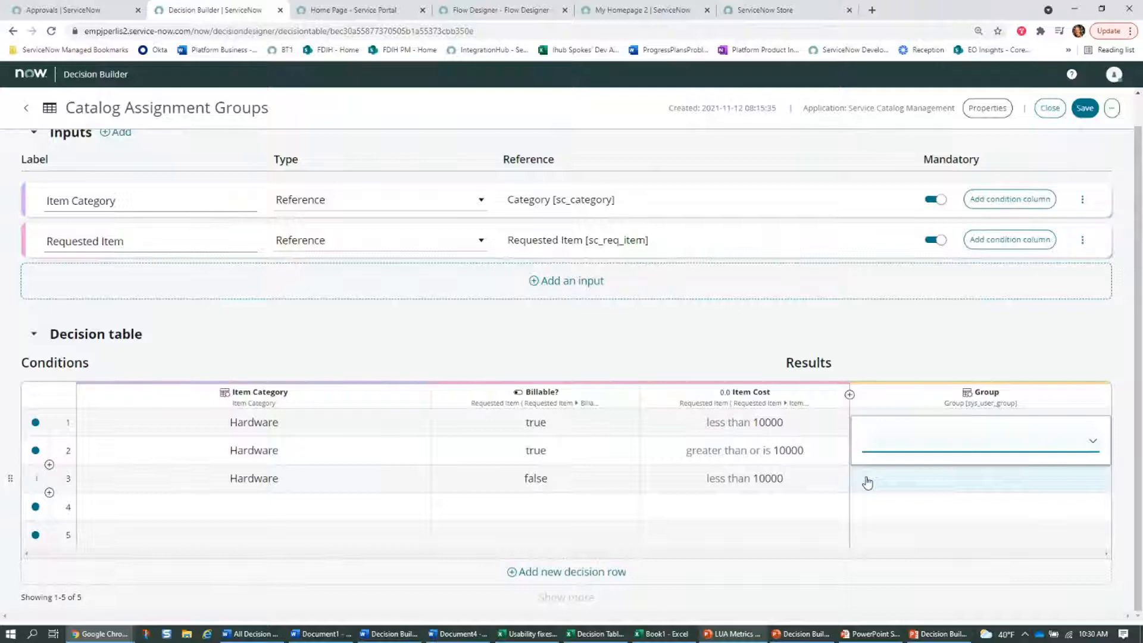
pyautogui.write('fulfil')
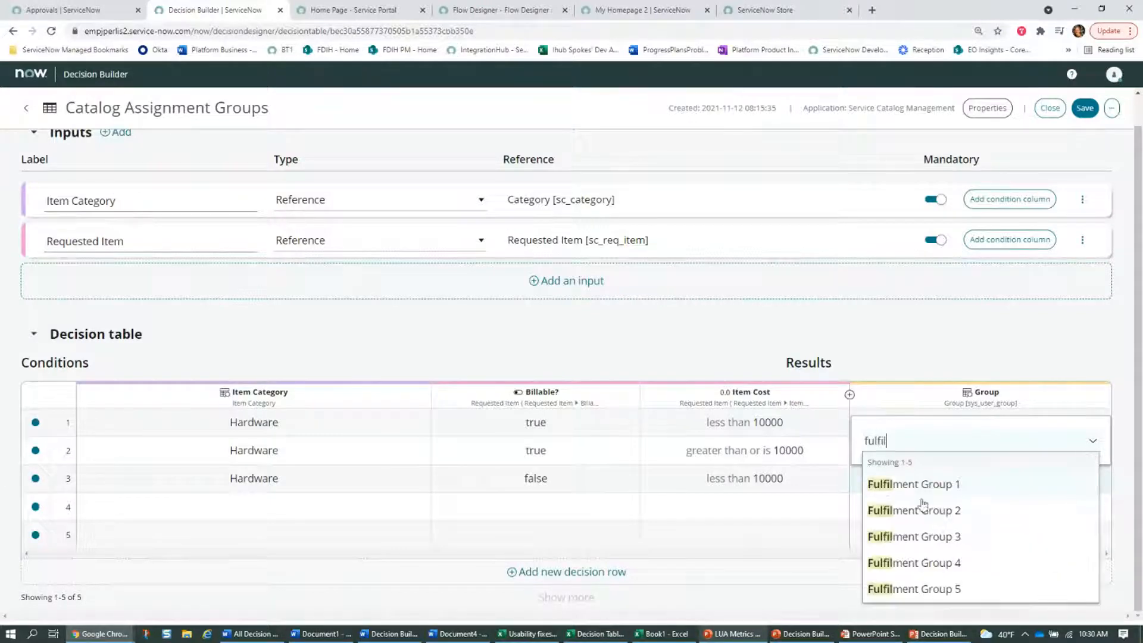
pyautogui.click(946, 537)
pyautogui.click(992, 337)
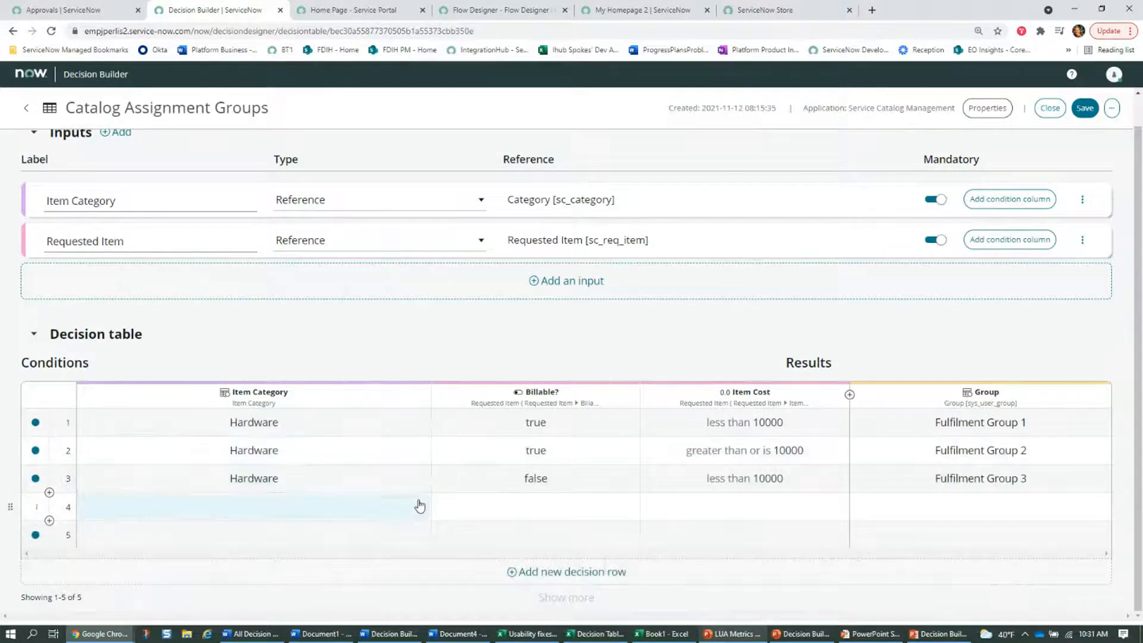
# Set the fourth decision row's Item Category to Hardware and its Billable? condition to false
pyautogui.click(419, 506)
pyautogui.press('Tab')
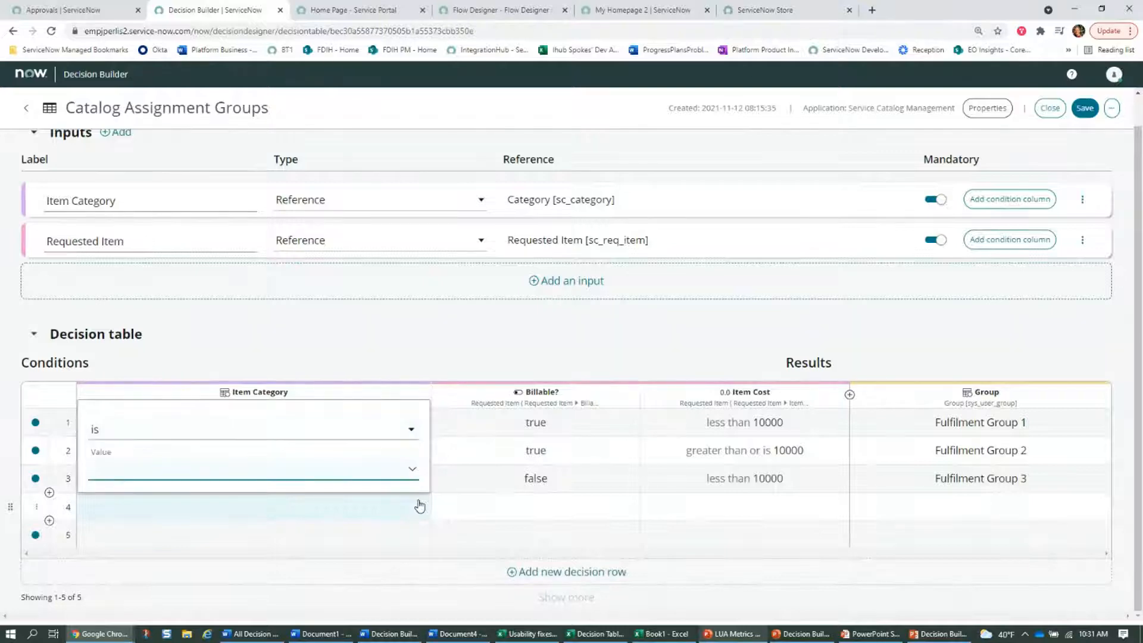
pyautogui.write('hardware')
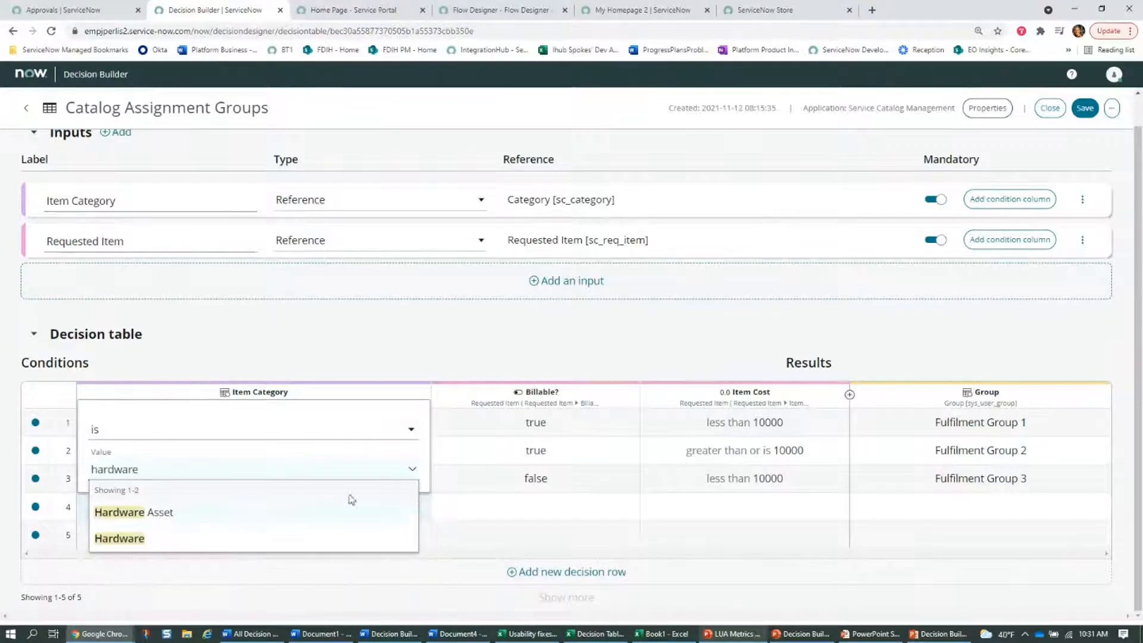
pyautogui.click(266, 538)
pyautogui.click(460, 367)
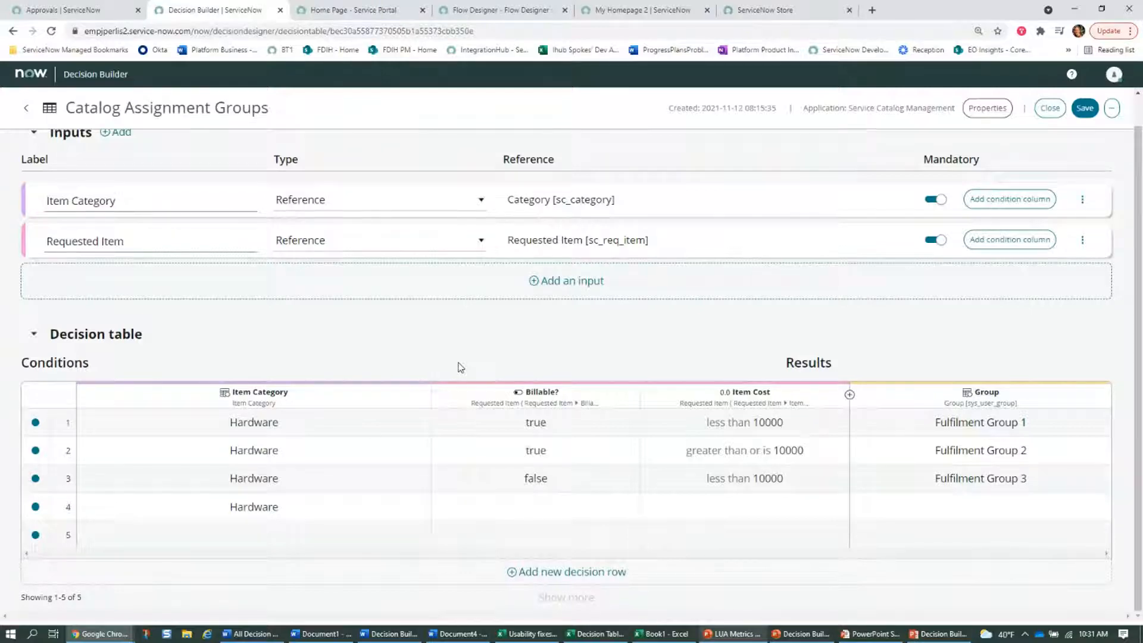
pyautogui.click(531, 513)
pyautogui.click(537, 438)
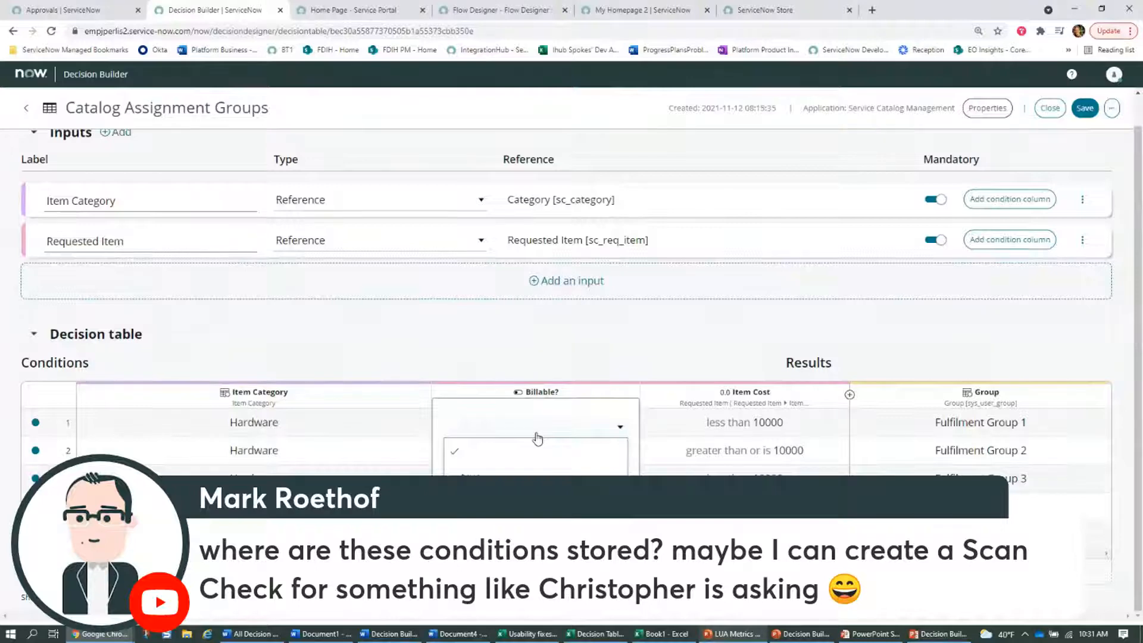
pyautogui.click(471, 504)
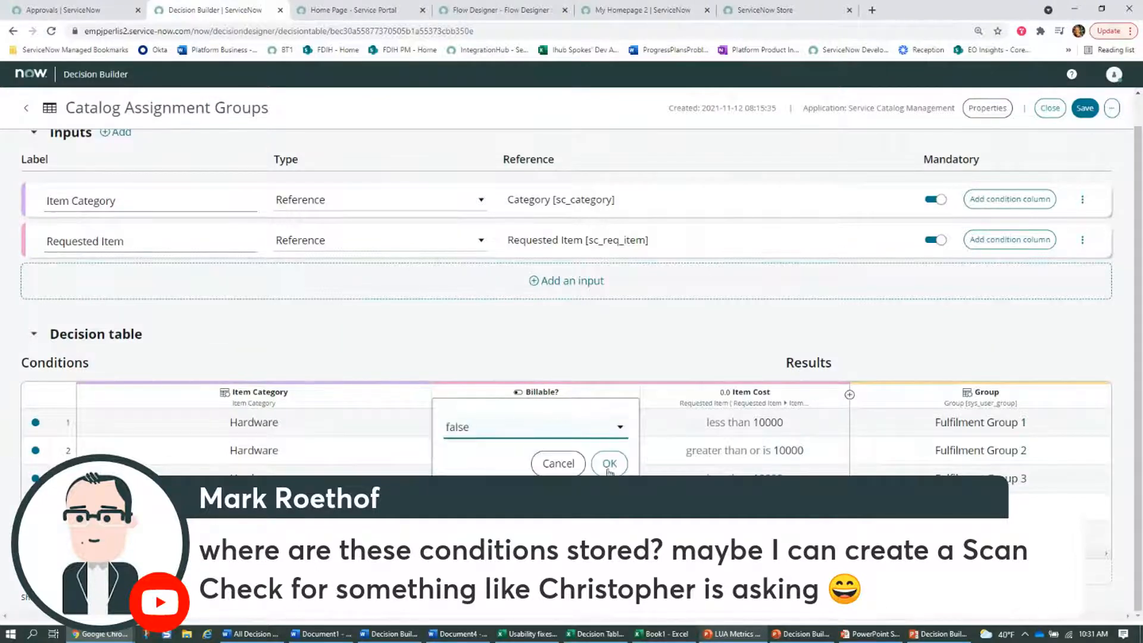
pyautogui.click(607, 463)
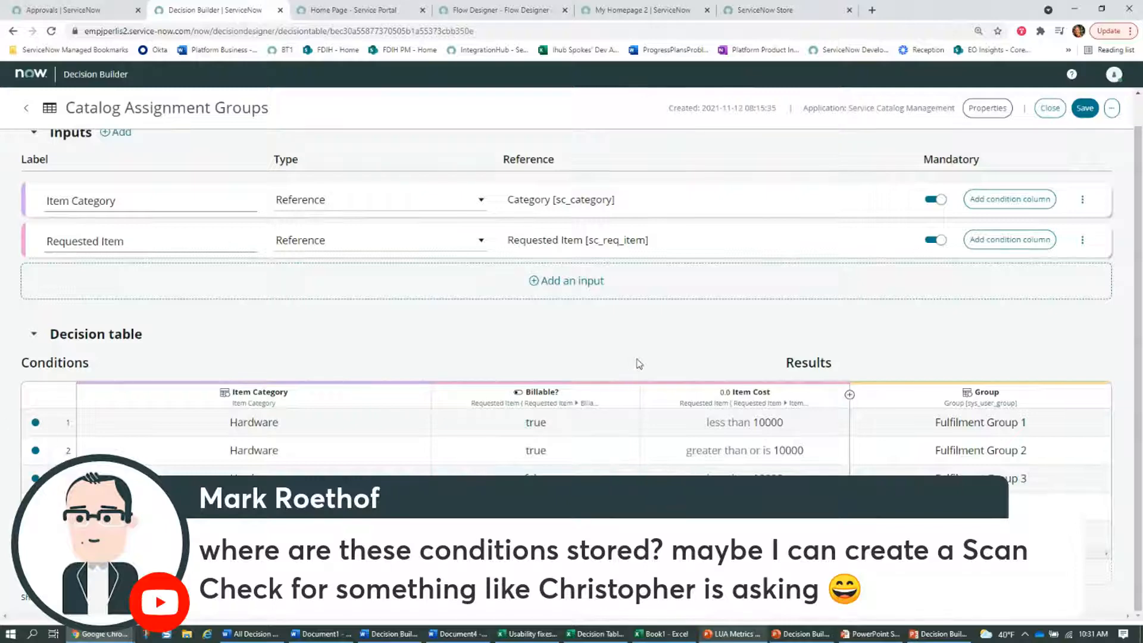
# Set the fourth decision row's Item Cost condition to greater than or is 10000
pyautogui.click(708, 506)
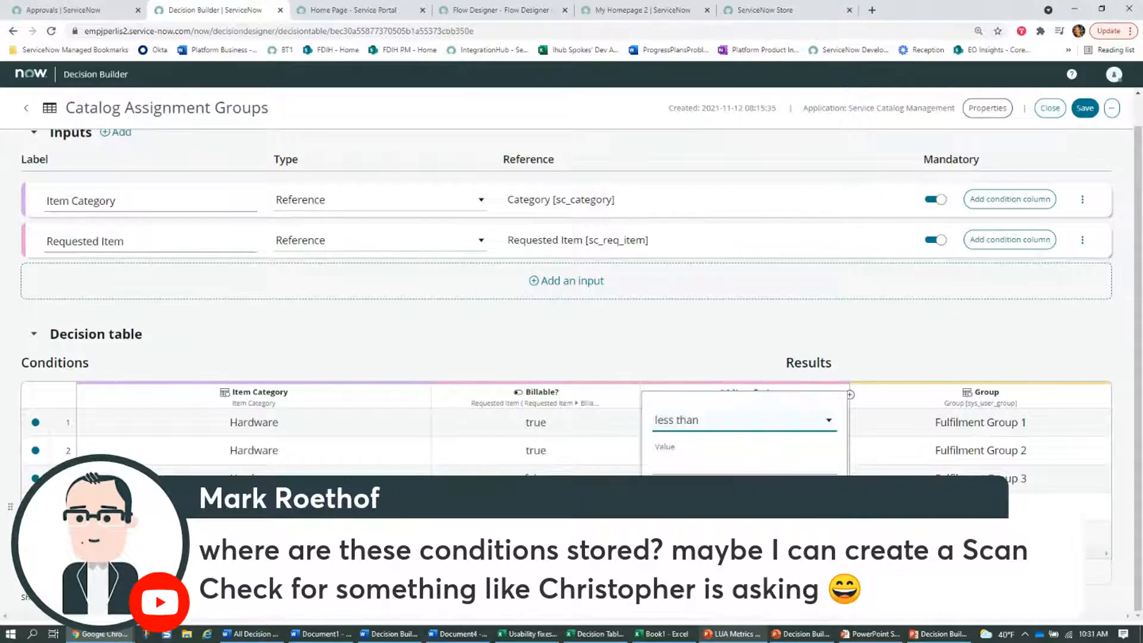
pyautogui.click(786, 421)
pyautogui.scroll(-2, 765, 373)
pyautogui.click(762, 372)
pyautogui.click(781, 461)
pyautogui.write('12')
pyautogui.press('BackSpace')
pyautogui.write('0000')
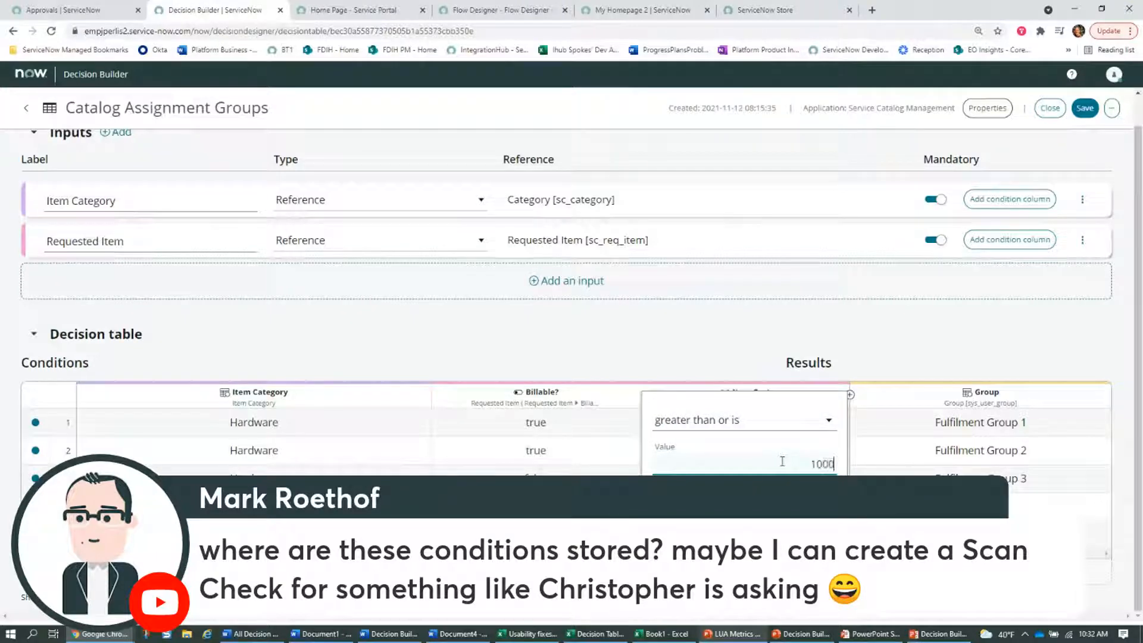
pyautogui.press('Tab')
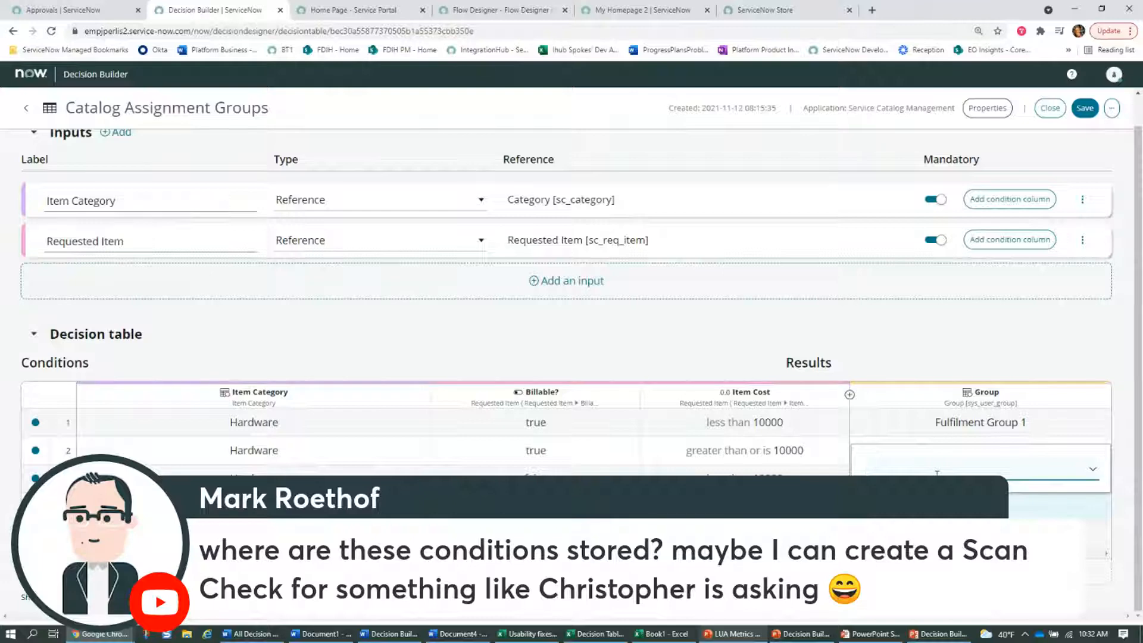
# Set the fourth decision row's Group result to Fulfilment Group 4
pyautogui.write('fulfil')
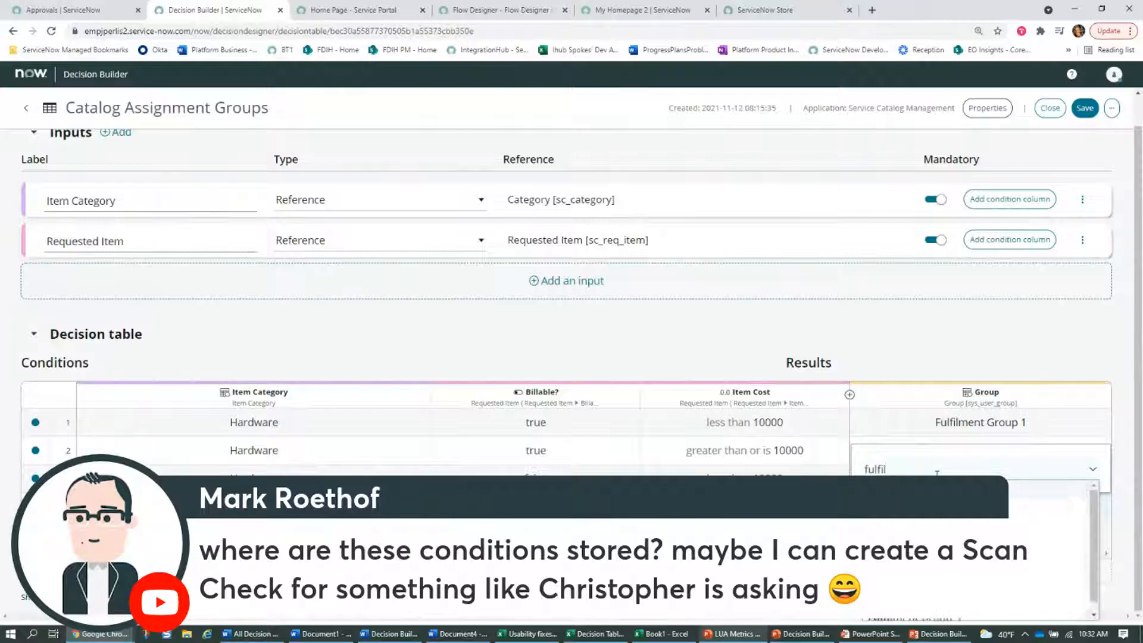
pyautogui.click(934, 519)
pyautogui.click(947, 360)
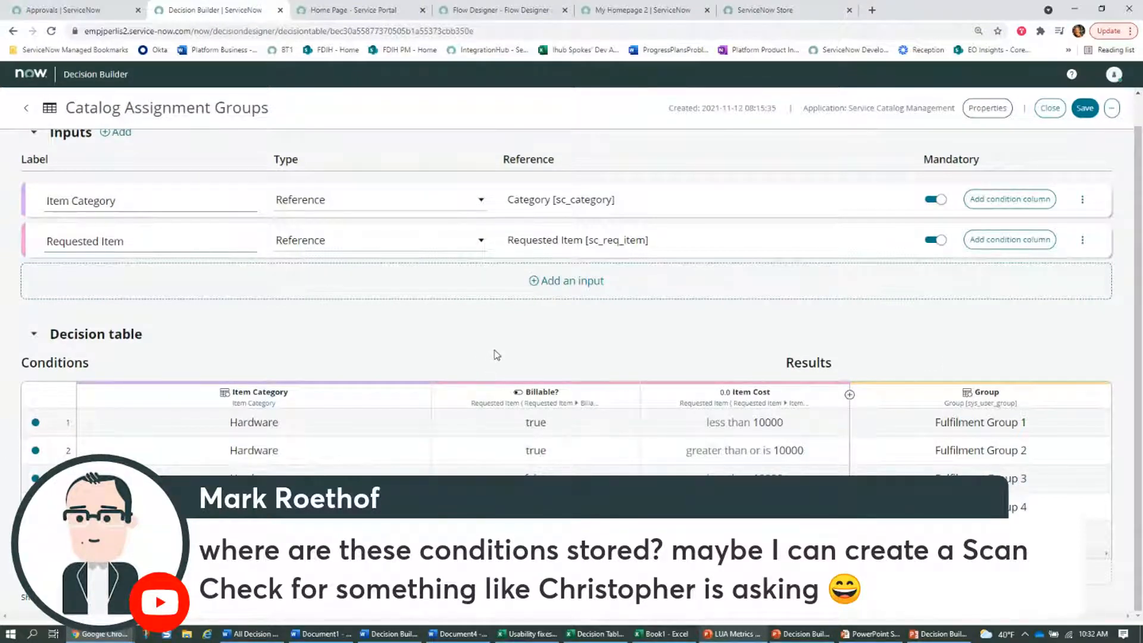
# Add two new decision rows to the table and set the fifth row's Item Category to Software
pyautogui.click(534, 578)
pyautogui.click(538, 600)
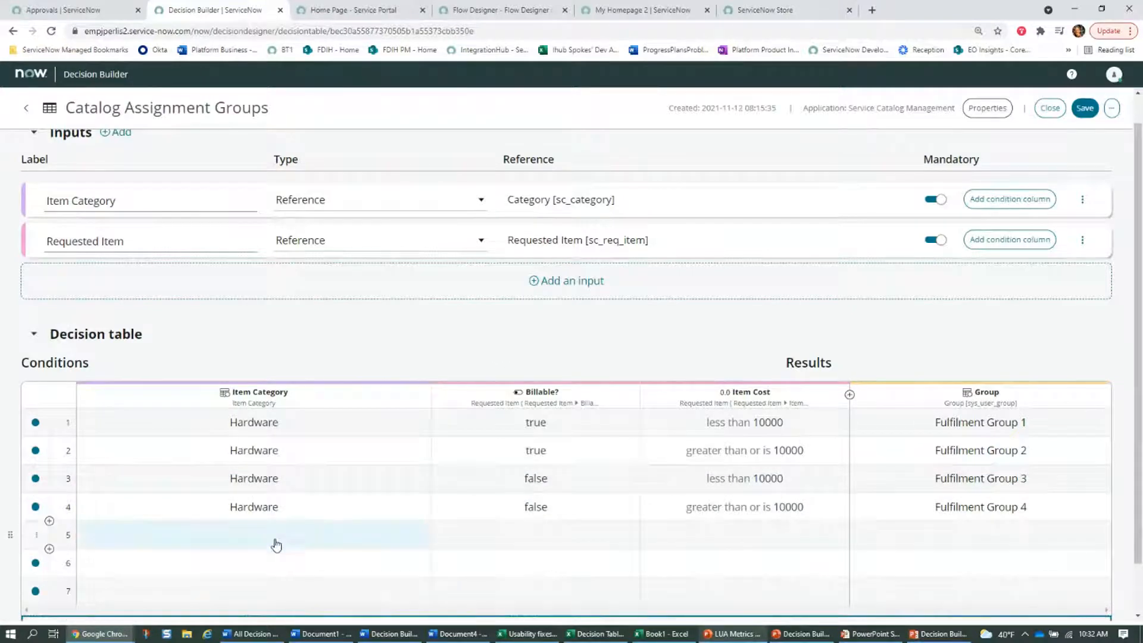
pyautogui.click(280, 538)
pyautogui.click(359, 440)
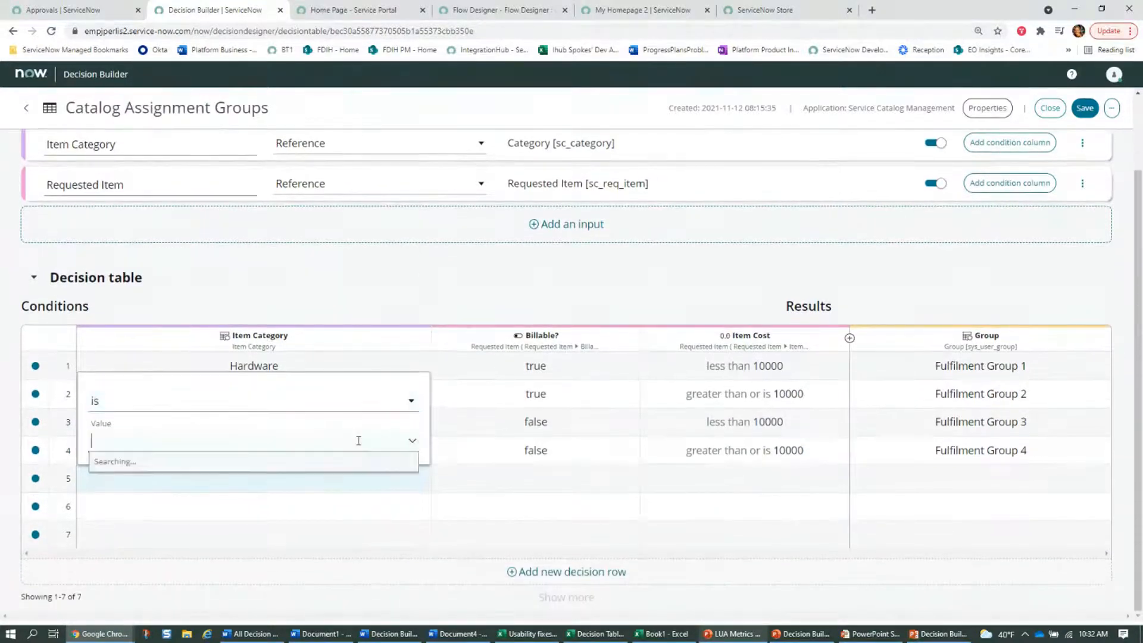
pyautogui.write('softwa')
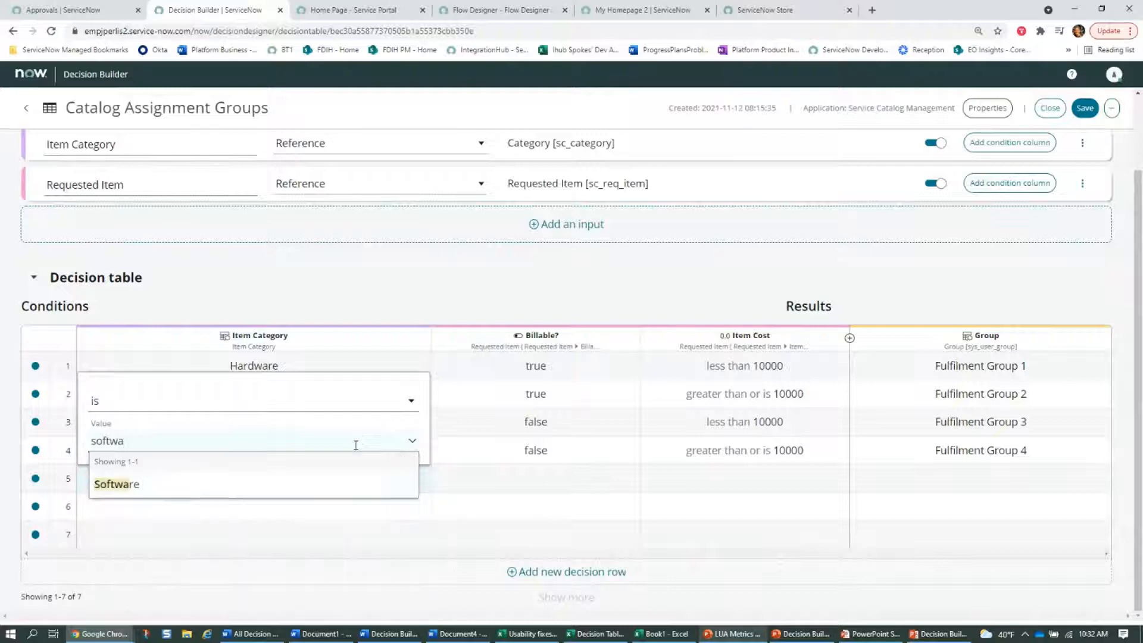
pyautogui.click(242, 489)
# Set the fifth decision row's Billable? condition to true
pyautogui.click(562, 482)
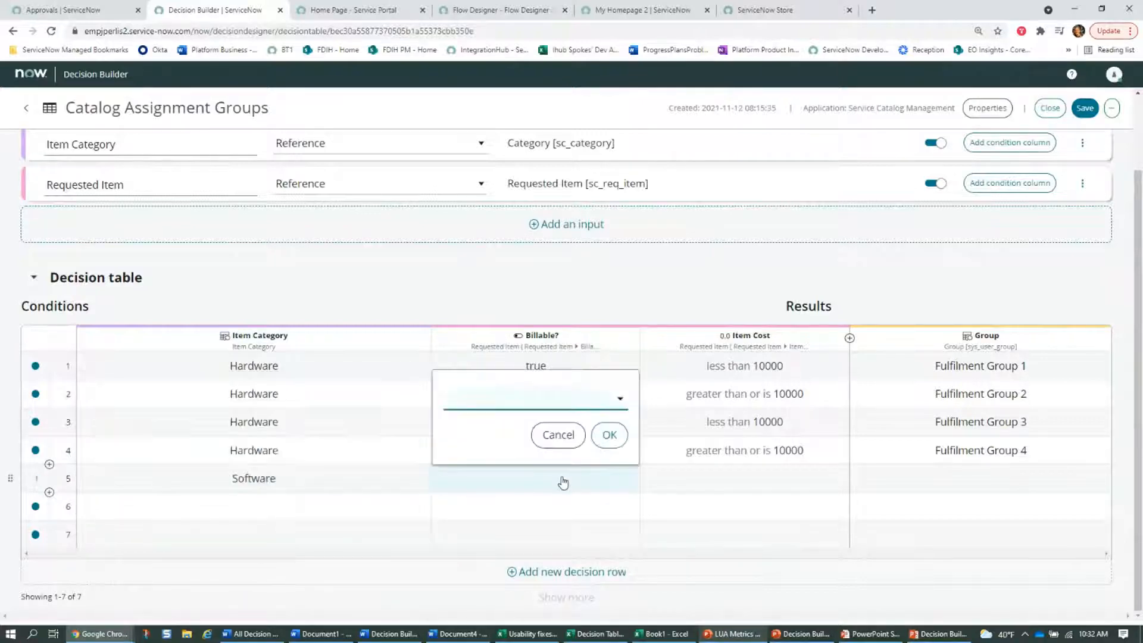
pyautogui.click(578, 402)
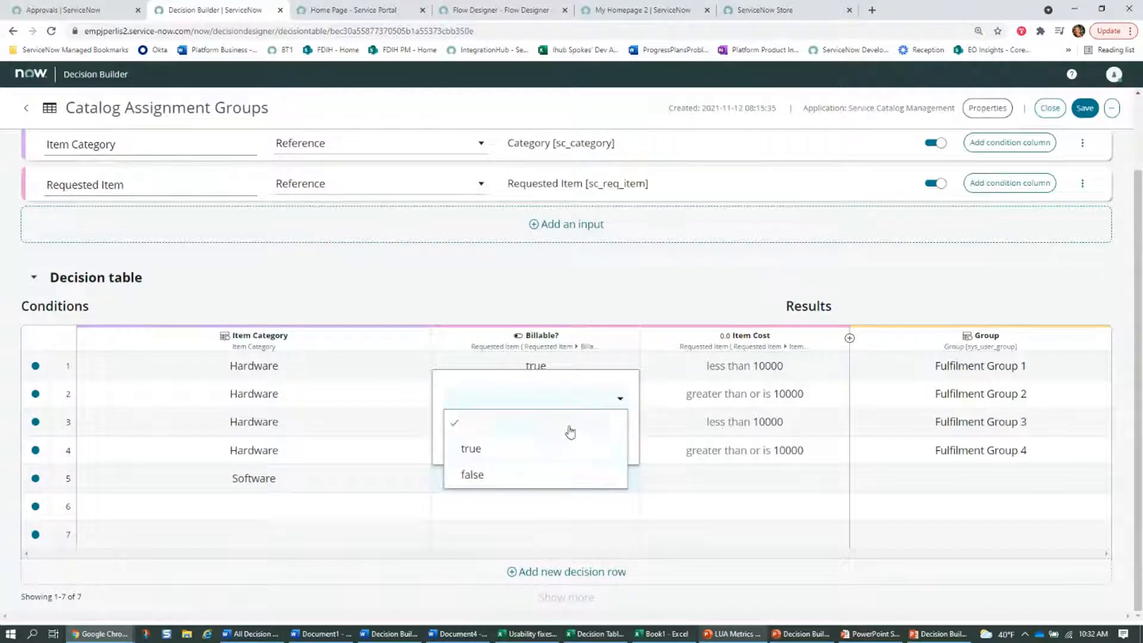
pyautogui.click(540, 449)
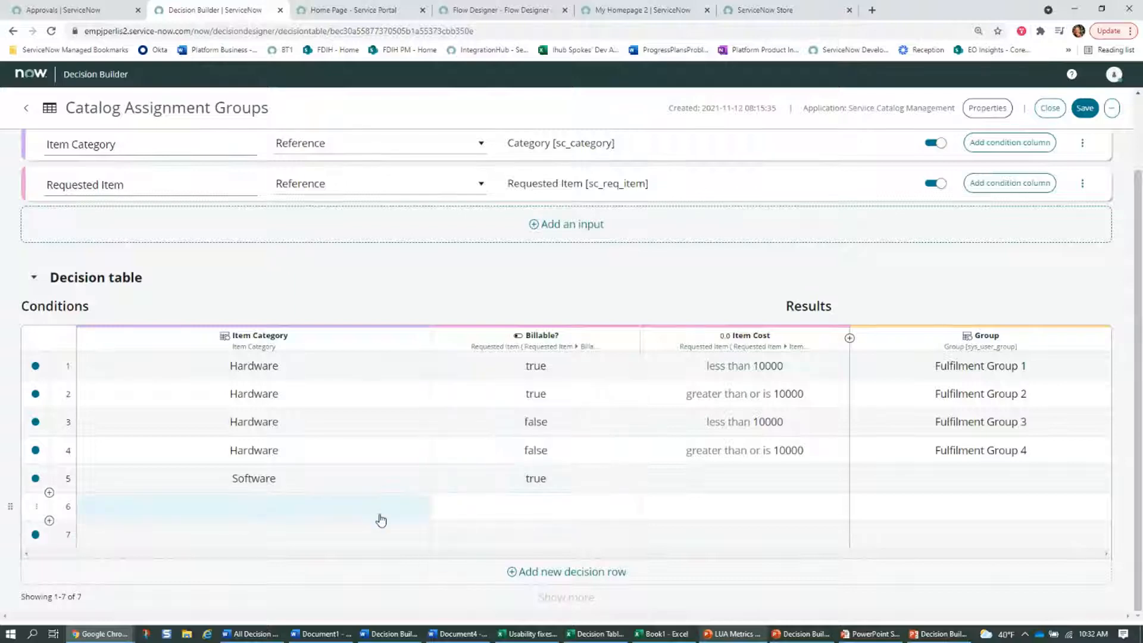
# Check the billable software branch of the Catalog Assignment flow in Flow Designer and set the fifth decision row's Group result to Fulfilment Group 2
pyautogui.click(470, 10)
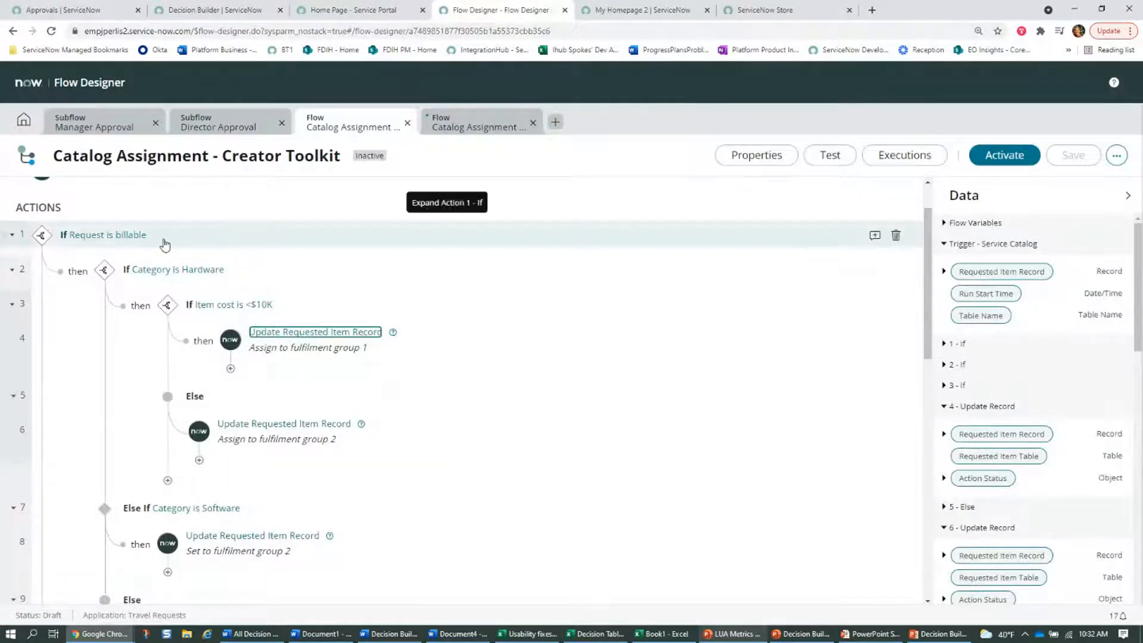
pyautogui.scroll(-1, 345, 440)
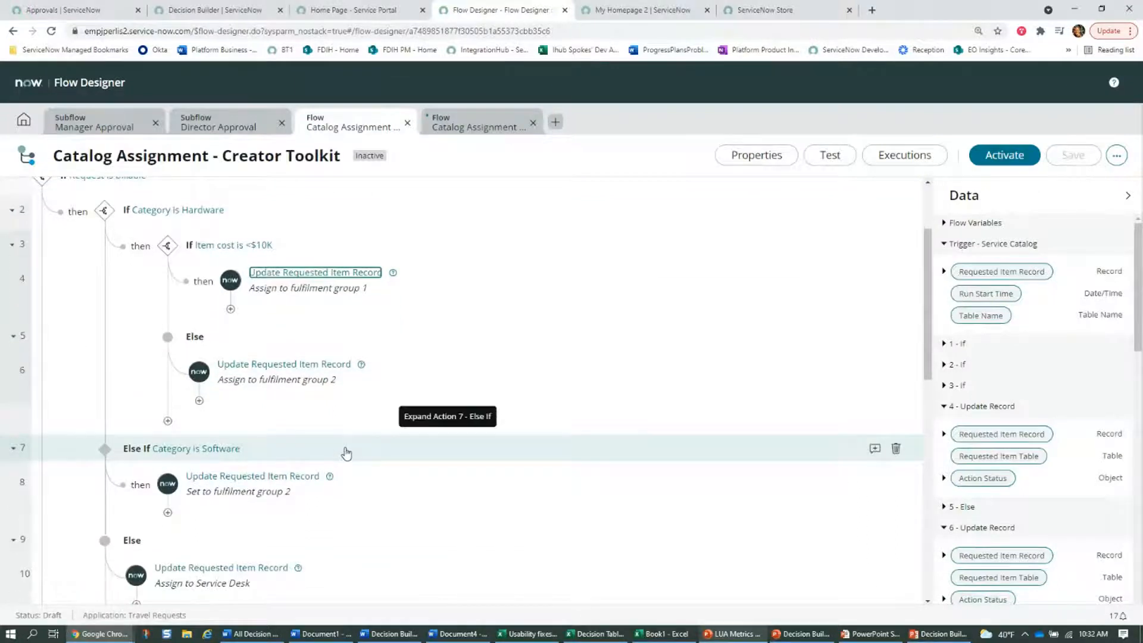
pyautogui.scroll(-1, 345, 453)
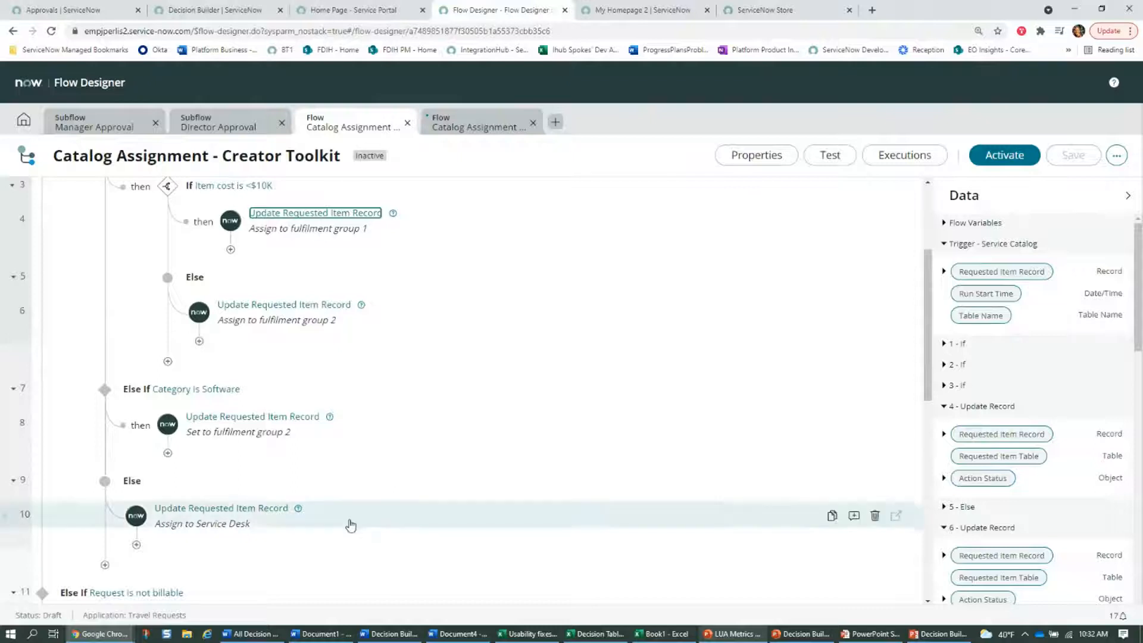
pyautogui.scroll(1, 349, 523)
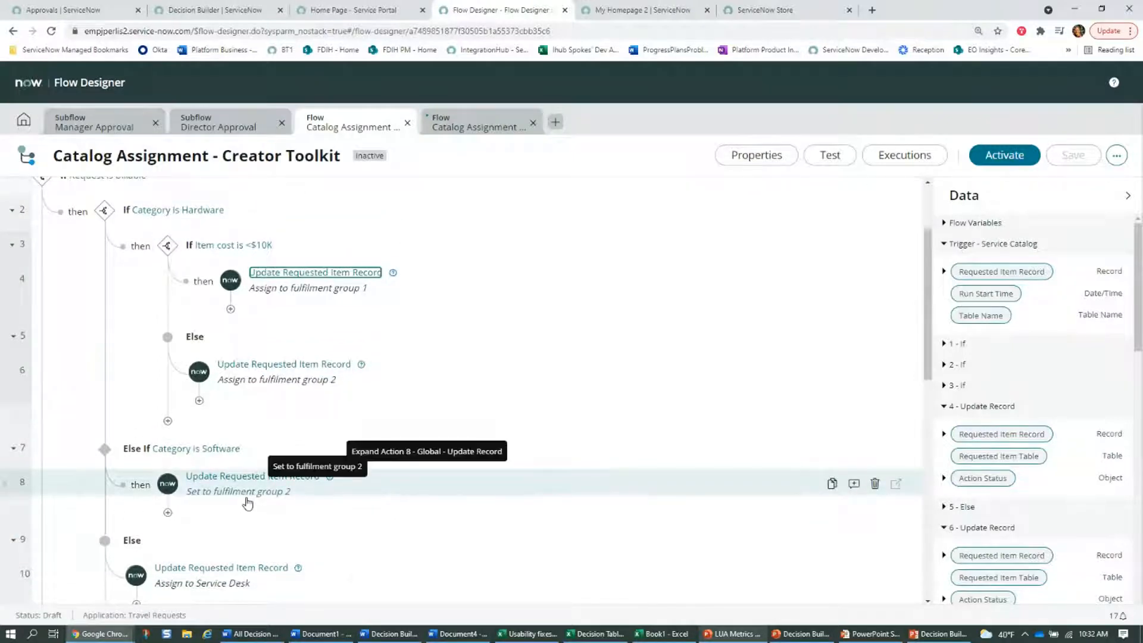
pyautogui.scroll(2, 190, 572)
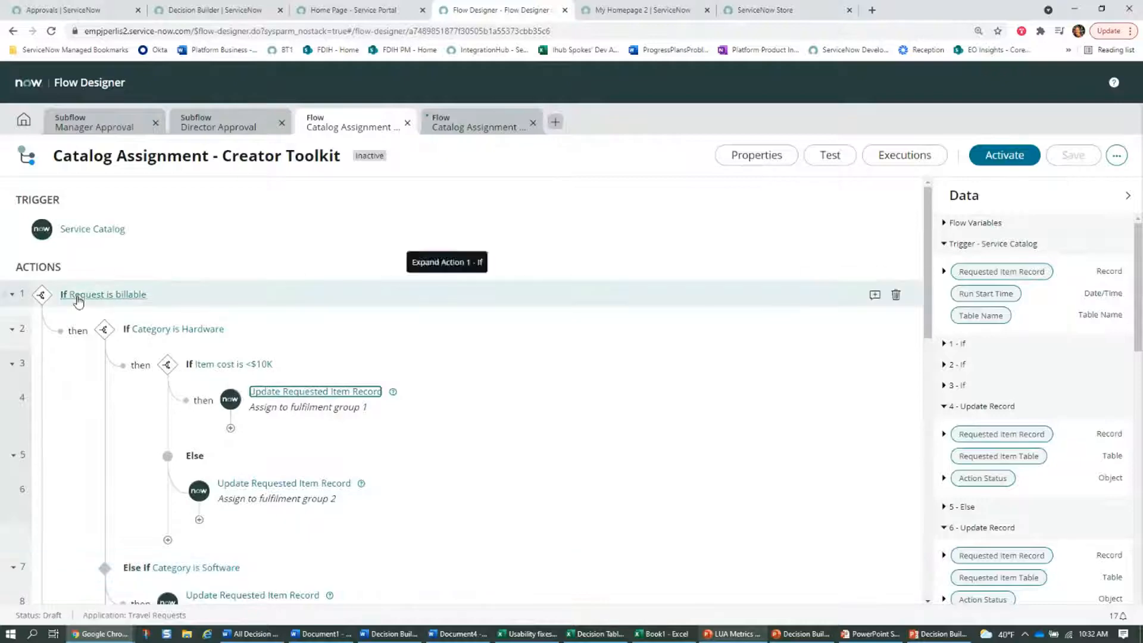
pyautogui.scroll(-2, 77, 300)
pyautogui.click(221, 13)
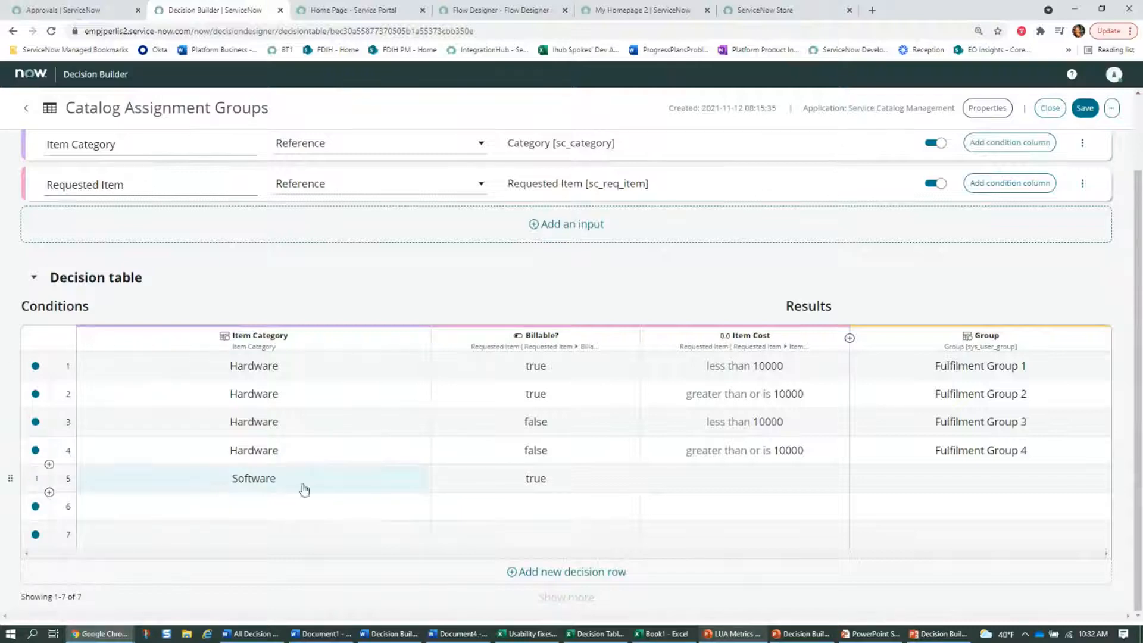
pyautogui.click(1031, 479)
pyautogui.write('fulfil')
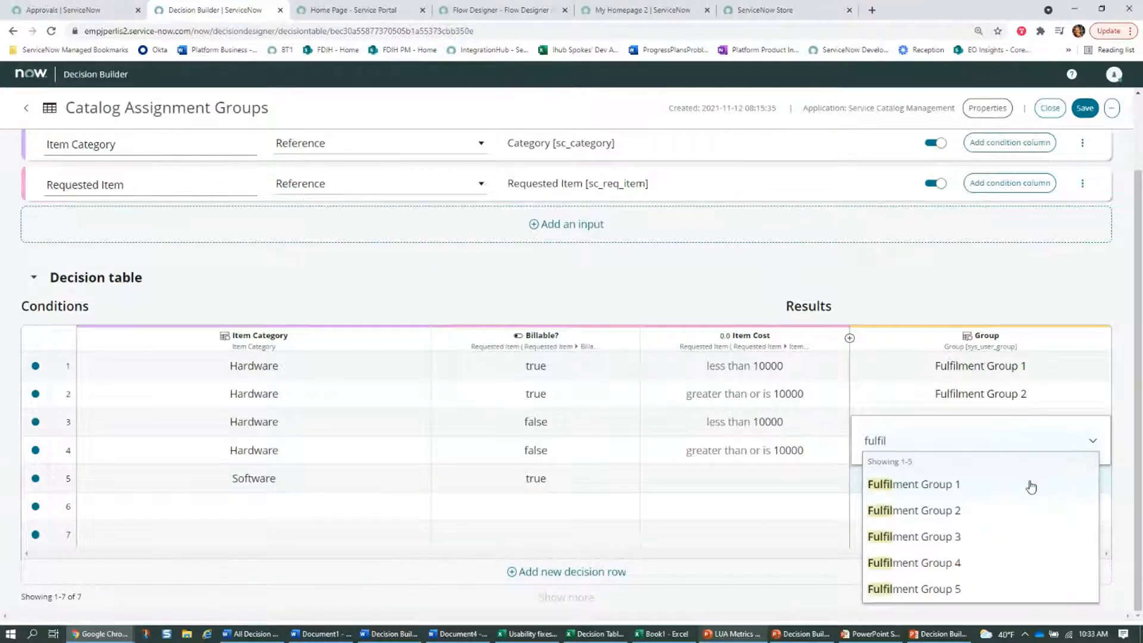
pyautogui.click(979, 510)
pyautogui.click(1033, 602)
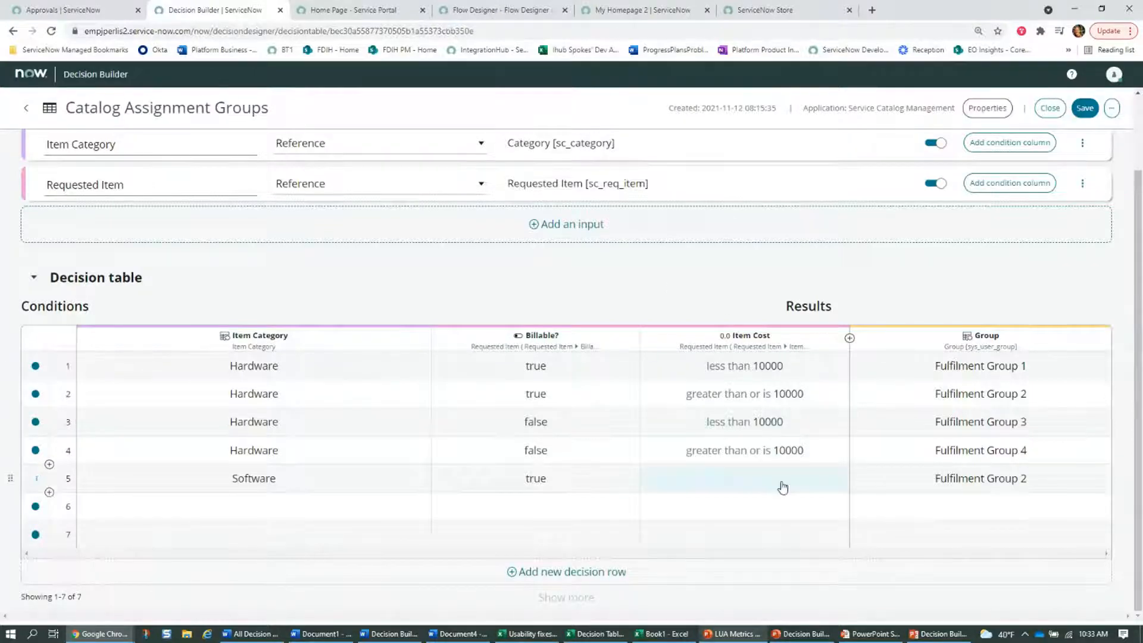
# Set the sixth decision row's Item Category to Software and its Billable? condition to false
pyautogui.click(366, 517)
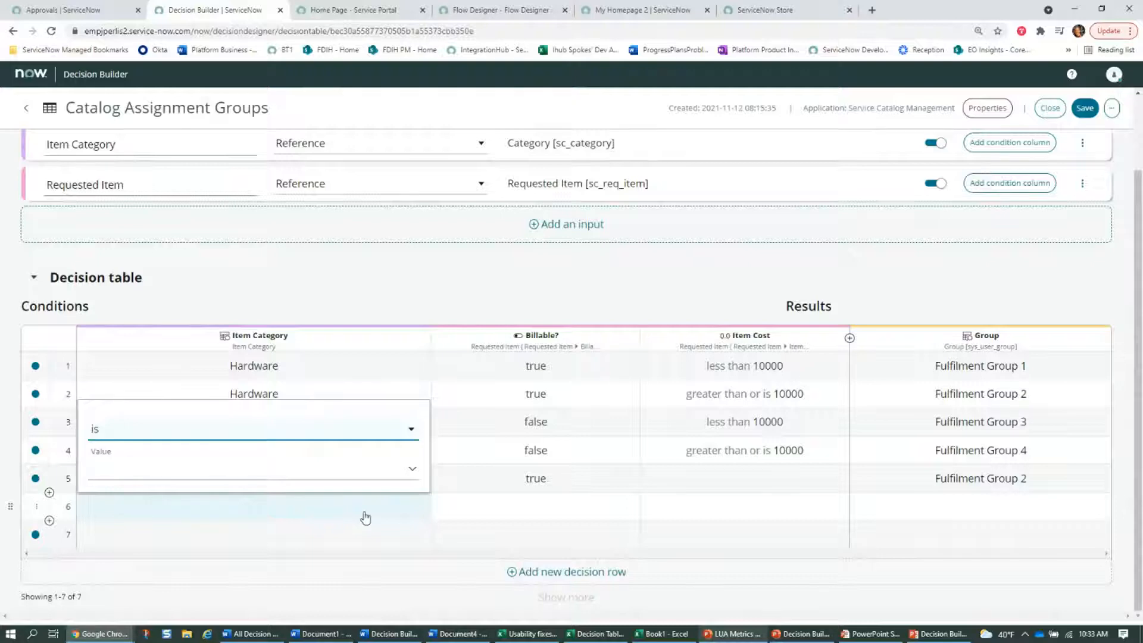
pyautogui.press('Tab')
pyautogui.write('tware')
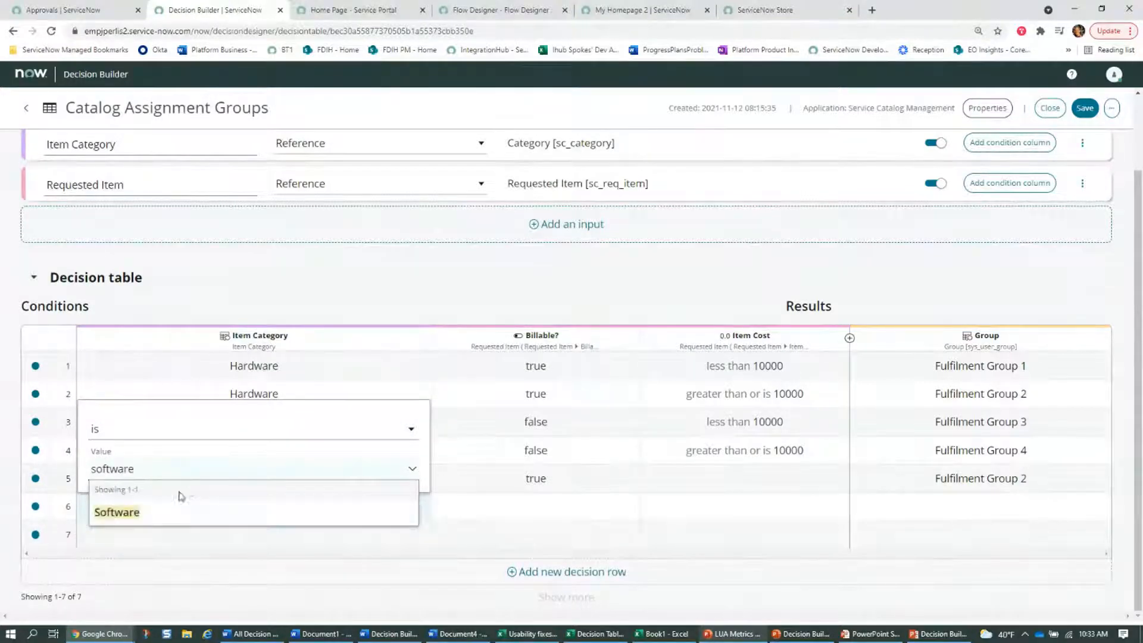
pyautogui.click(154, 522)
pyautogui.click(595, 509)
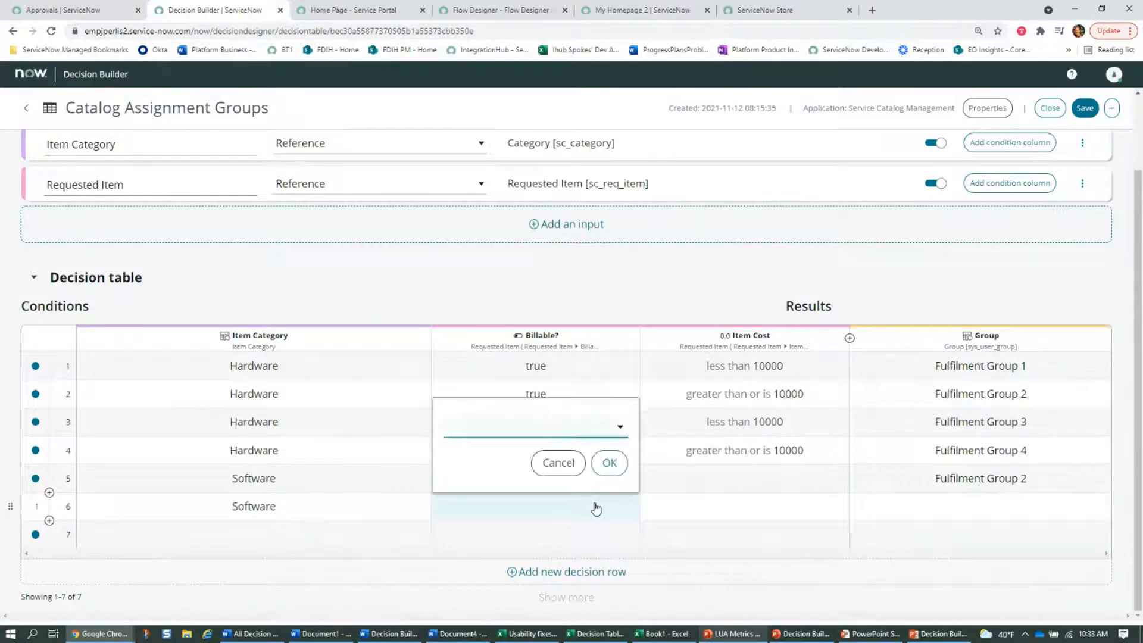
pyautogui.click(552, 437)
pyautogui.click(541, 504)
pyautogui.click(611, 465)
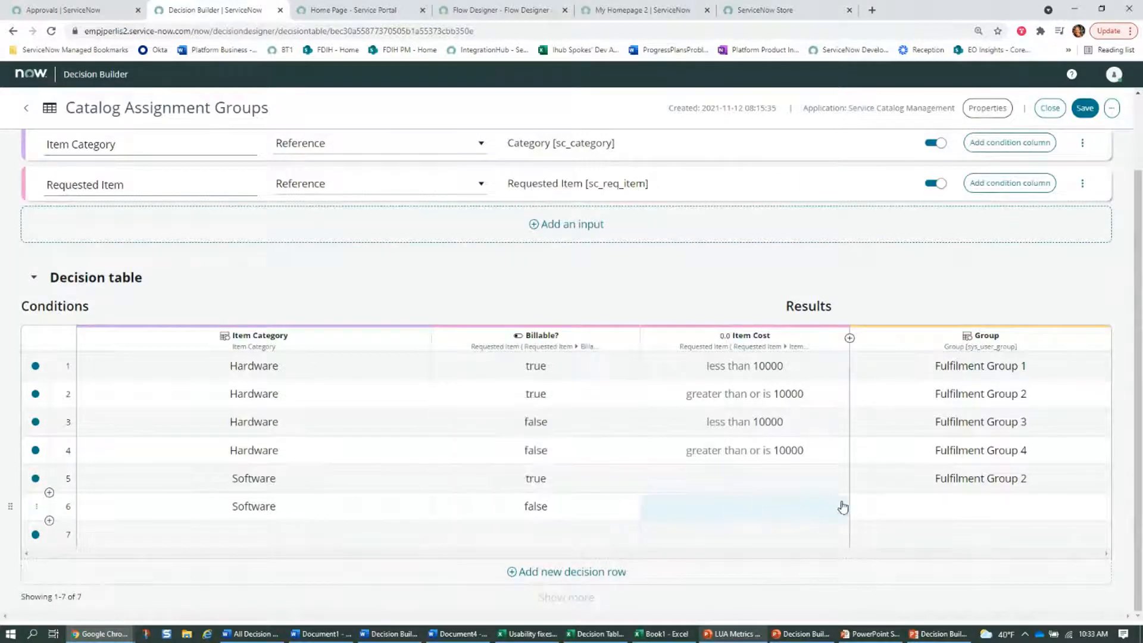
# Set the sixth decision row's Group result to Fulfilment Group 5
pyautogui.click(888, 510)
pyautogui.write('ful')
pyautogui.scroll(-1, 941, 616)
pyautogui.click(939, 615)
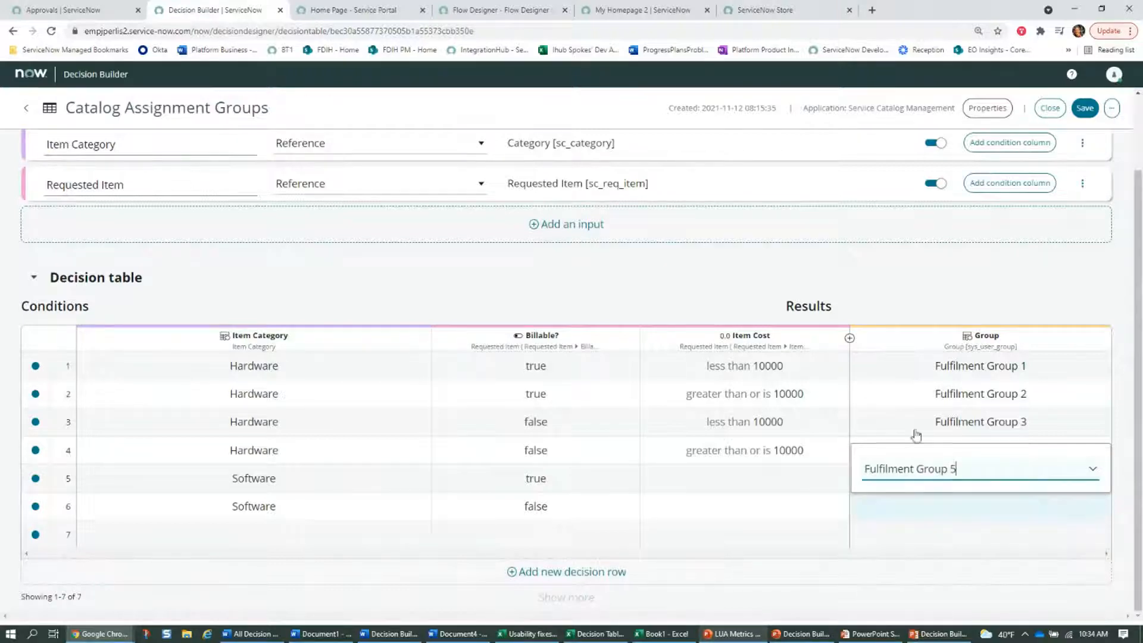
pyautogui.click(939, 298)
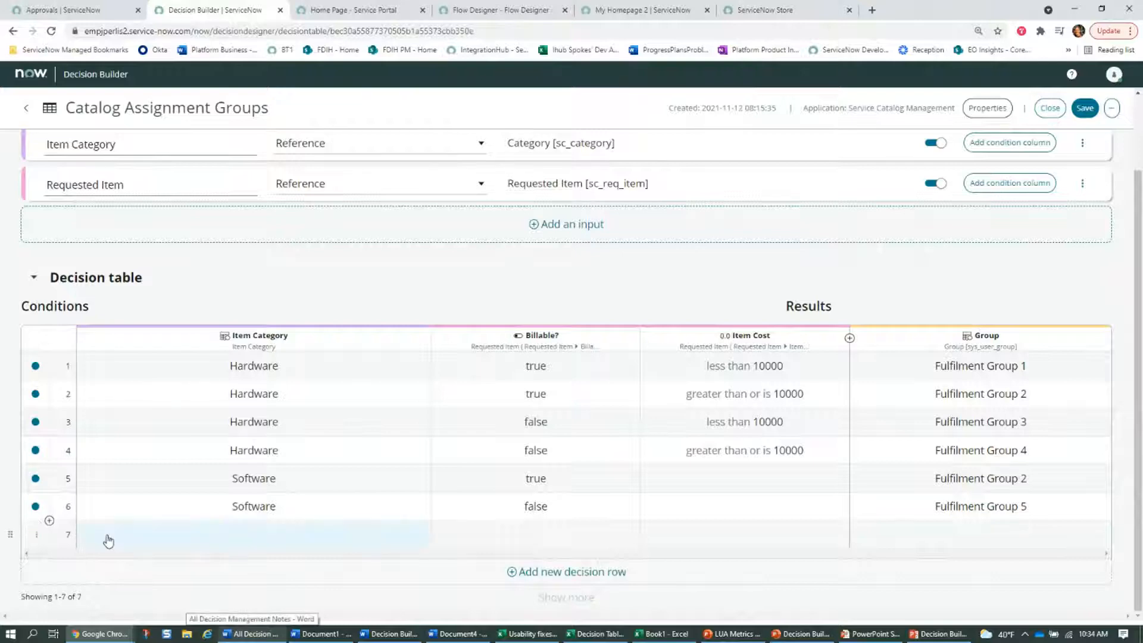
# Set the seventh decision row's Group result to Service Desk, leaving its conditions empty
pyautogui.click(962, 532)
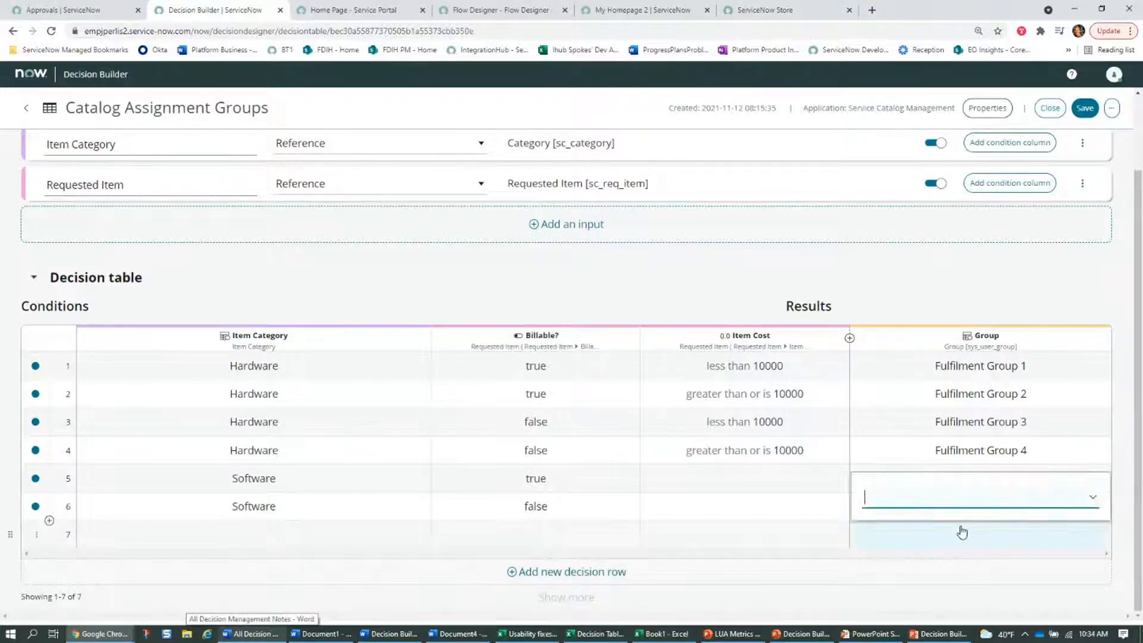
pyautogui.click(179, 599)
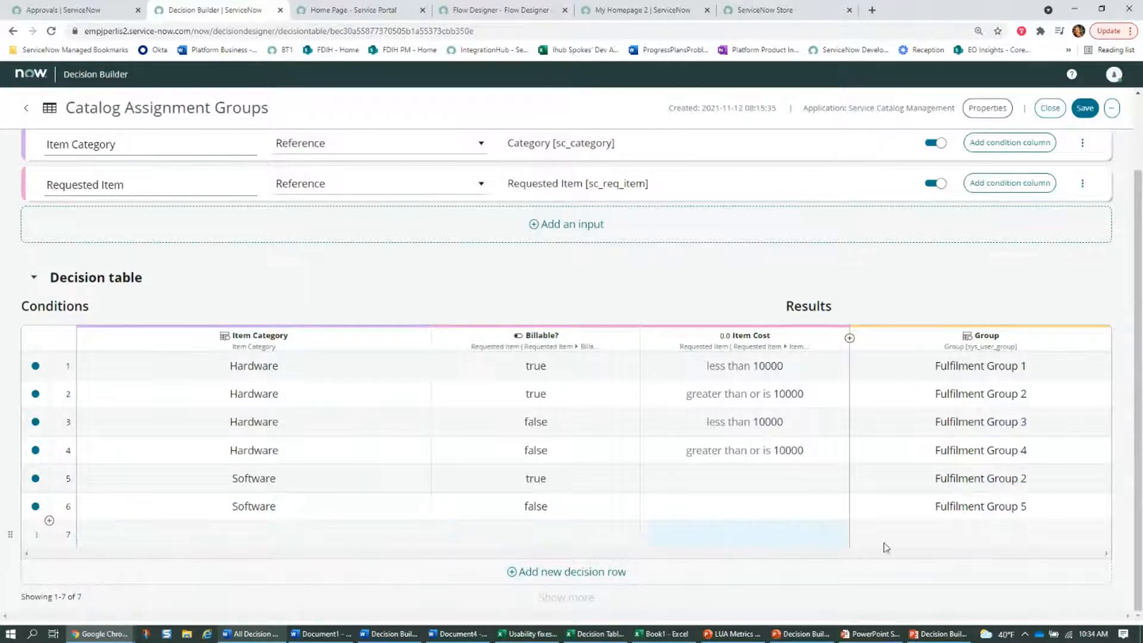
pyautogui.click(917, 546)
pyautogui.write('service')
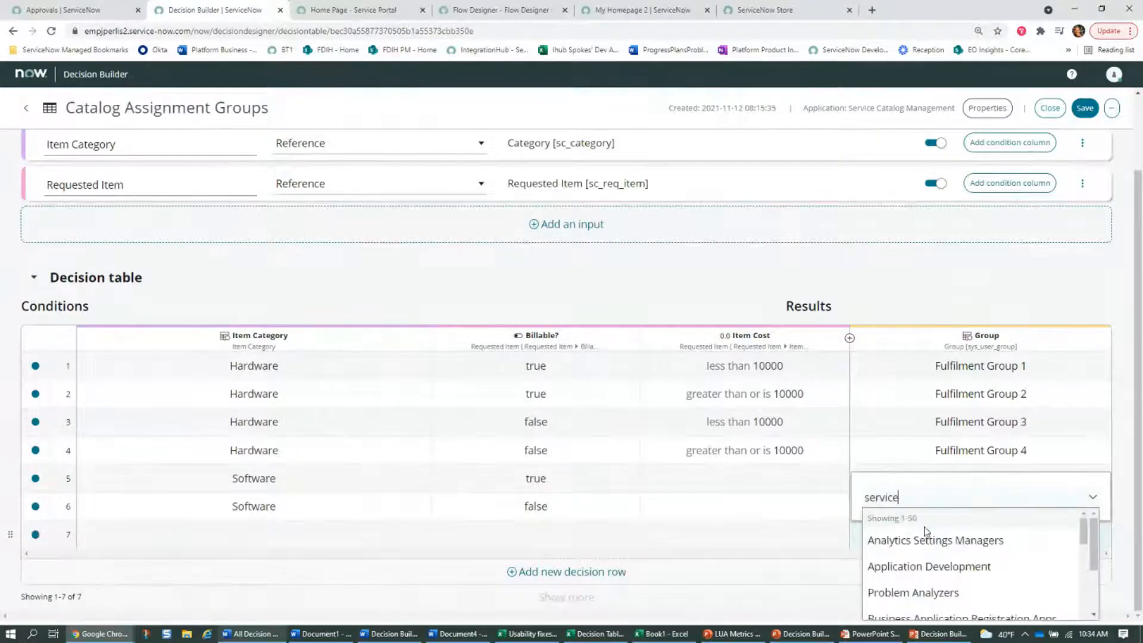
pyautogui.click(924, 540)
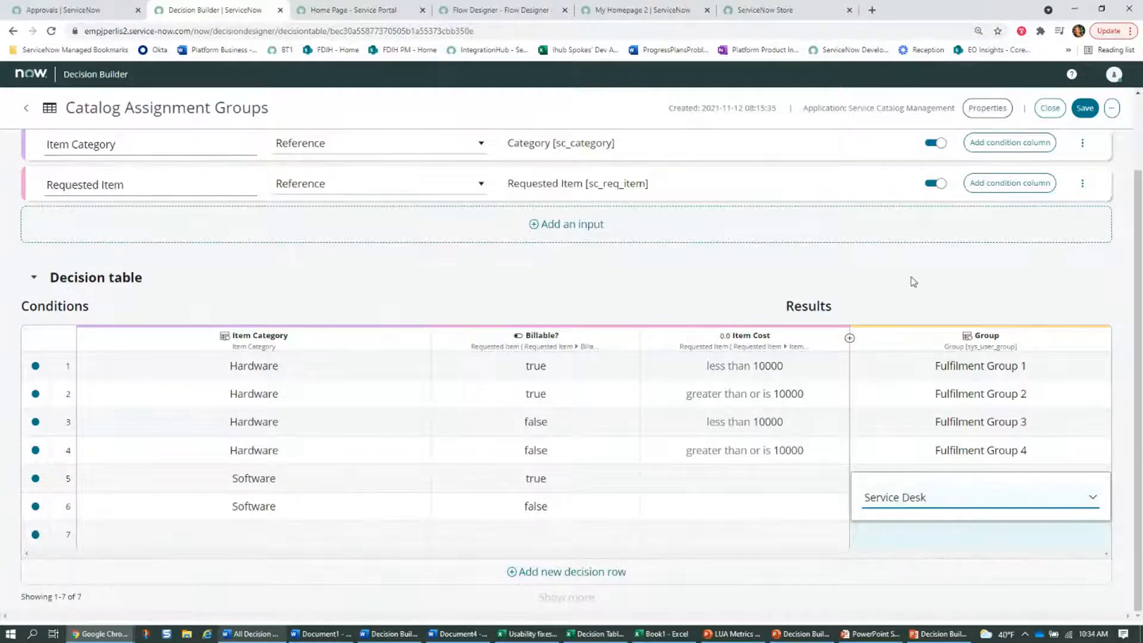
pyautogui.click(913, 281)
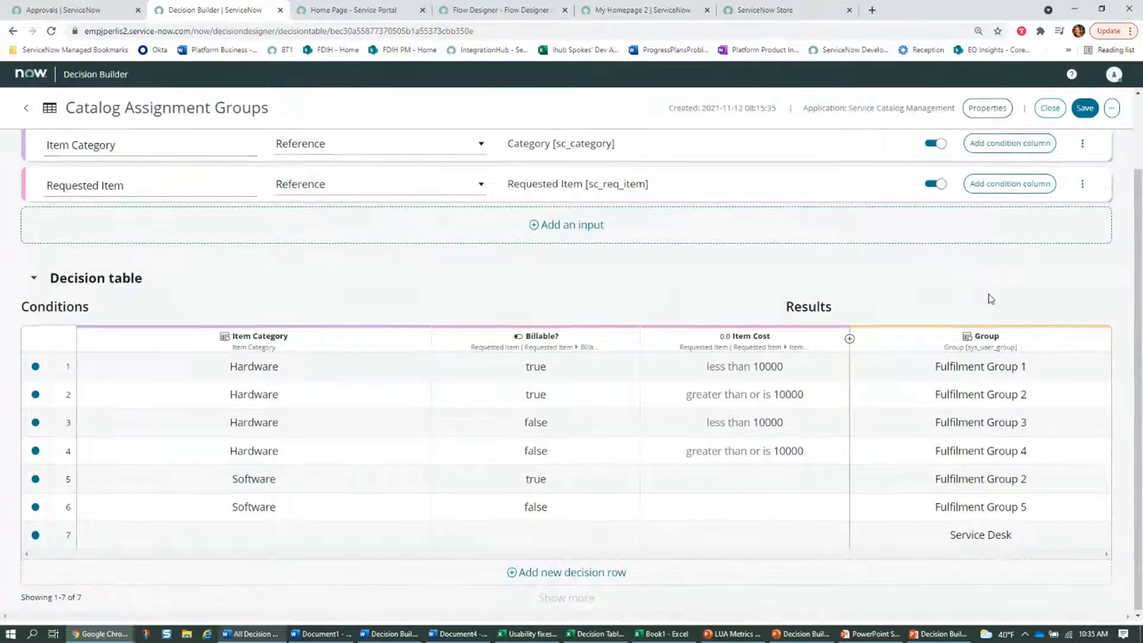
# Save the Catalog Assignment Groups decision table and review its inputs and decision rows
pyautogui.scroll(2, 991, 298)
pyautogui.click(1084, 108)
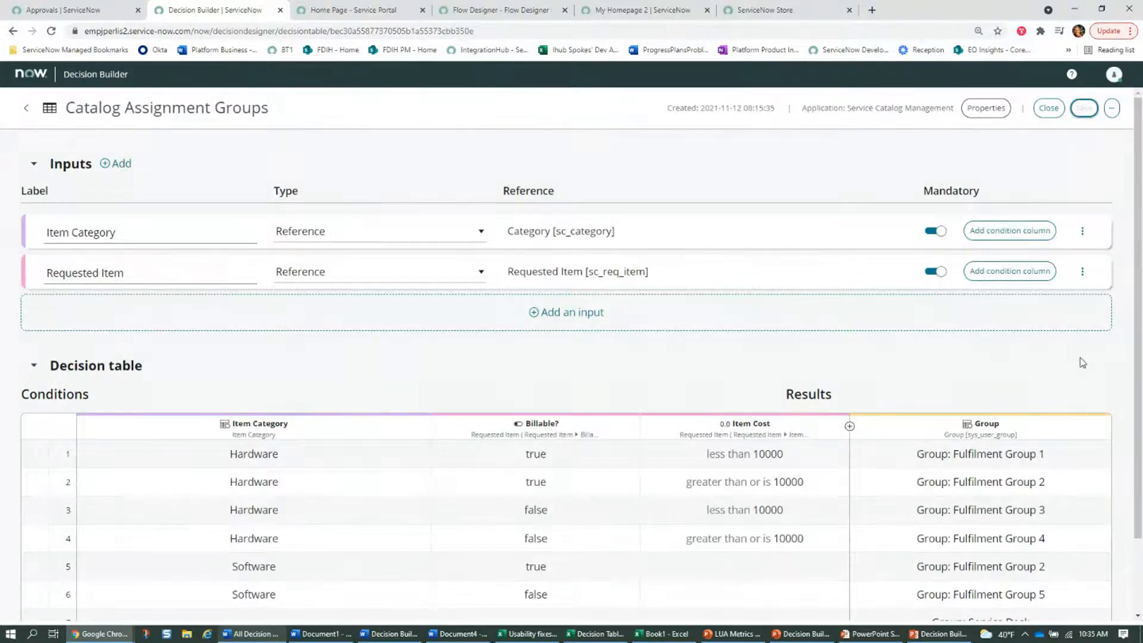
pyautogui.scroll(-2, 1079, 357)
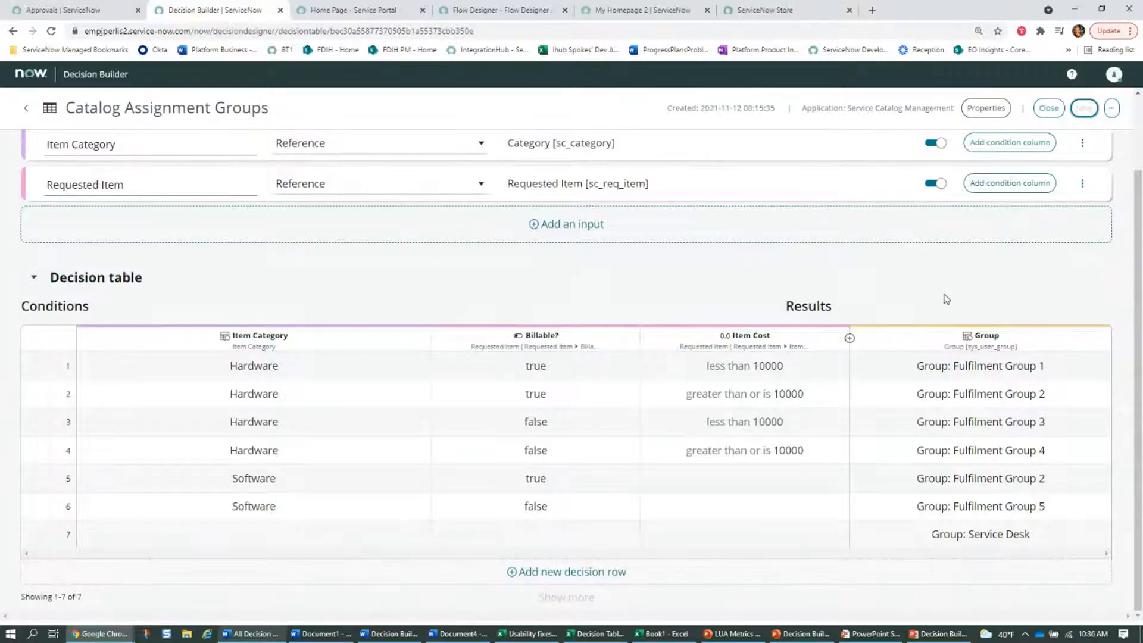
pyautogui.scroll(2, 941, 290)
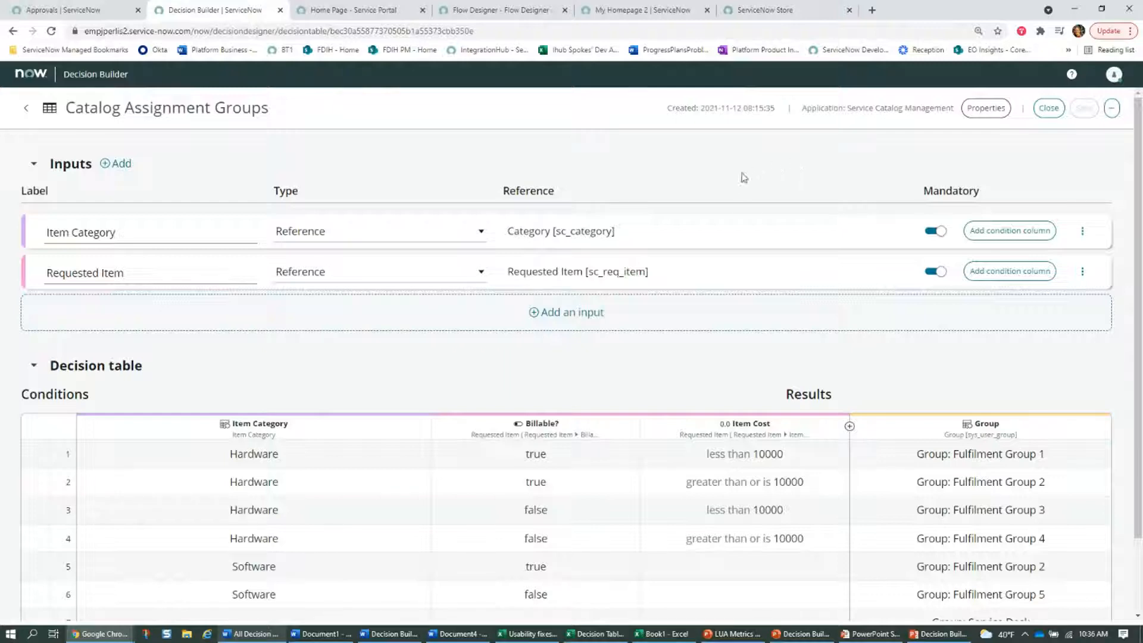
pyautogui.scroll(-1, 741, 188)
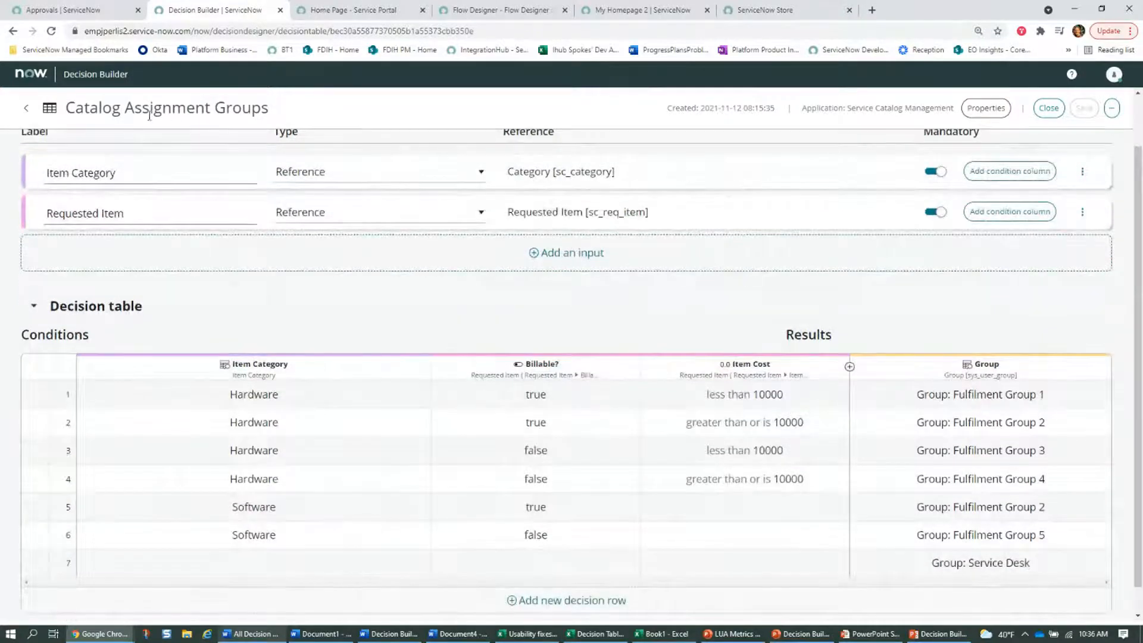
# Switch to Flow Designer and open the Catalog Assignment - CT - with decision table flow
pyautogui.click(510, 10)
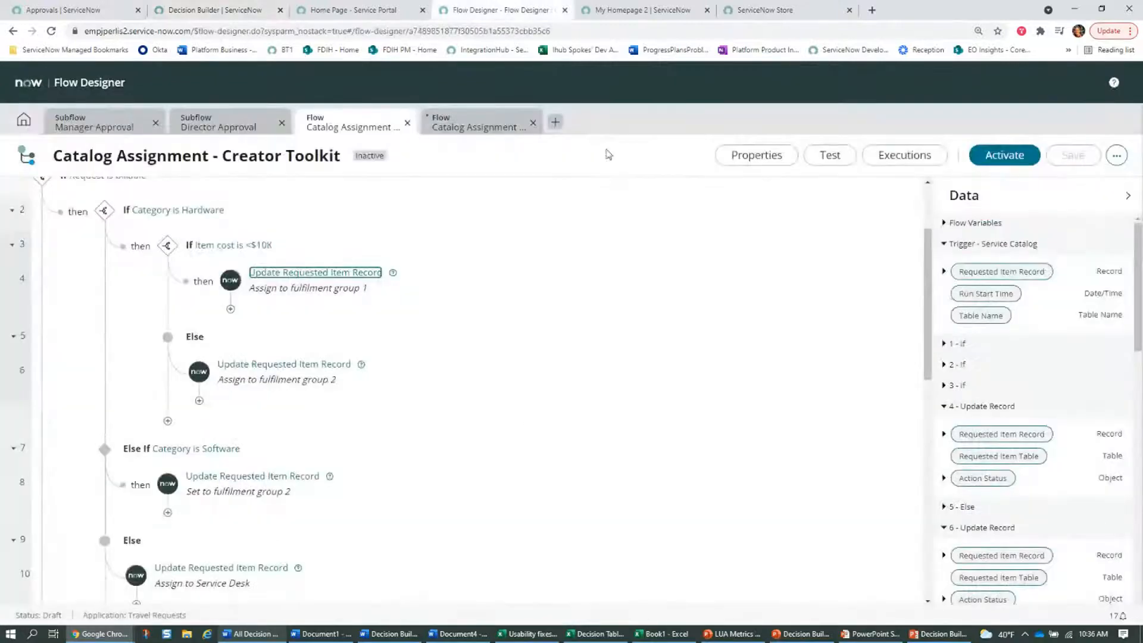
pyautogui.scroll(2, 516, 220)
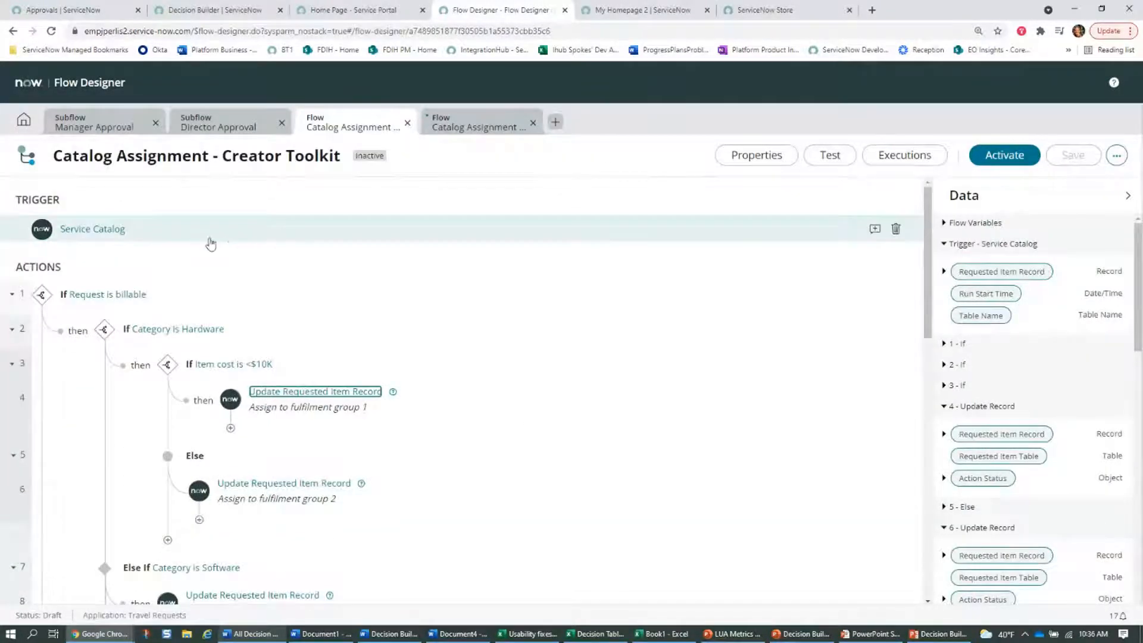
pyautogui.click(490, 167)
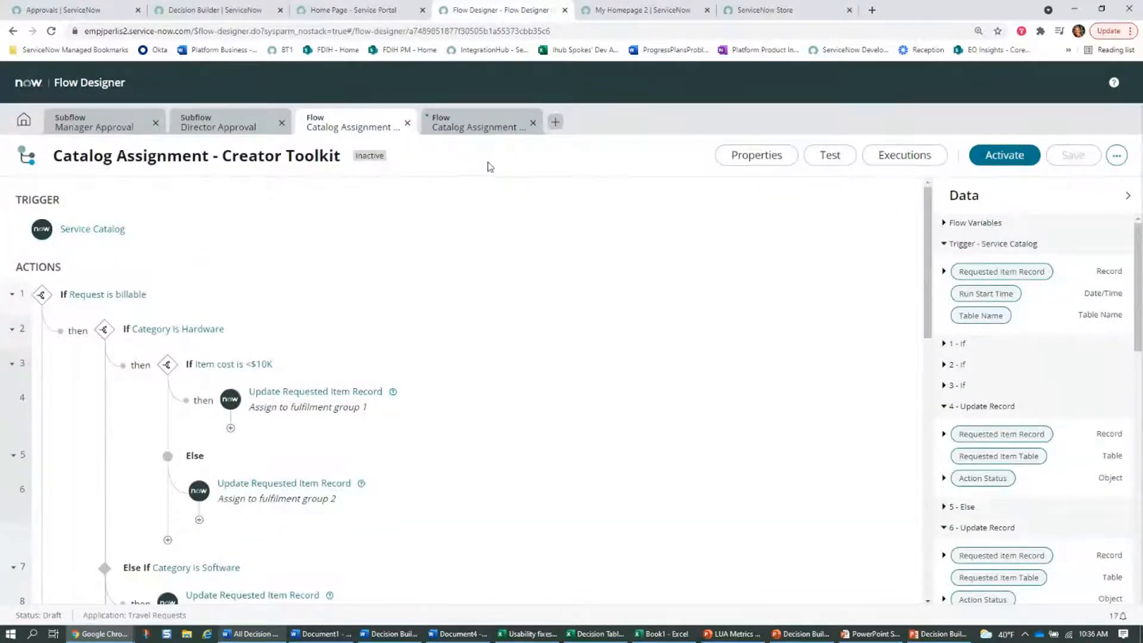
pyautogui.click(458, 130)
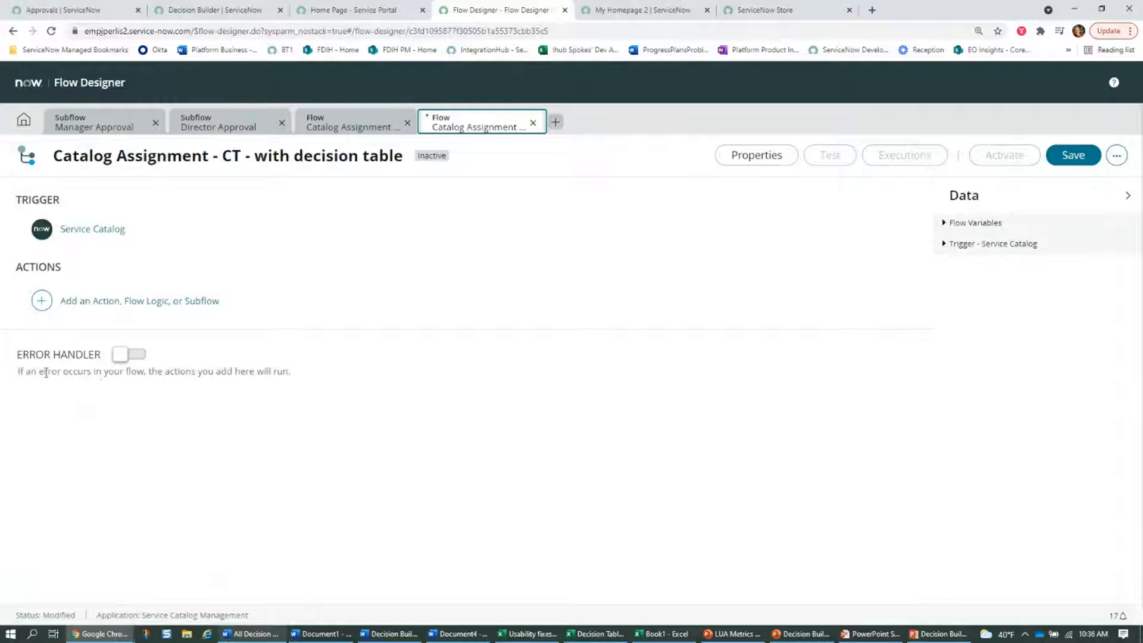
# Add a Make a decision flow logic action labelled Determine Assignment Group to the flow
pyautogui.click(42, 301)
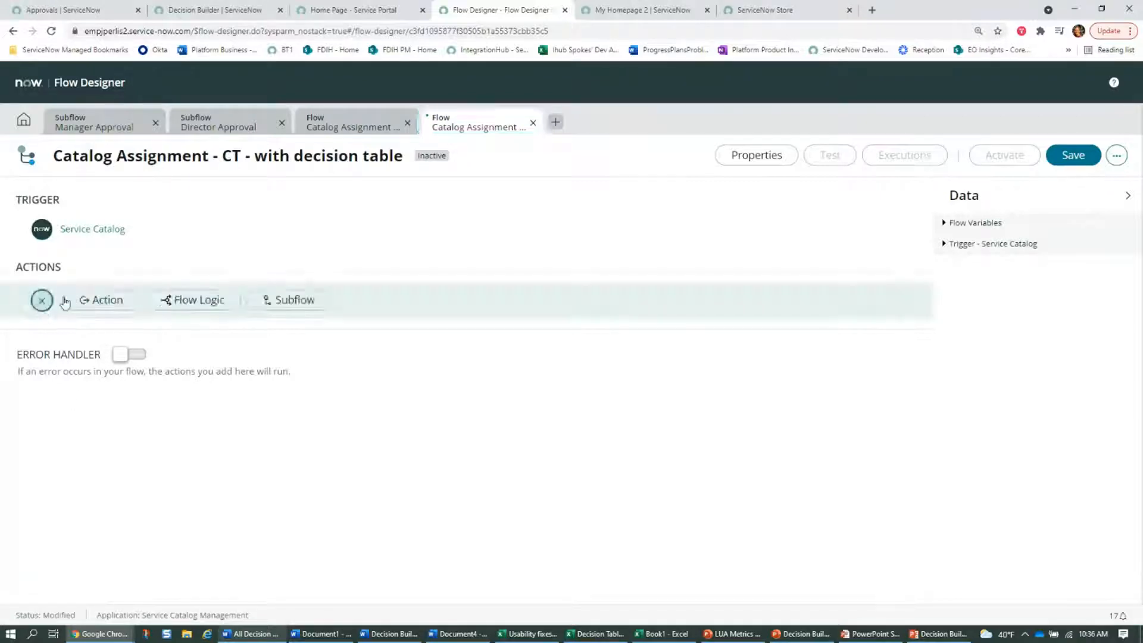
pyautogui.click(223, 305)
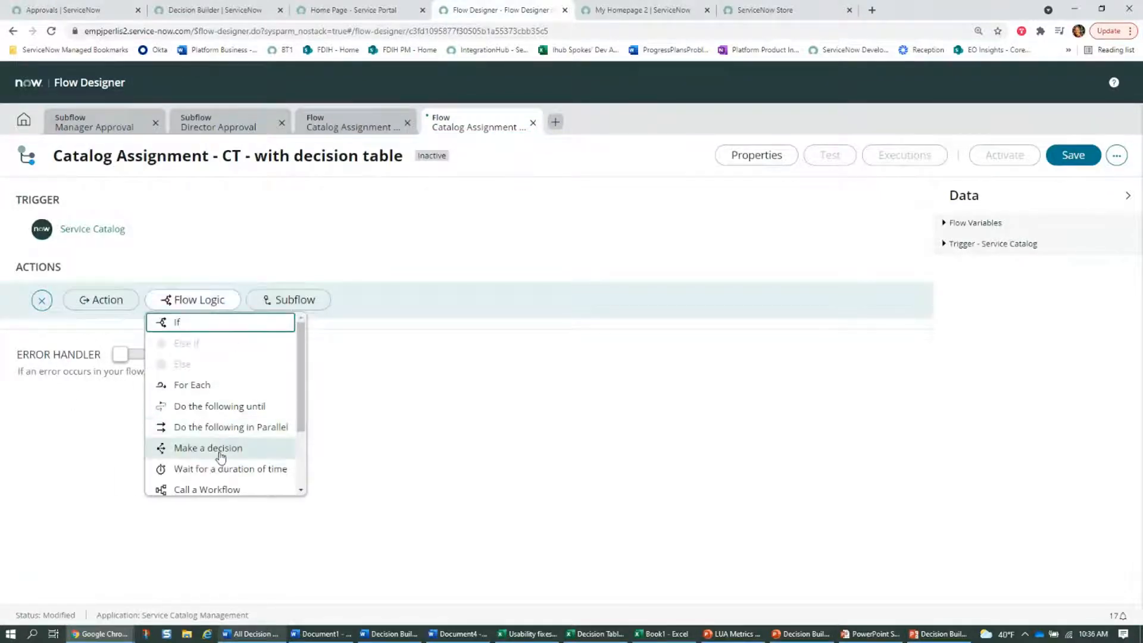
pyautogui.click(218, 451)
pyautogui.click(262, 332)
pyautogui.write('Determi')
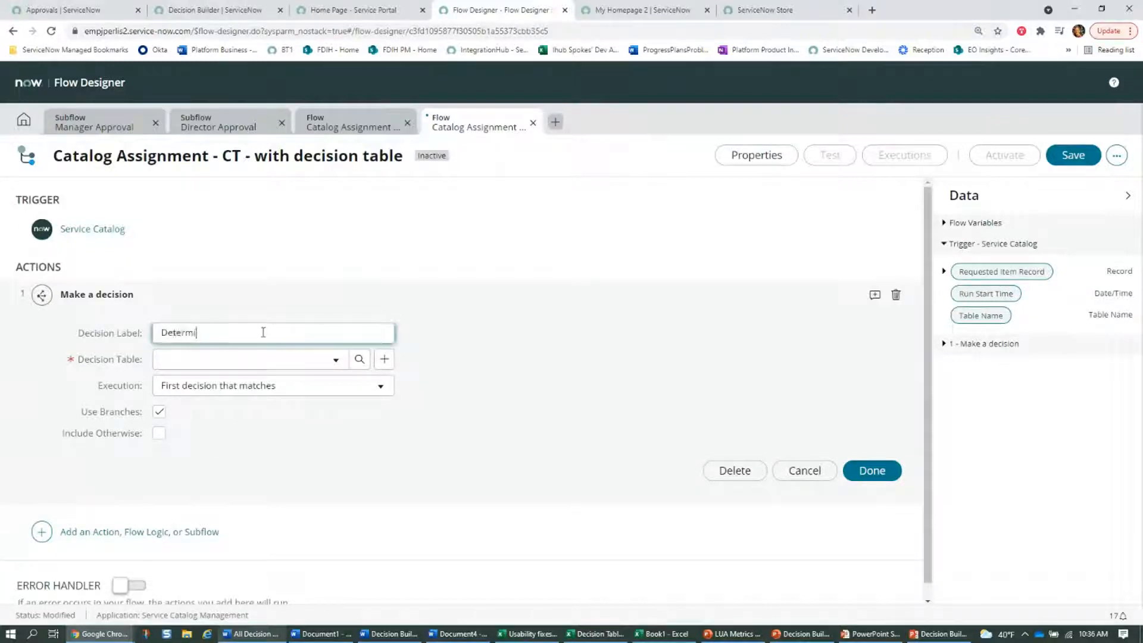
pyautogui.write('ne Assignment Group')
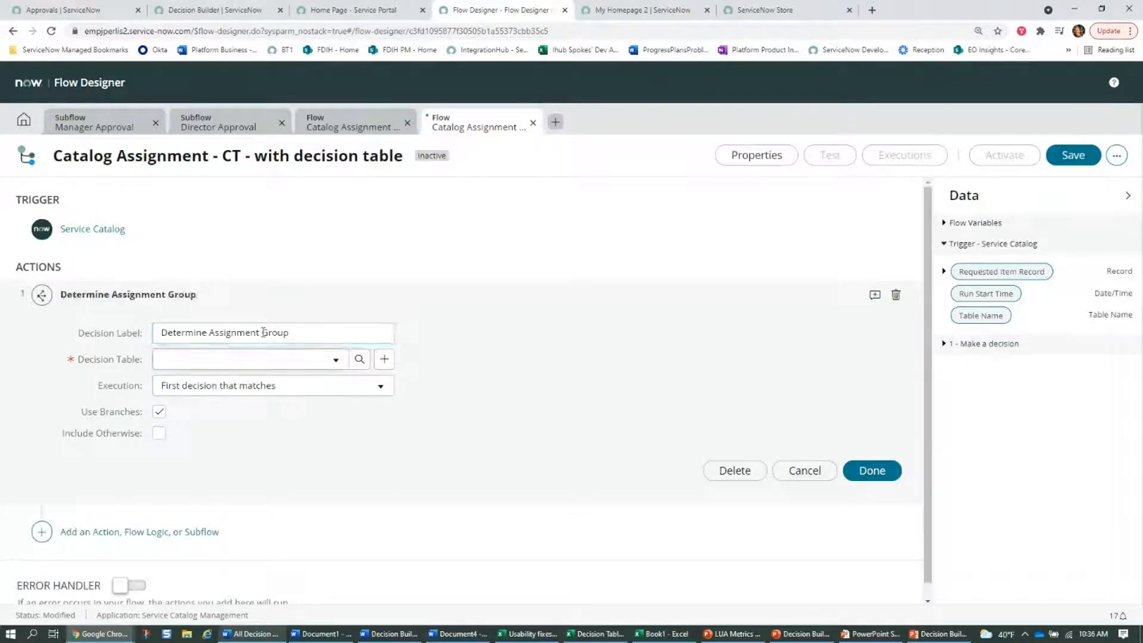
# Set the Determine Assignment Group action's decision table to Catalog Assignment Groups
pyautogui.click(216, 7)
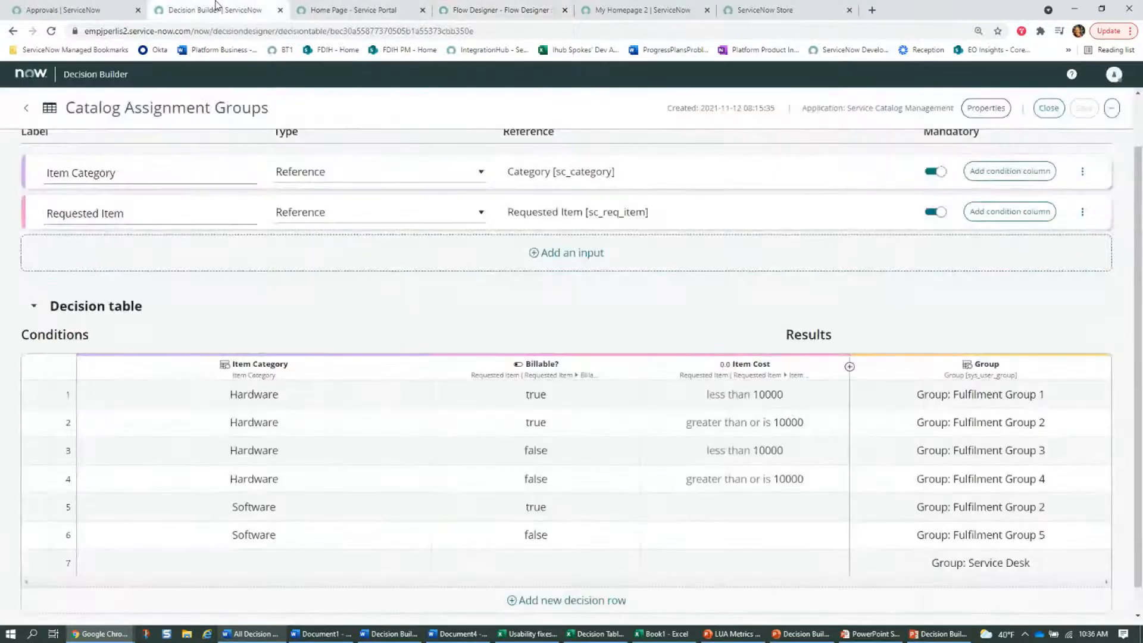
pyautogui.click(500, 10)
pyautogui.click(305, 360)
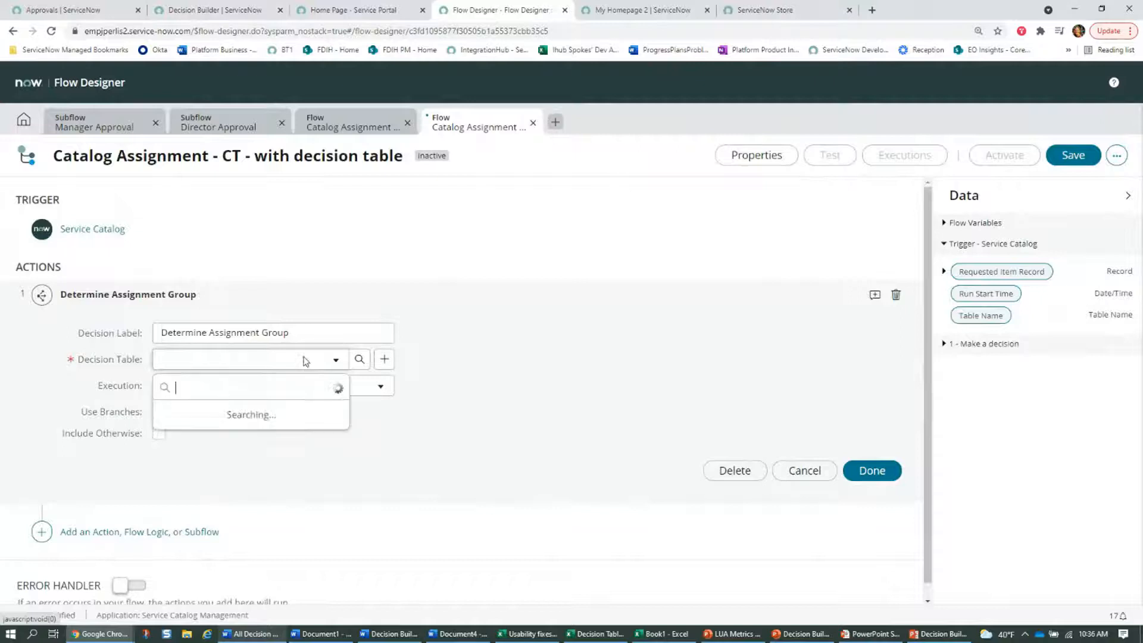
pyautogui.write('cata')
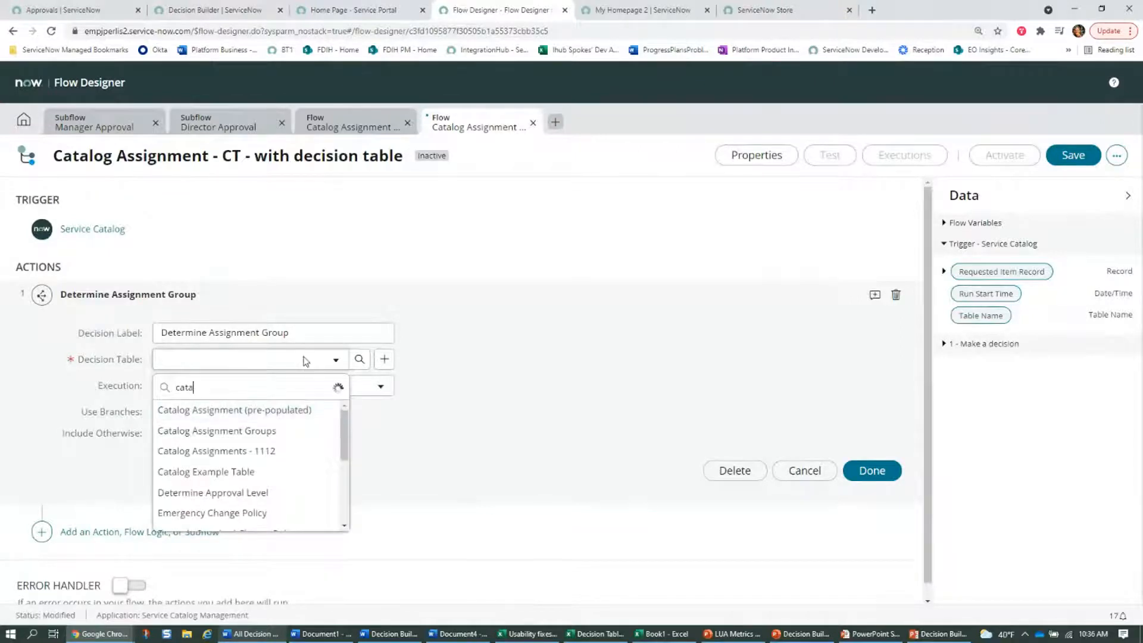
pyautogui.click(271, 431)
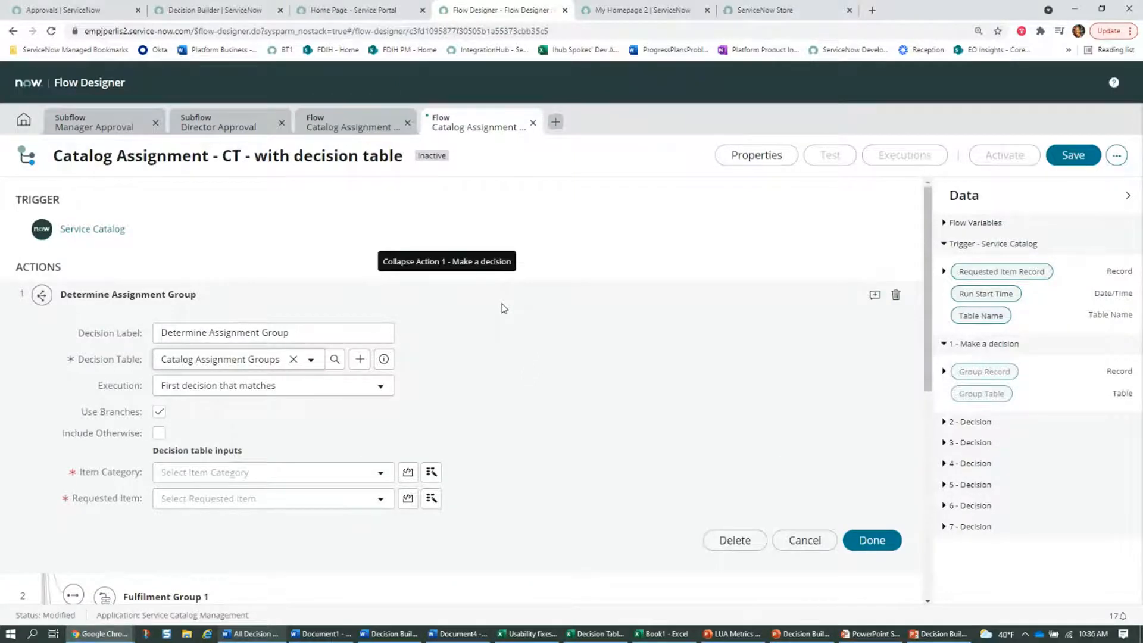
# Review the generated decision branches, then disable Use Branches for the Determine Assignment Group action and delete the branch blocks
pyautogui.scroll(-1, 506, 312)
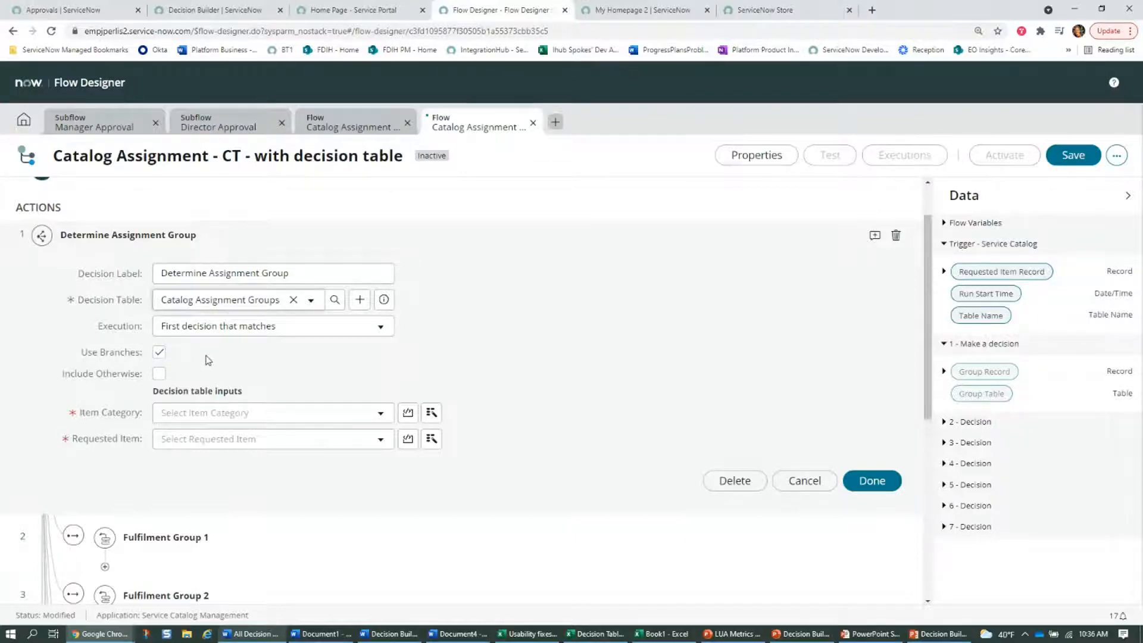
pyautogui.scroll(-3, 500, 353)
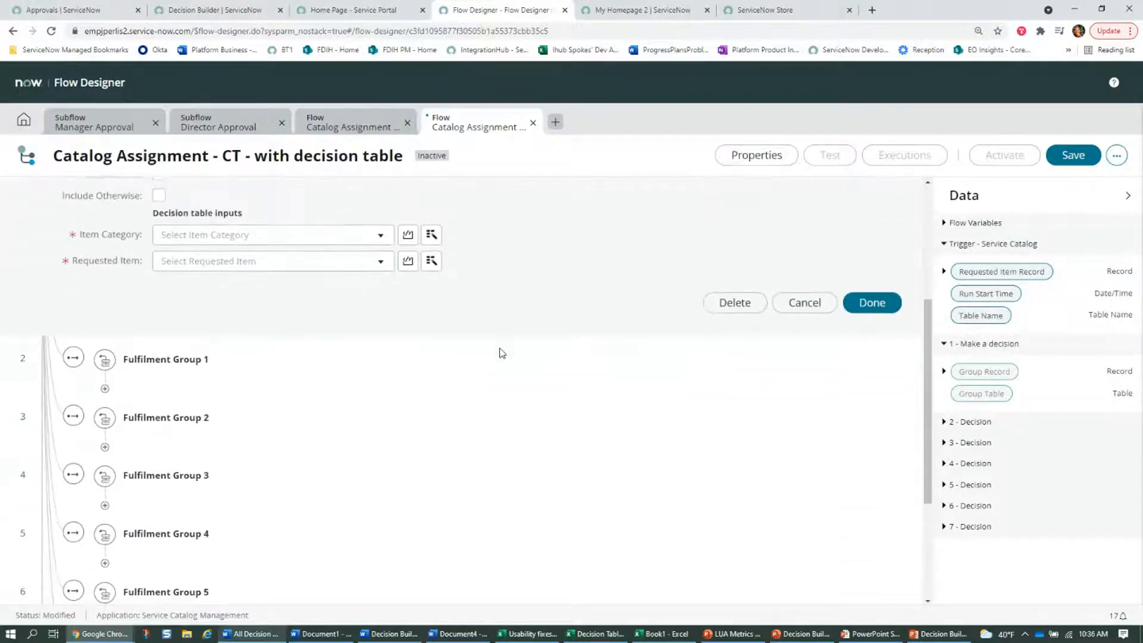
pyautogui.scroll(-1, 321, 377)
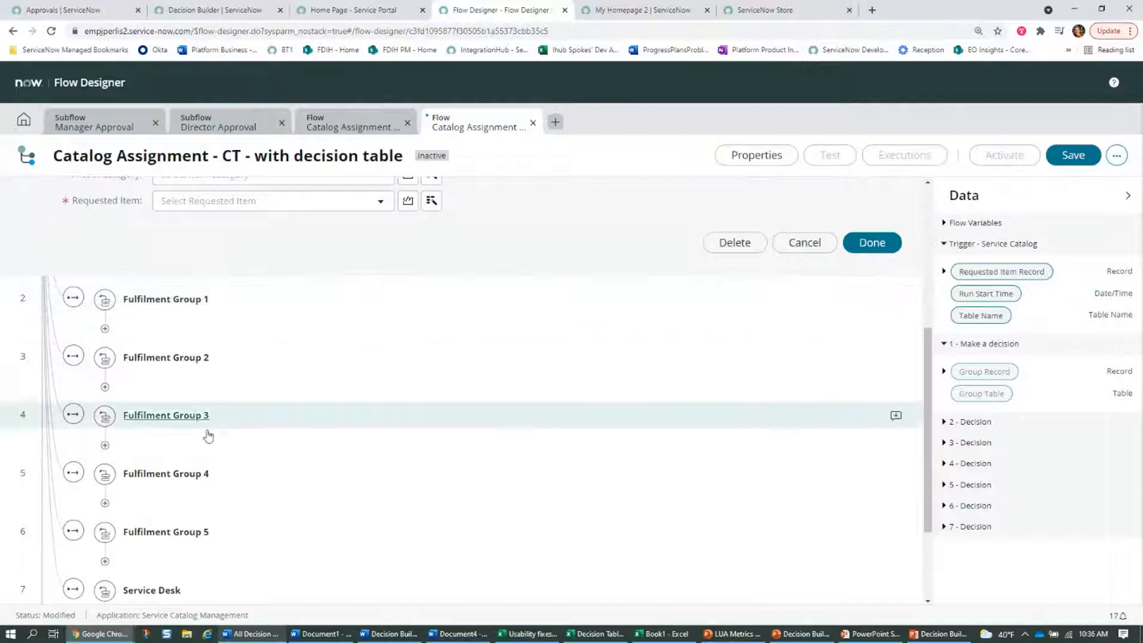
pyautogui.scroll(-1, 391, 462)
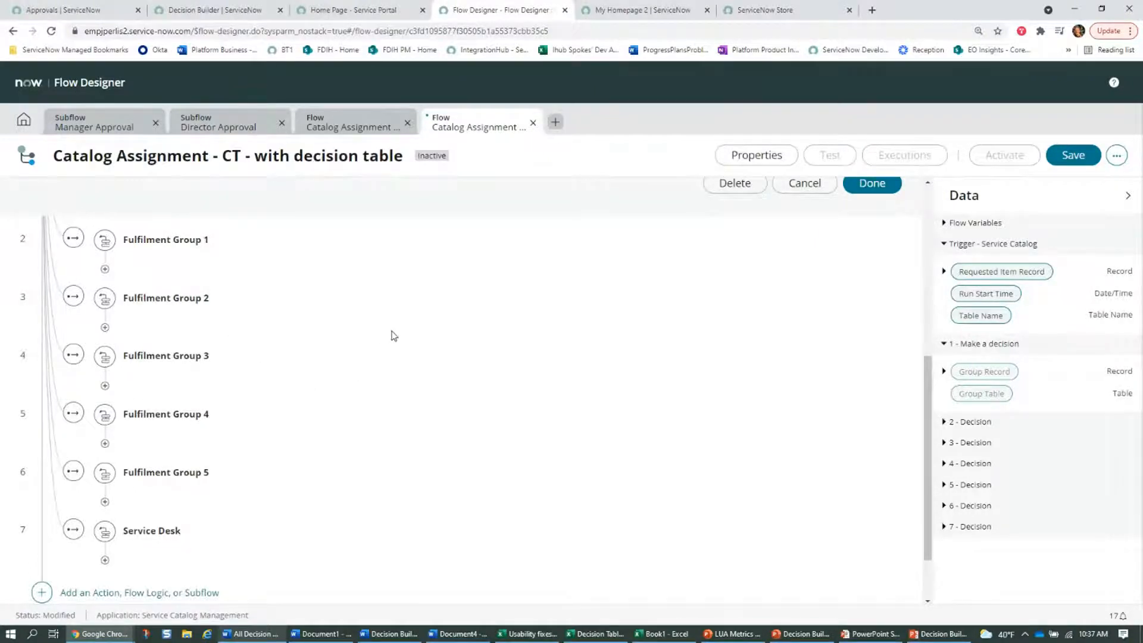
pyautogui.scroll(5, 391, 335)
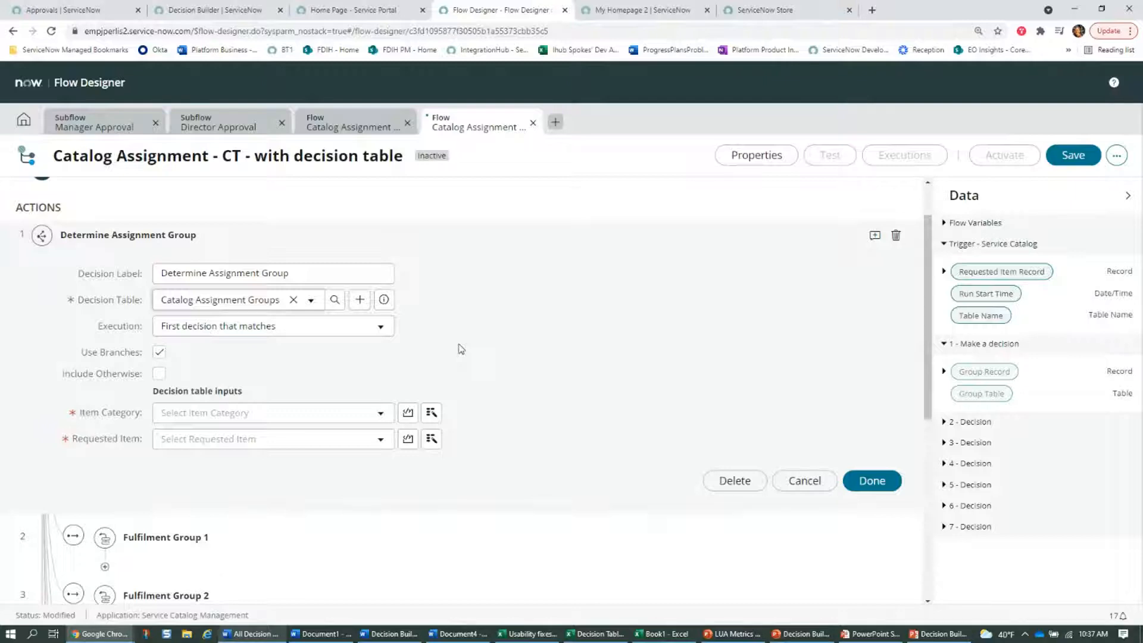
pyautogui.click(159, 352)
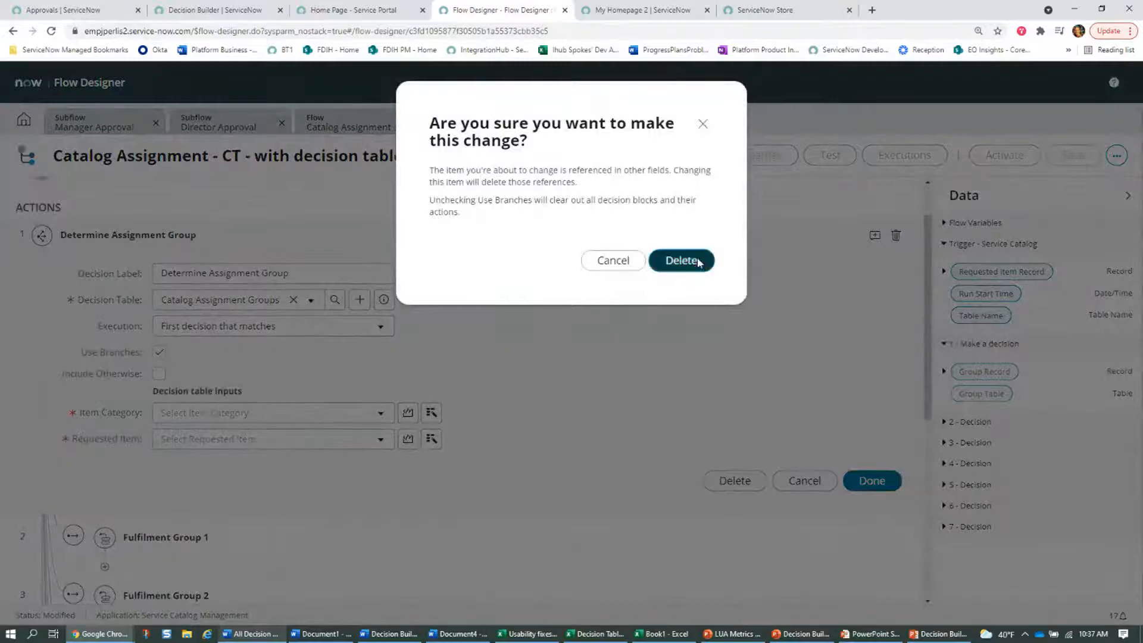
pyautogui.click(682, 261)
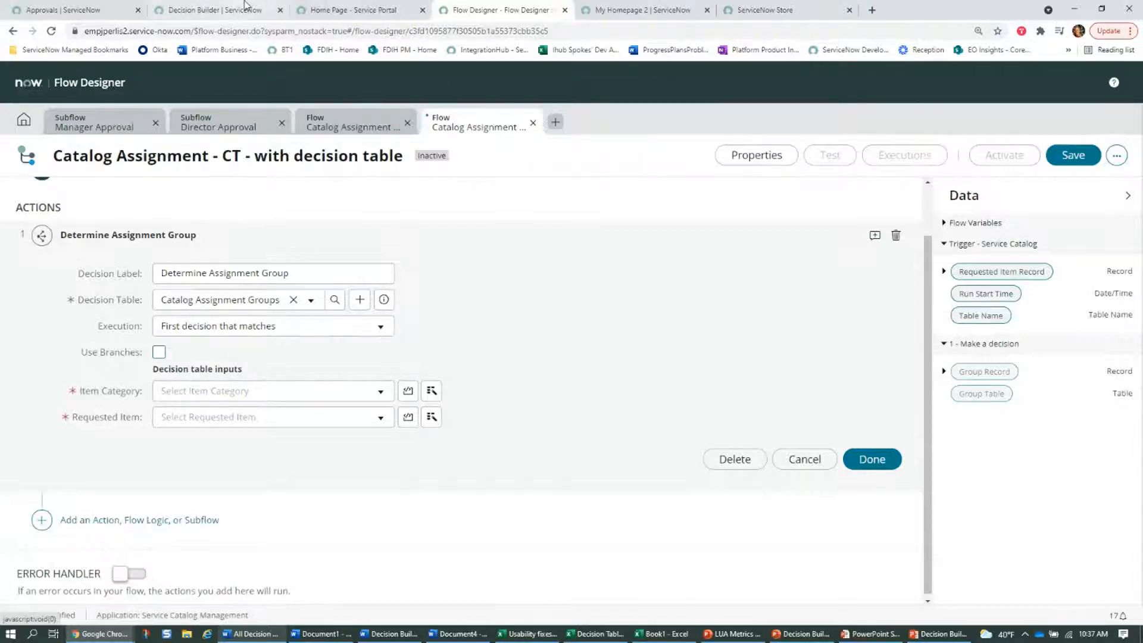
# Review the Group results of the Catalog Assignment Groups table in Decision Builder, then the execution options of the flow's Determine Assignment Group action
pyautogui.click(214, 9)
pyautogui.scroll(-1, 277, 381)
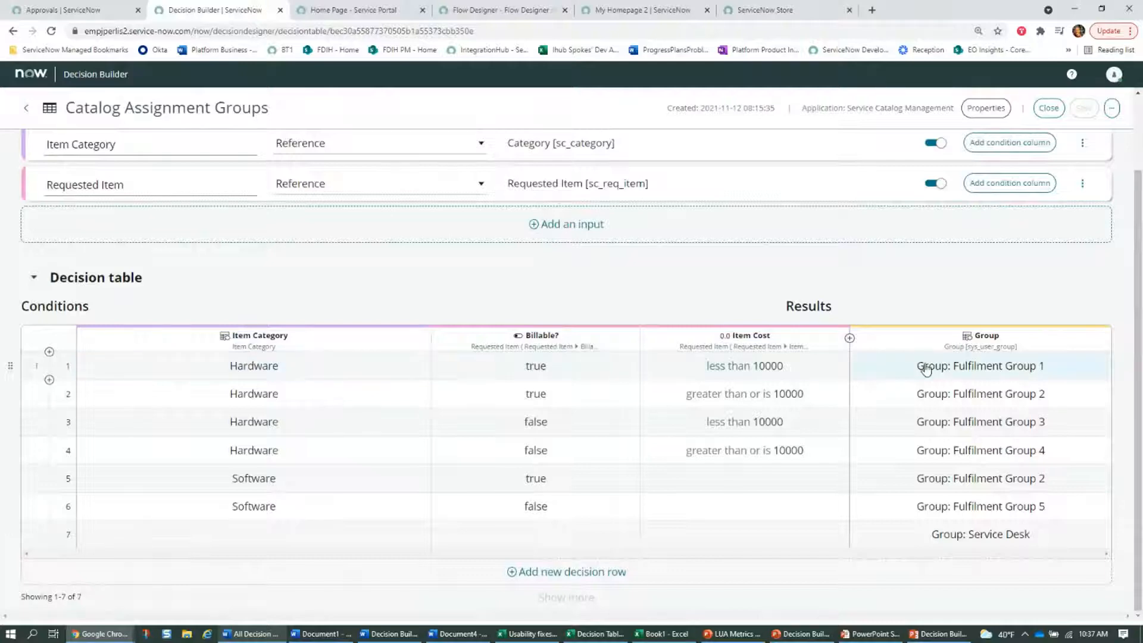
pyautogui.click(479, 14)
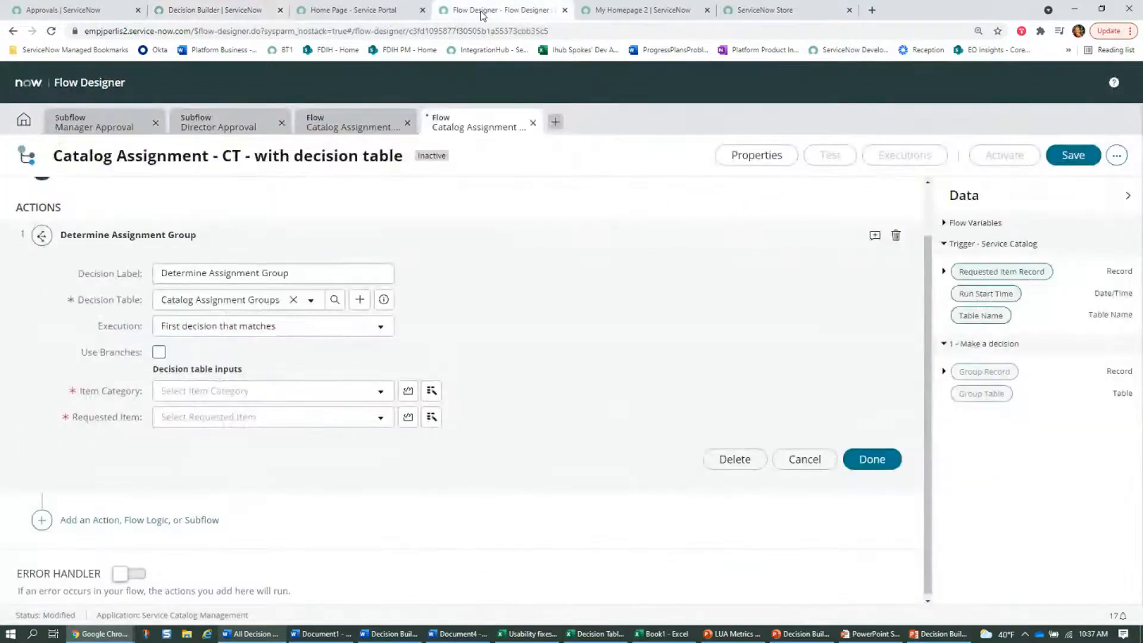
pyautogui.click(380, 327)
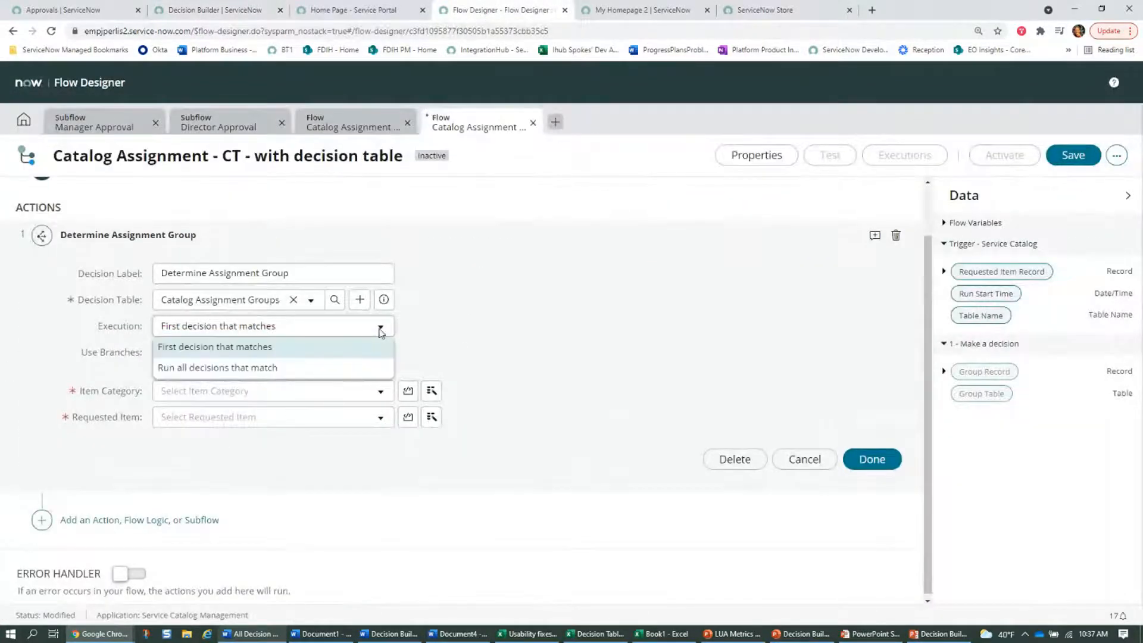
pyautogui.click(380, 328)
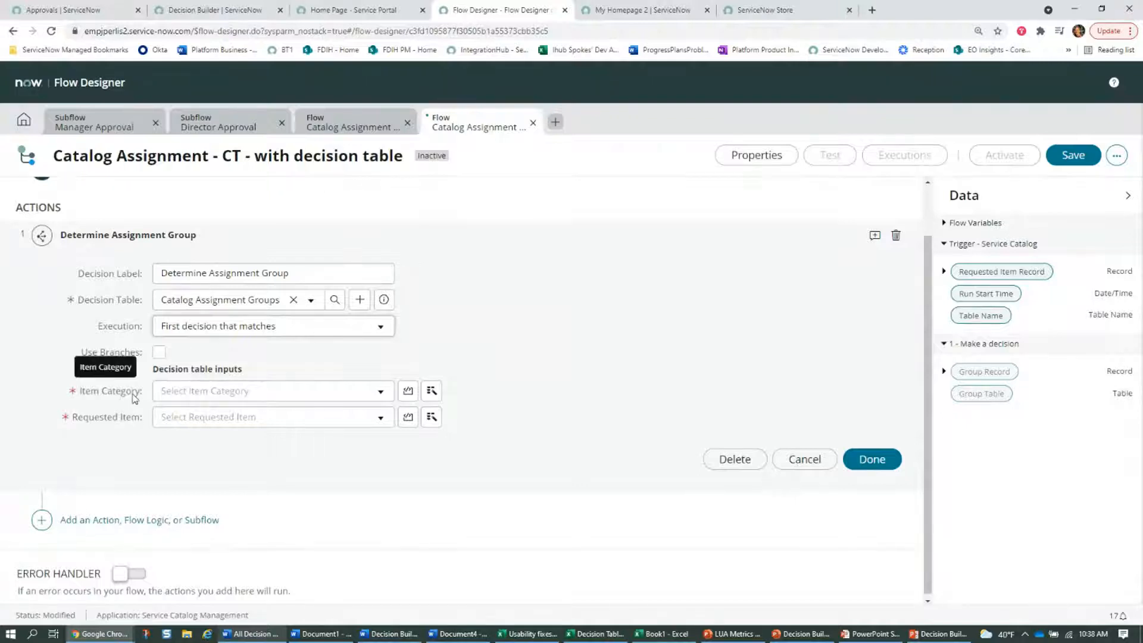
# Map the Item Category decision input to the trigger's Requested Item Record > Item > Category value
pyautogui.click(431, 391)
pyautogui.click(475, 439)
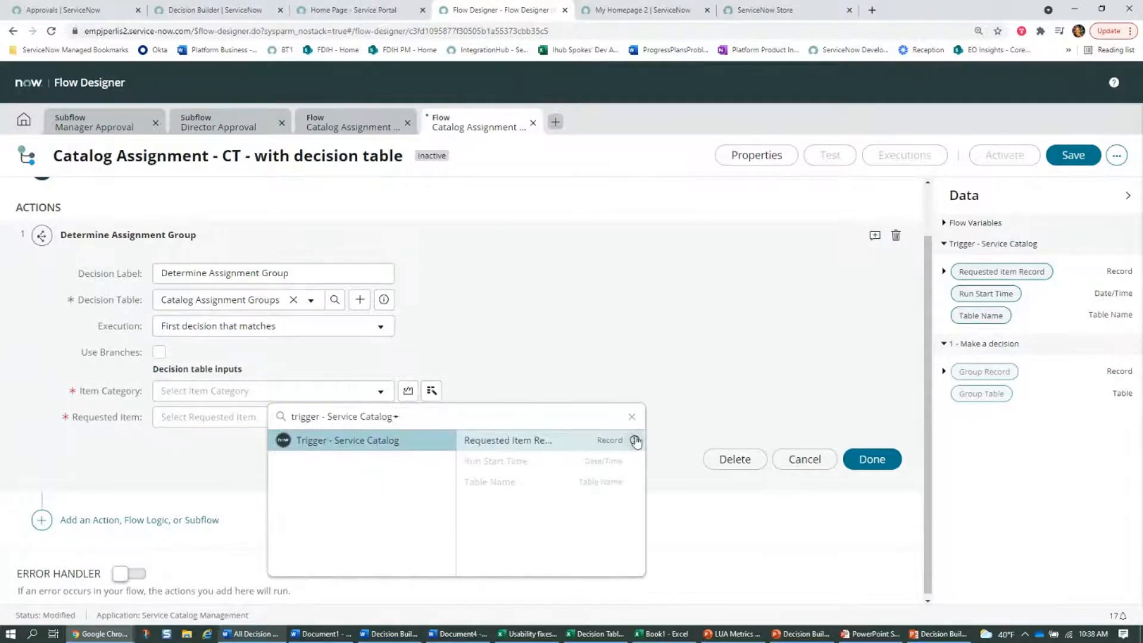
pyautogui.write('item')
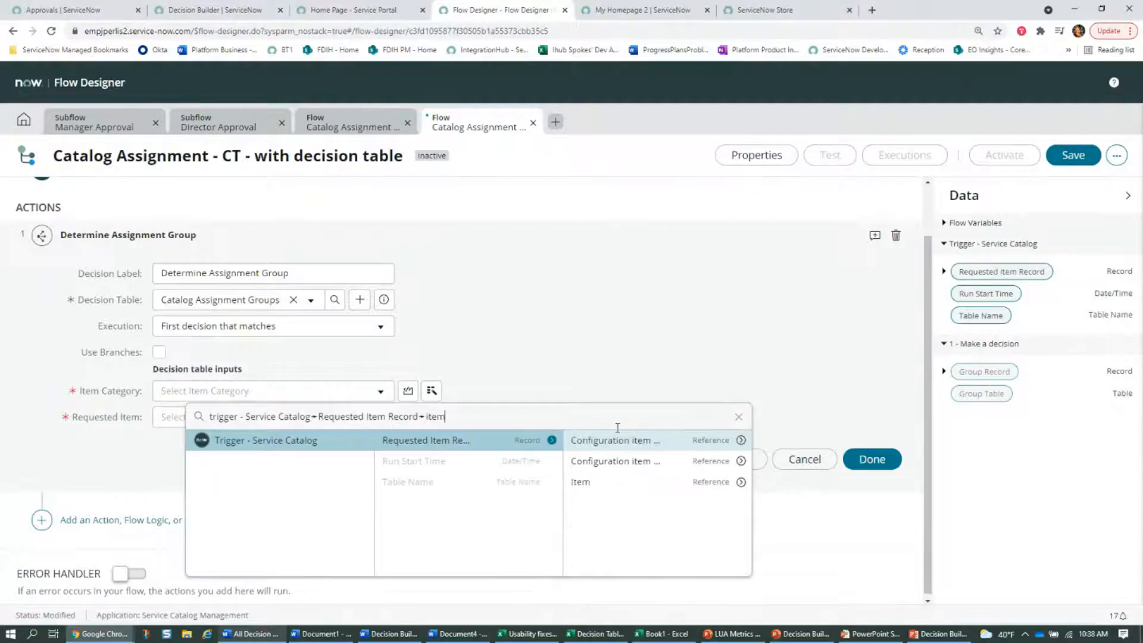
pyautogui.click(740, 482)
pyautogui.write('cat')
pyautogui.click(740, 482)
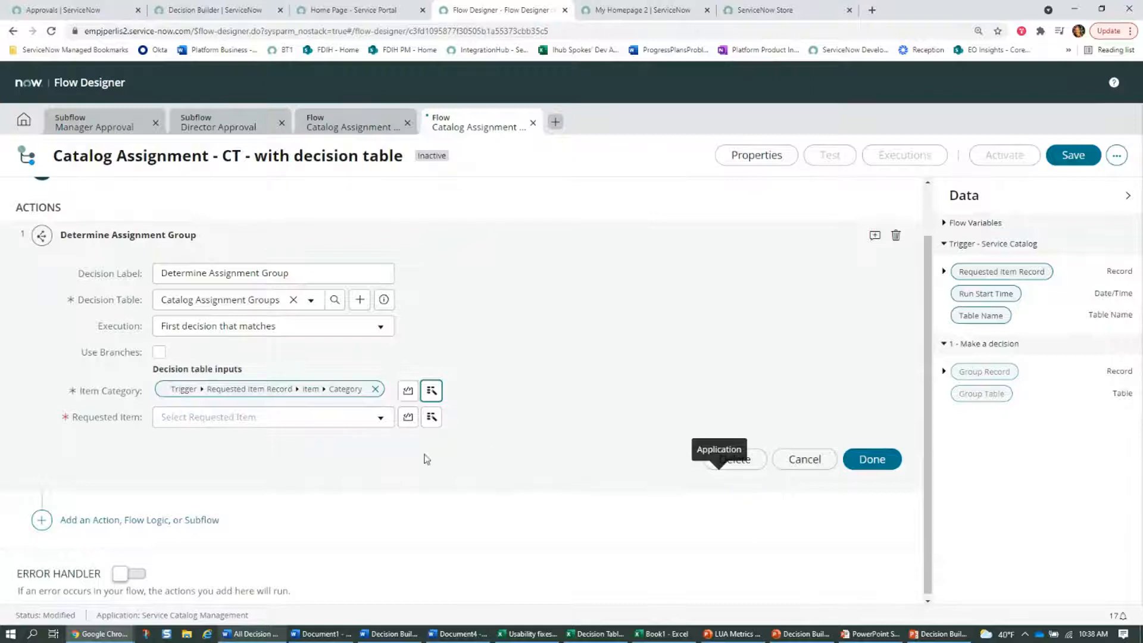
# Map the Requested Item decision input to the trigger's Requested Item Record and finish the Determine Assignment Group action
pyautogui.click(432, 418)
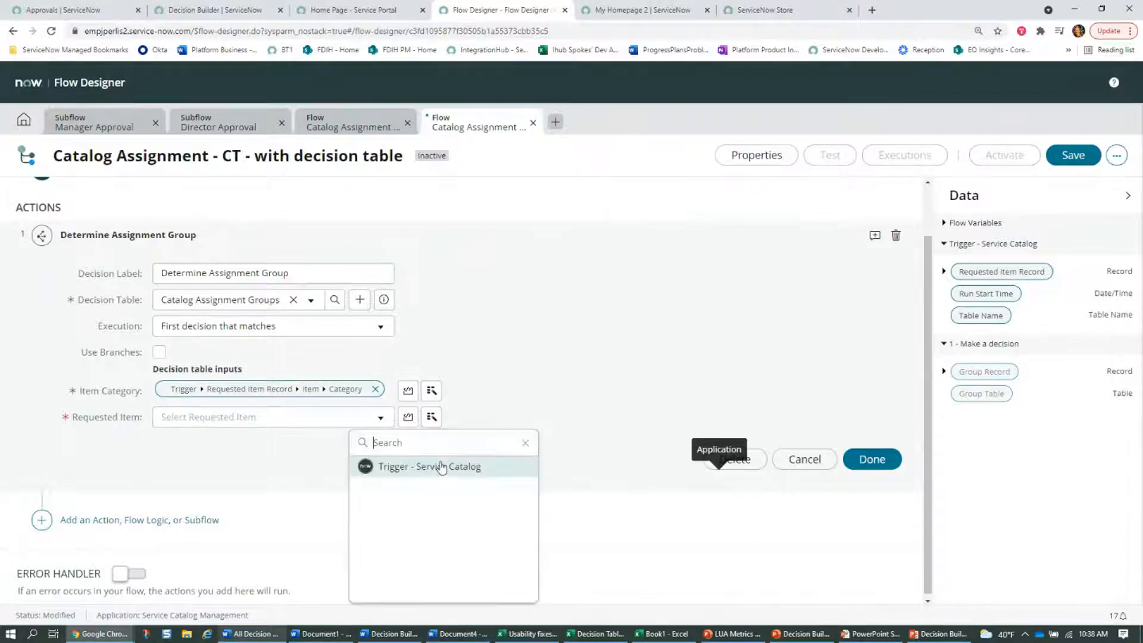
pyautogui.click(539, 470)
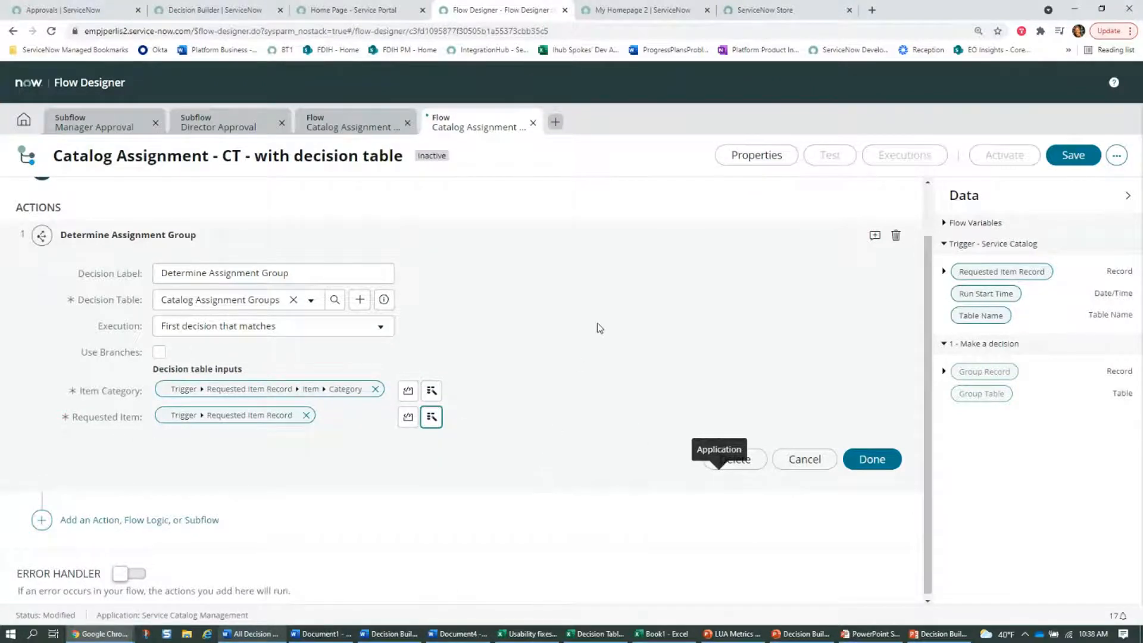
pyautogui.scroll(1, 597, 324)
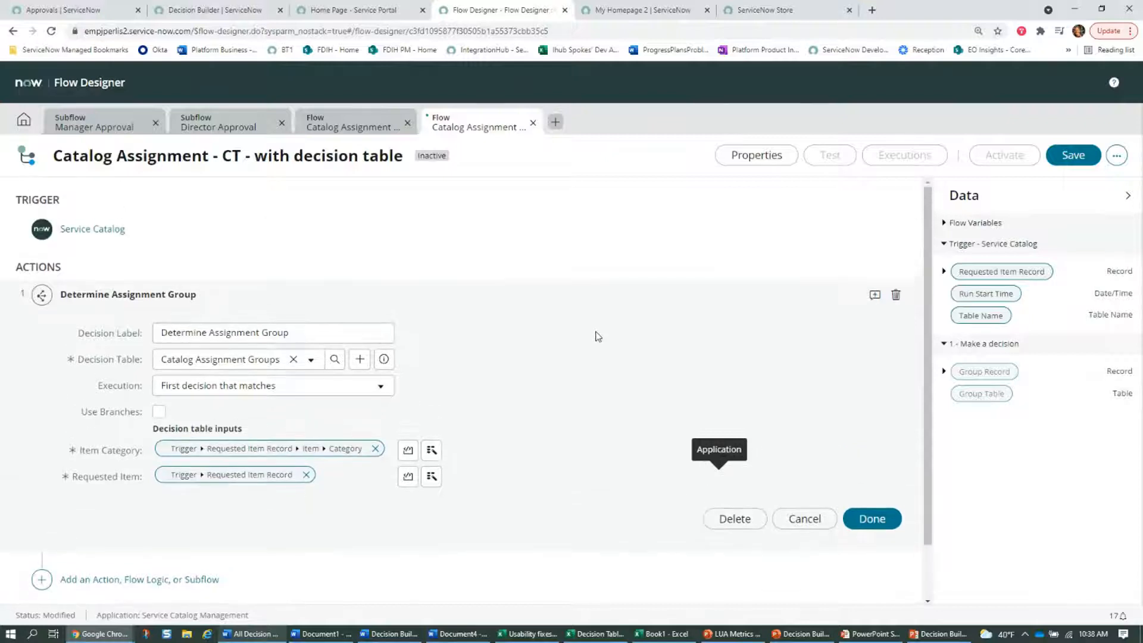
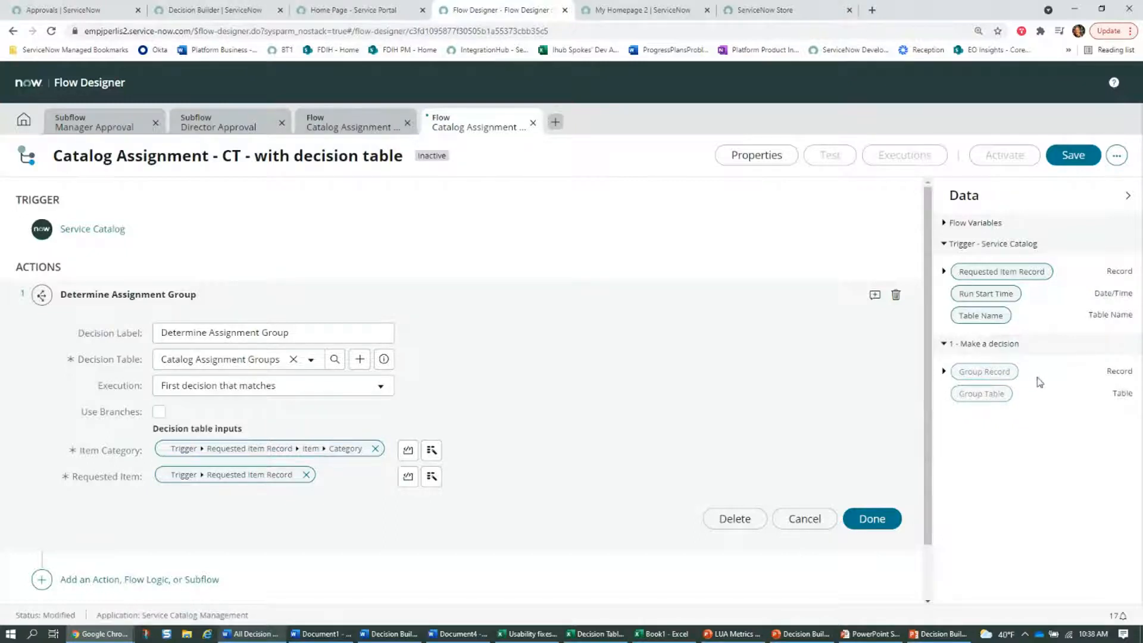
pyautogui.click(886, 523)
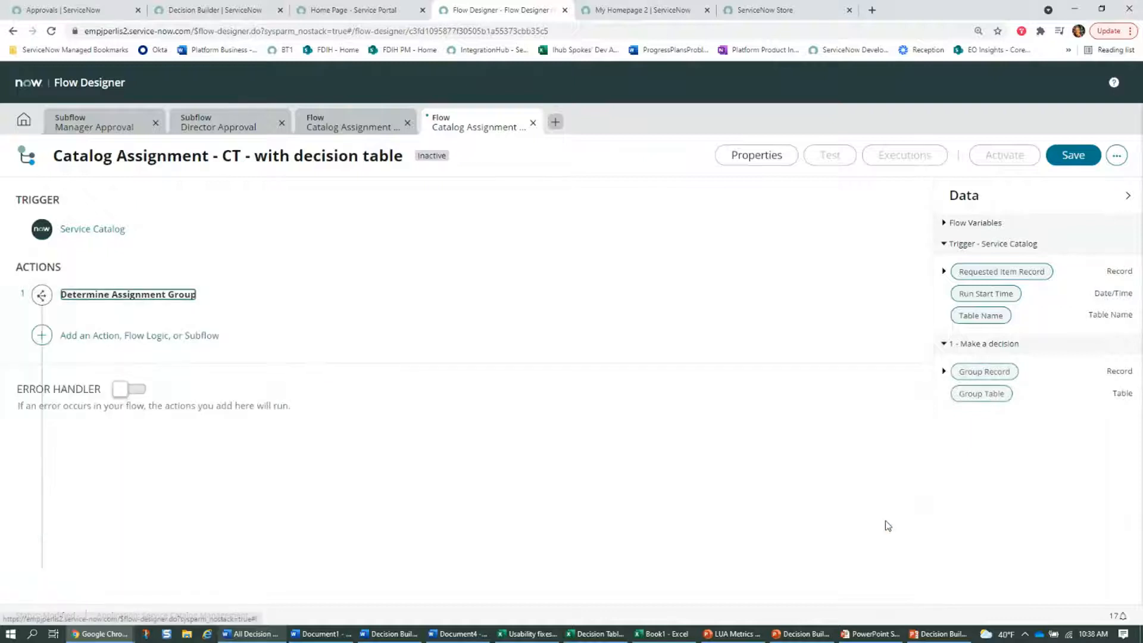
# Add an Update Record action after Determine Assignment Group, with the trigger's Requested Item Record as its record
pyautogui.click(40, 337)
pyautogui.click(74, 334)
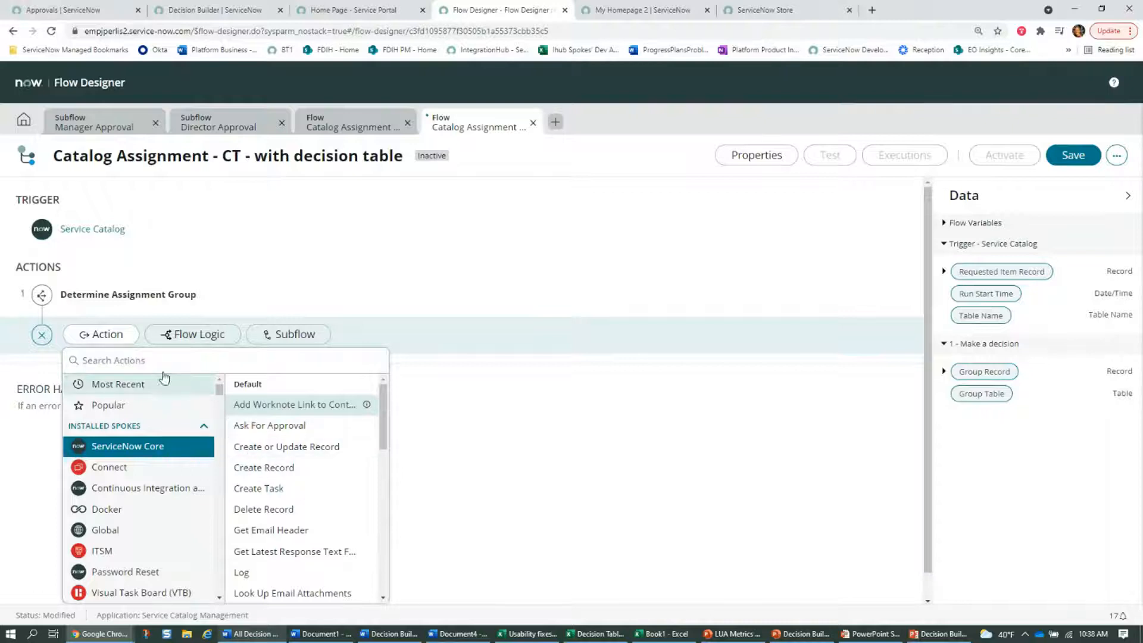
pyautogui.click(175, 361)
pyautogui.write('update')
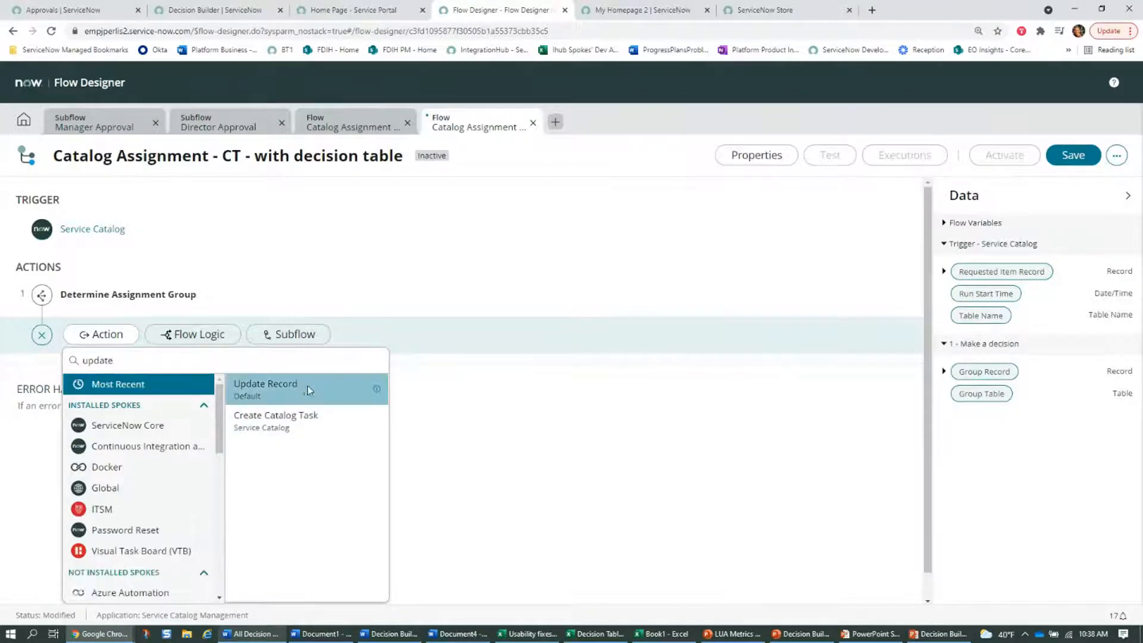
pyautogui.click(309, 391)
pyautogui.moveTo(1002, 272); pyautogui.dragTo(278, 401)
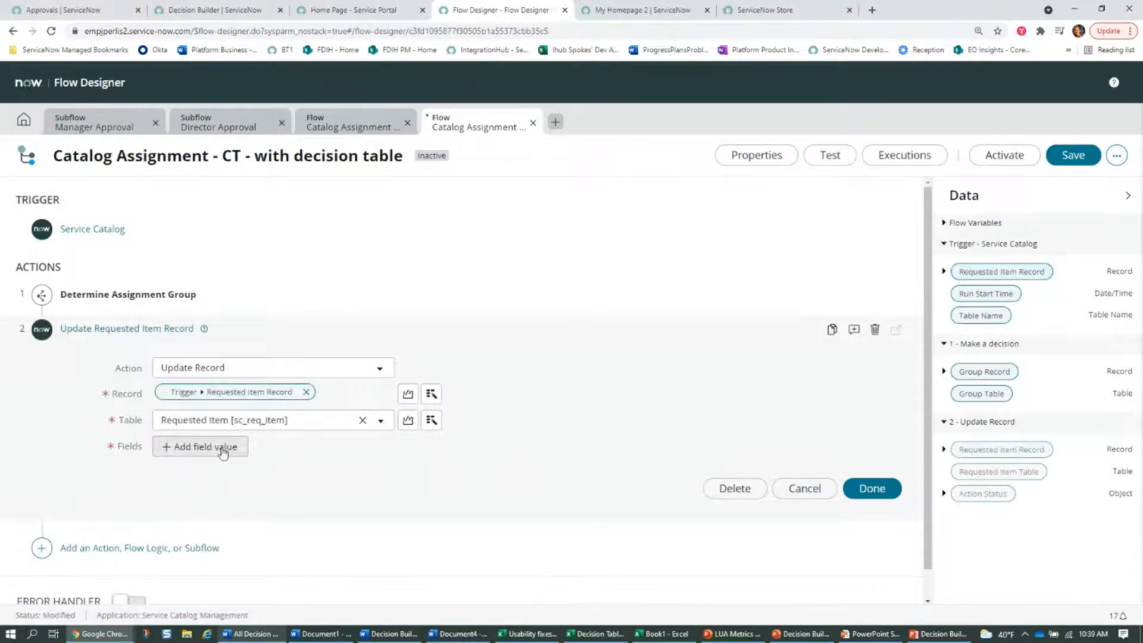
# Set the update action's Assignment group field to the Group Record from the Make a decision step and finish the action
pyautogui.click(202, 448)
pyautogui.click(191, 448)
pyautogui.write('assign')
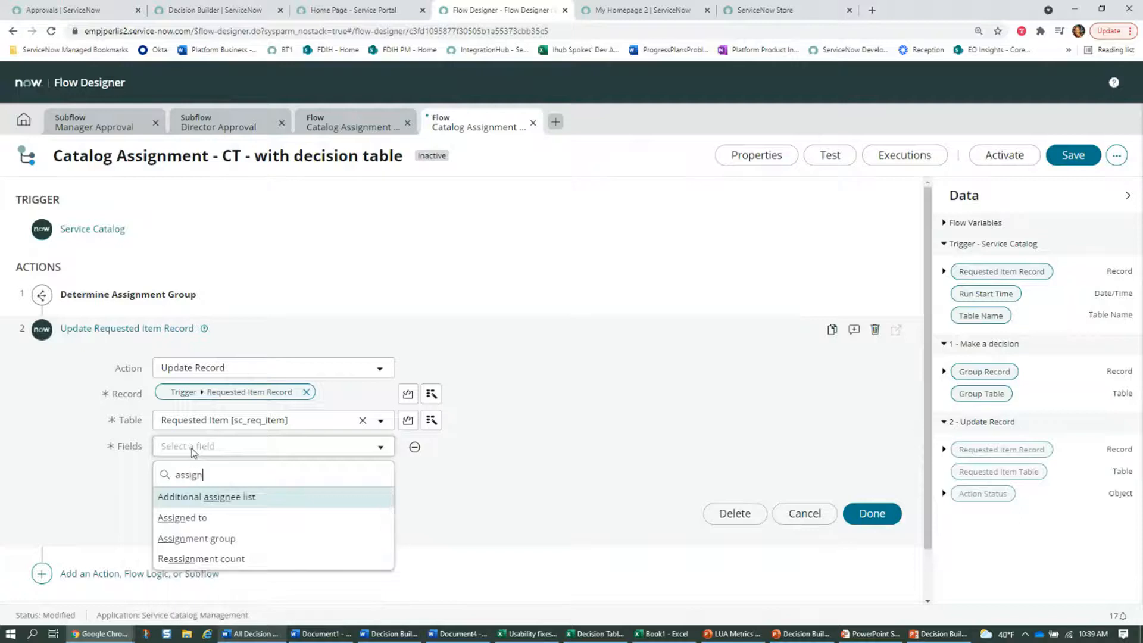
pyautogui.click(254, 539)
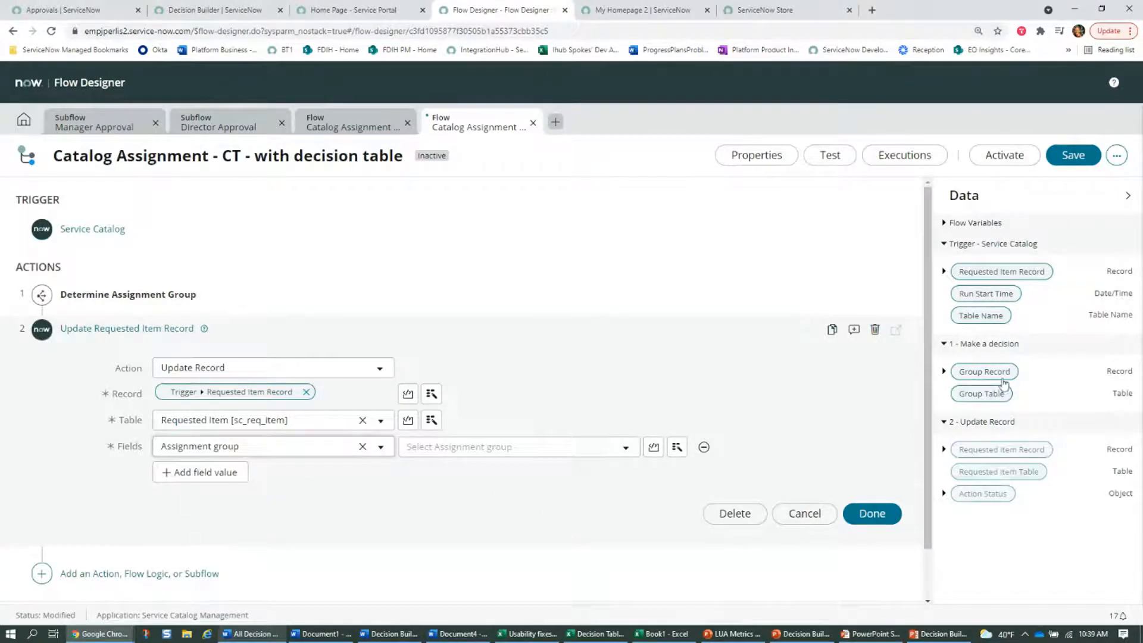
pyautogui.moveTo(997, 379); pyautogui.dragTo(502, 469)
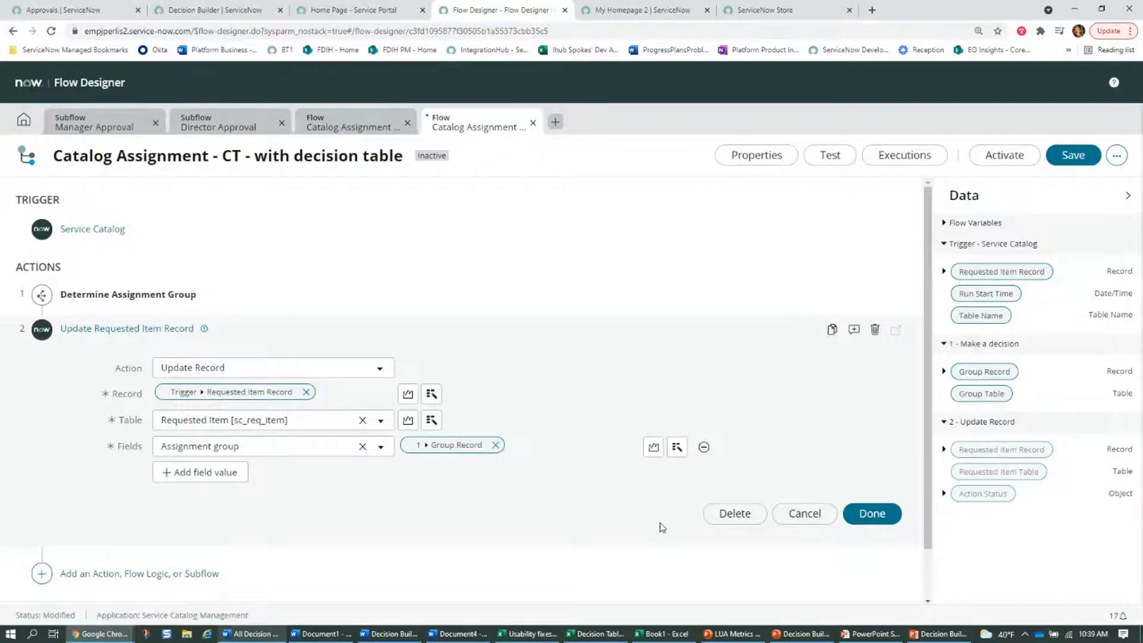
pyautogui.click(872, 515)
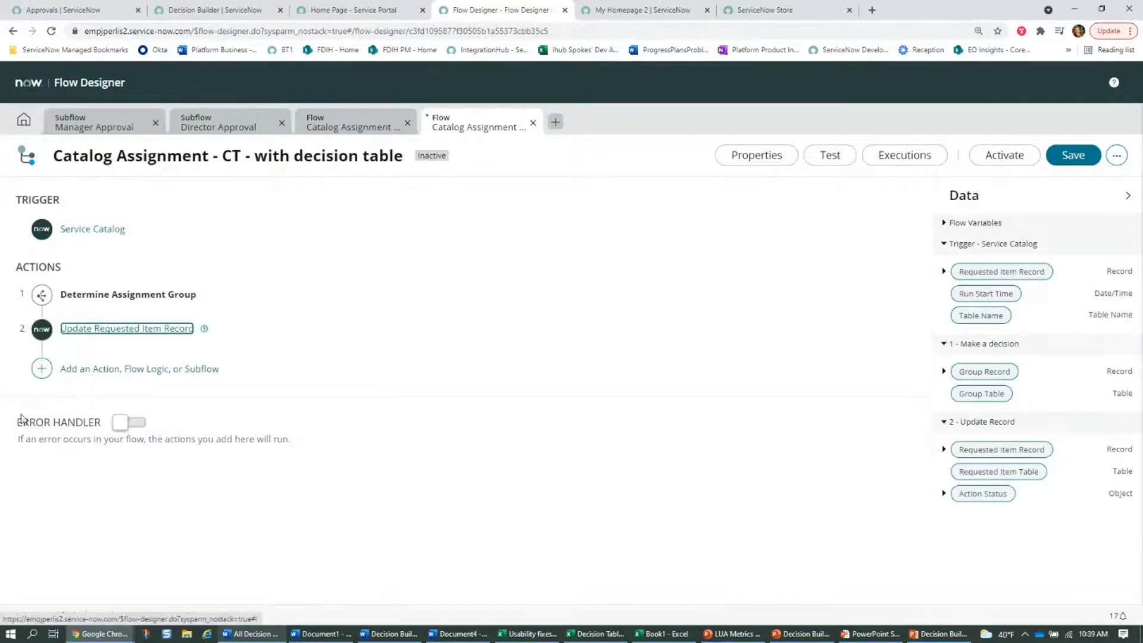
# Compare the nested conditions of the Catalog Assignment - Creator Toolkit flow with the decision table and the new decision table flow
pyautogui.click(309, 127)
pyautogui.scroll(10, 421, 372)
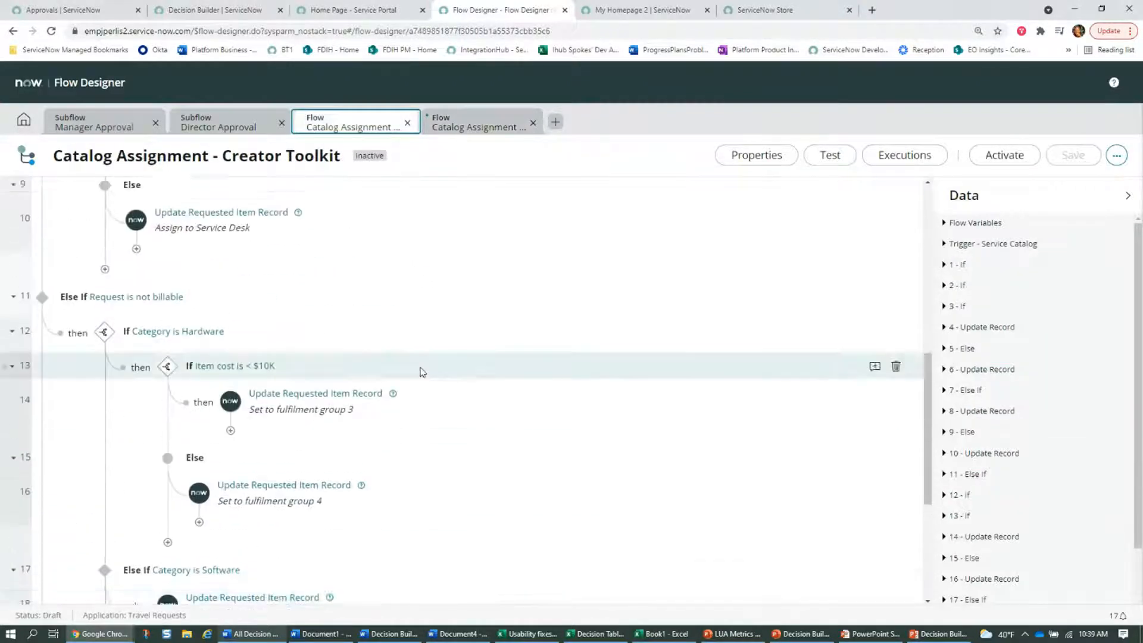
pyautogui.scroll(2, 425, 372)
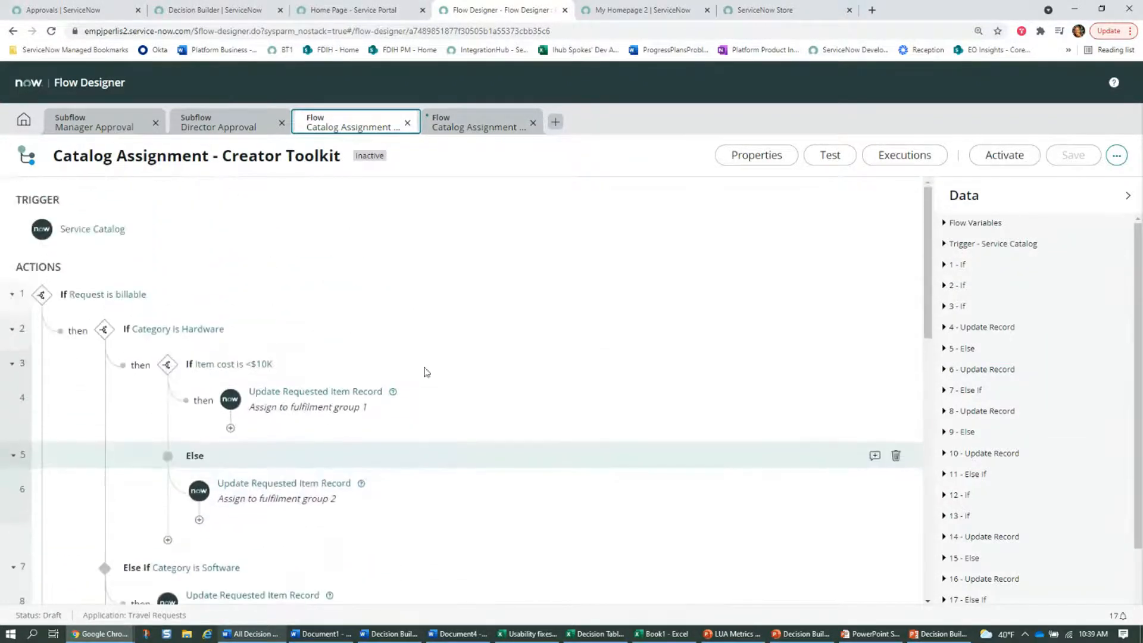
pyautogui.click(460, 127)
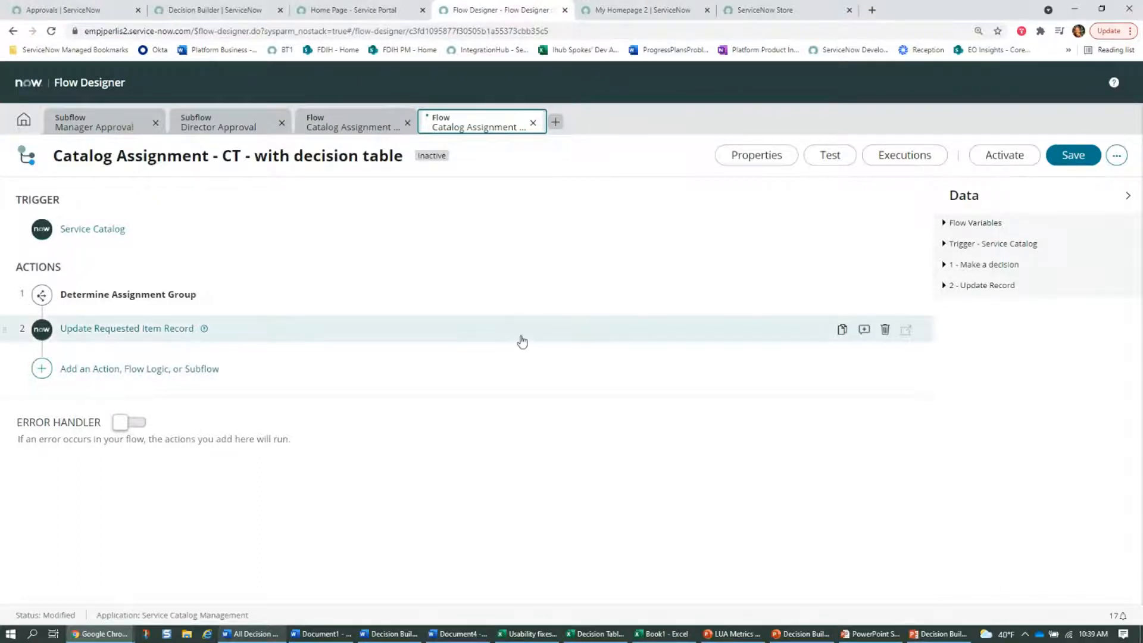
pyautogui.click(238, 9)
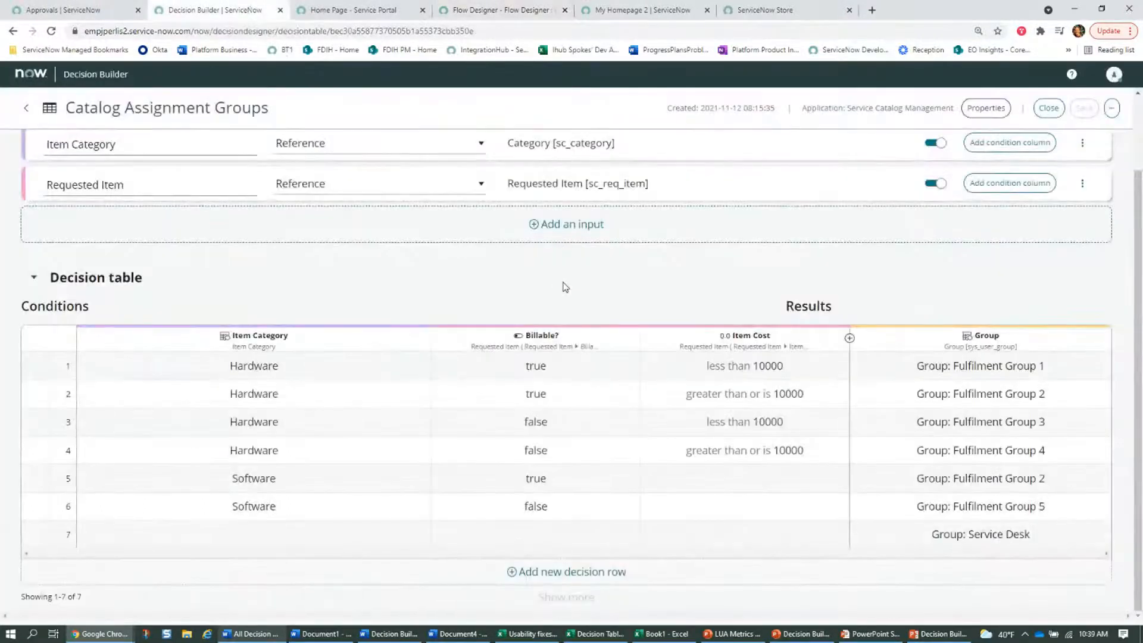
pyautogui.scroll(2, 565, 288)
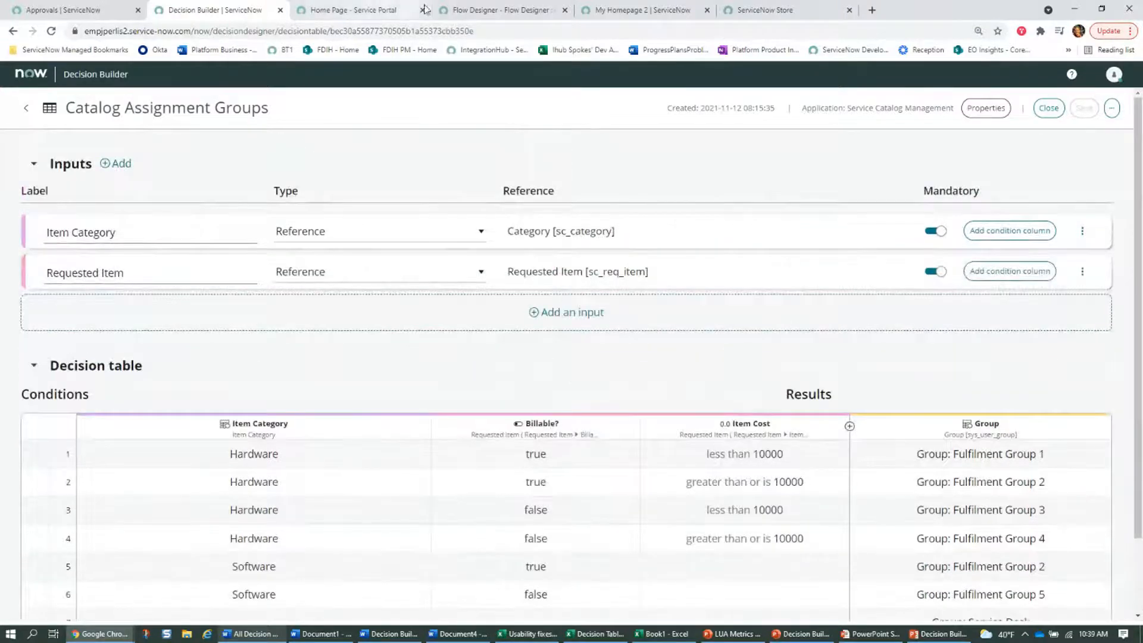
pyautogui.click(500, 10)
pyautogui.click(313, 119)
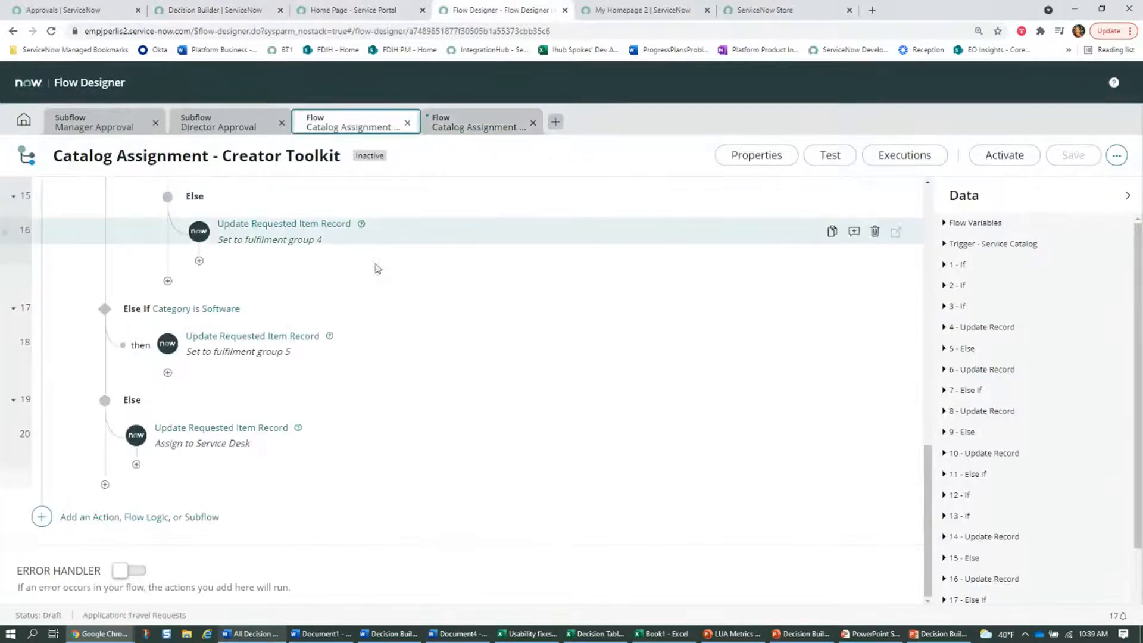
pyautogui.scroll(6, 396, 296)
pyautogui.scroll(5, 399, 297)
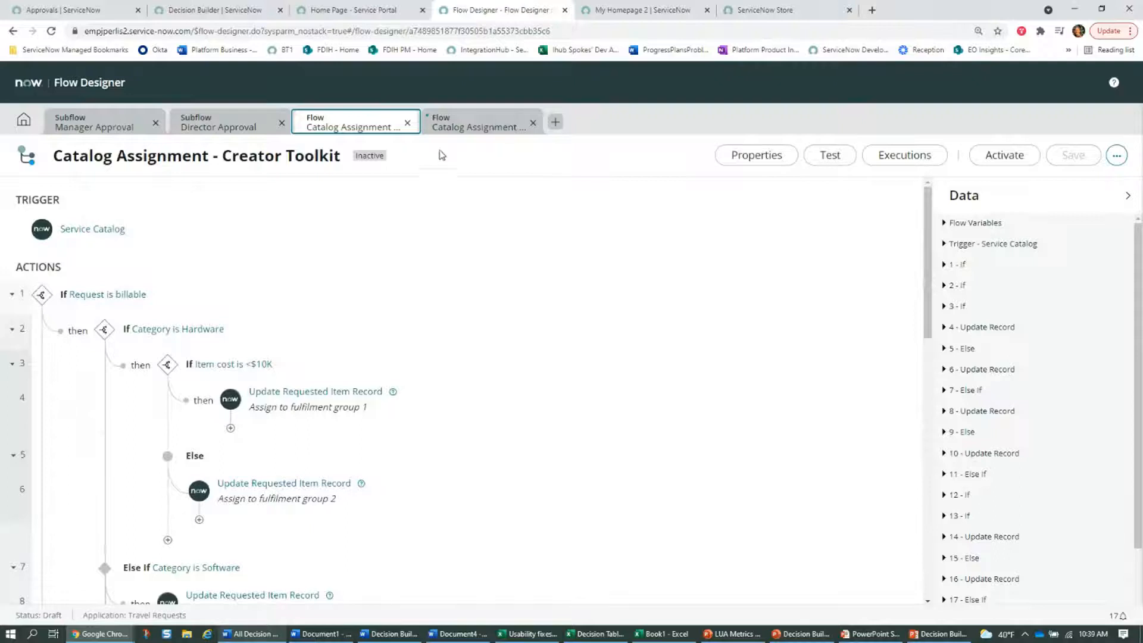
pyautogui.click(456, 122)
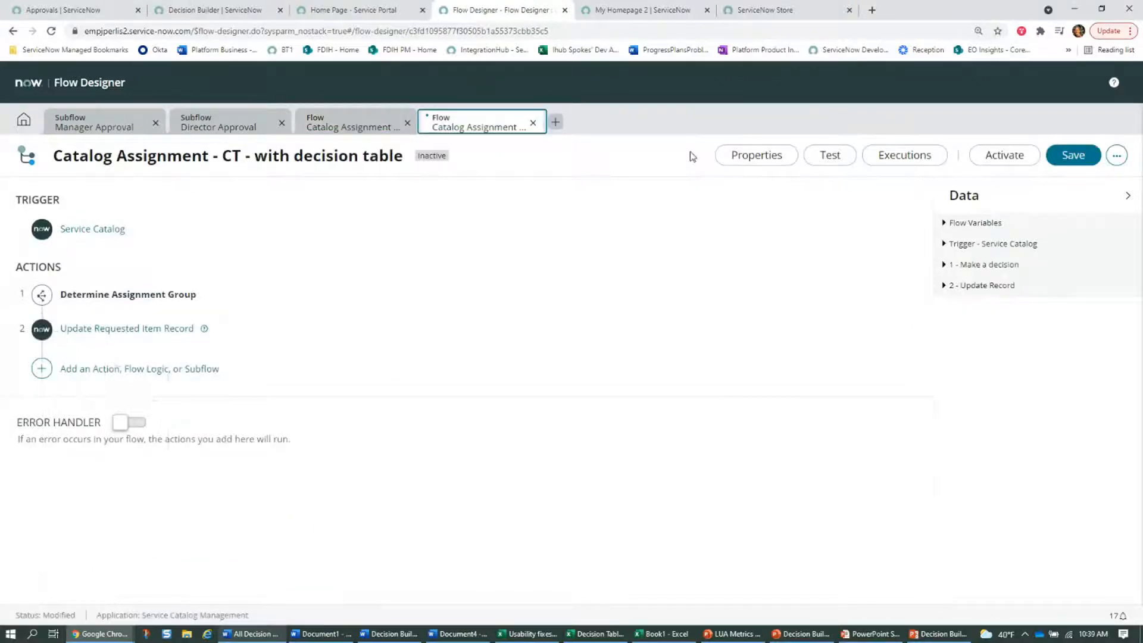
pyautogui.click(656, 149)
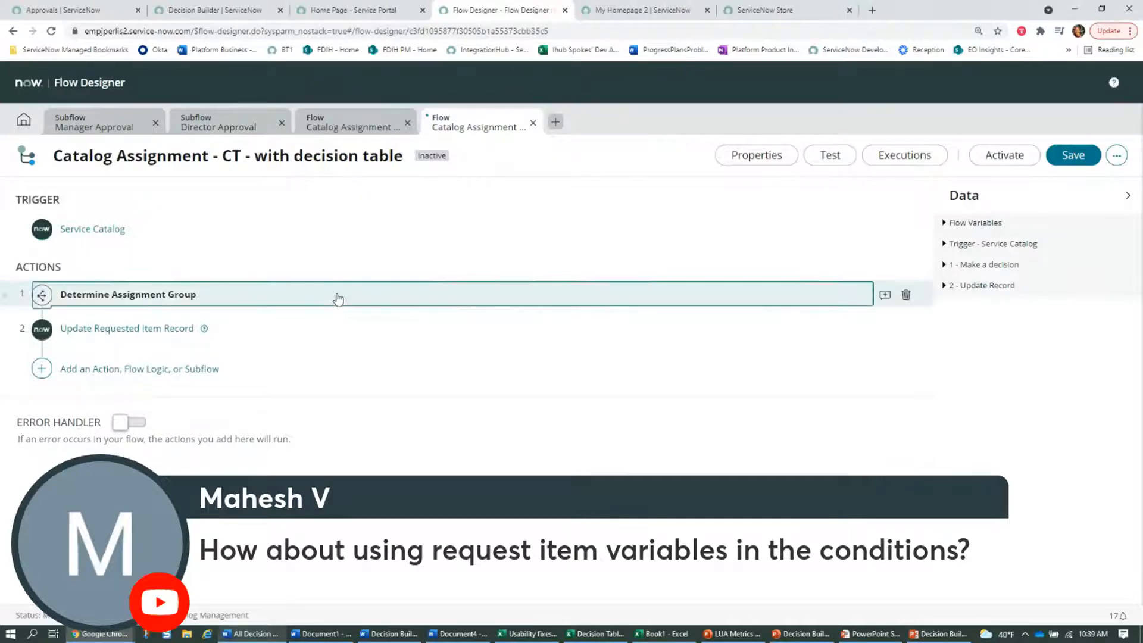
# Open the Determine Assignment Group action and examine its decision table inputs
pyautogui.click(337, 297)
pyautogui.scroll(-1, 614, 328)
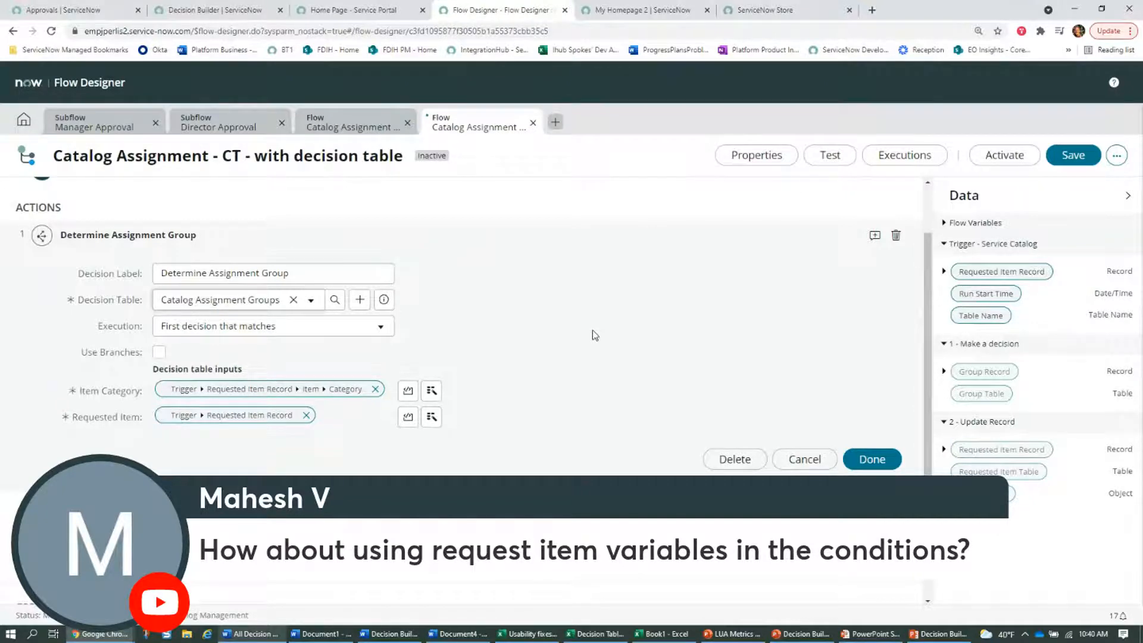
pyautogui.scroll(1, 592, 331)
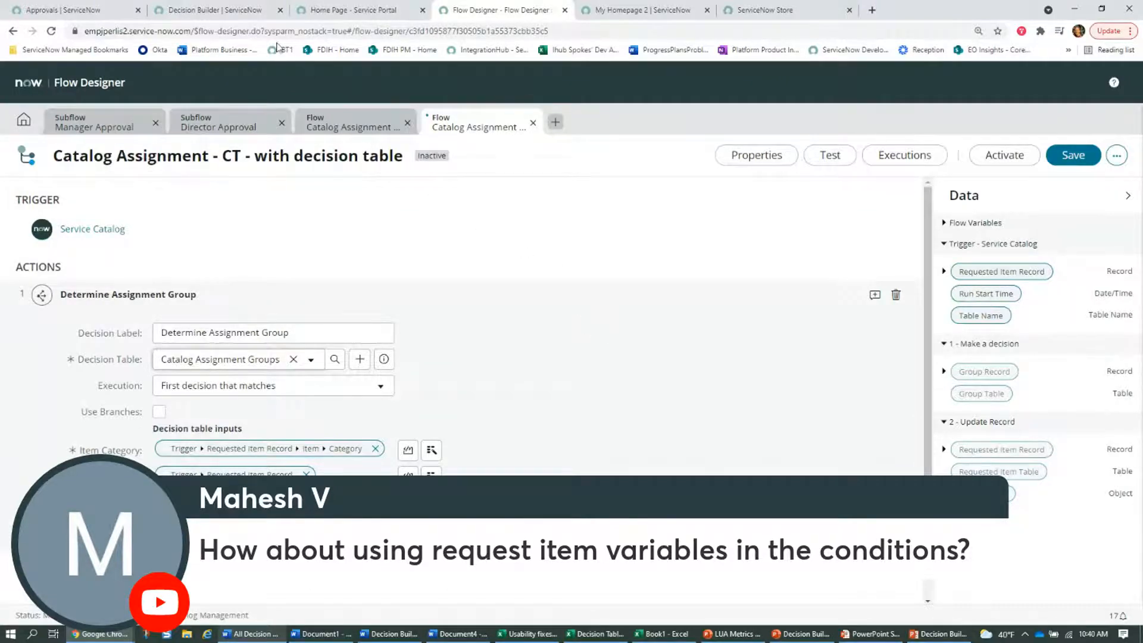
# Switch to Decision Builder and add an input labelled Catalog variable 1 to the Catalog Assignment Groups table
pyautogui.click(215, 10)
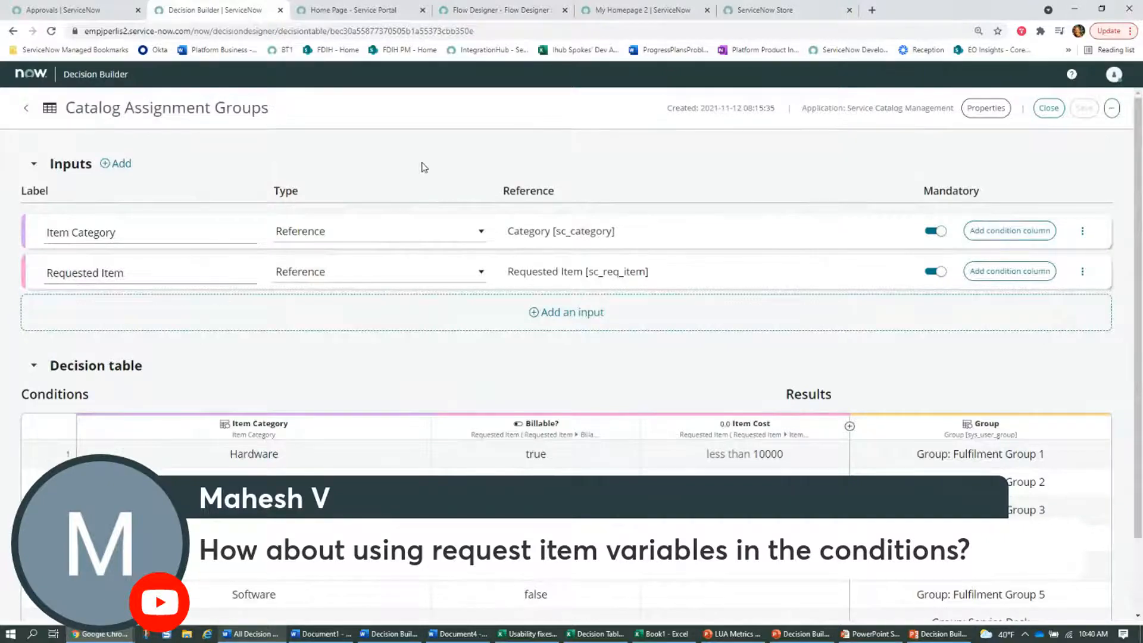
pyautogui.click(549, 311)
pyautogui.click(143, 316)
pyautogui.write('Category')
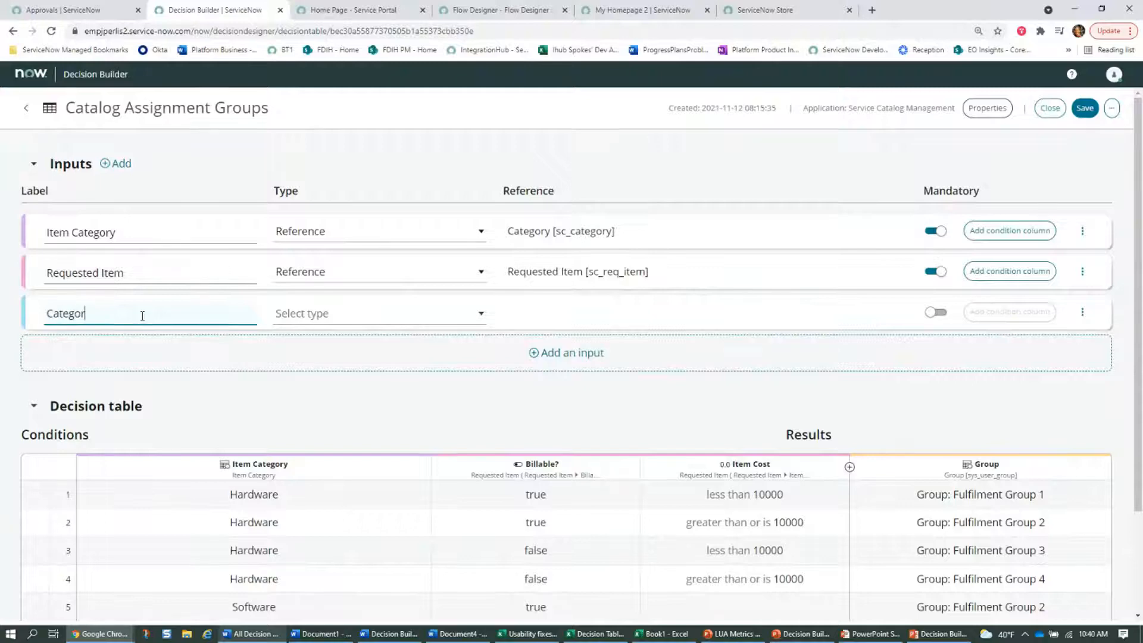
pyautogui.press('BackSpace')
pyautogui.press('BackSpace')
pyautogui.write('log')
pyautogui.press('BackSpace')
pyautogui.press('BackSpace')
pyautogui.press('BackSpace')
pyautogui.press('BackSpace')
pyautogui.write('alog variable 1')
# Set the Catalog variable 1 input's type to Decimal and save the decision table
pyautogui.click(287, 313)
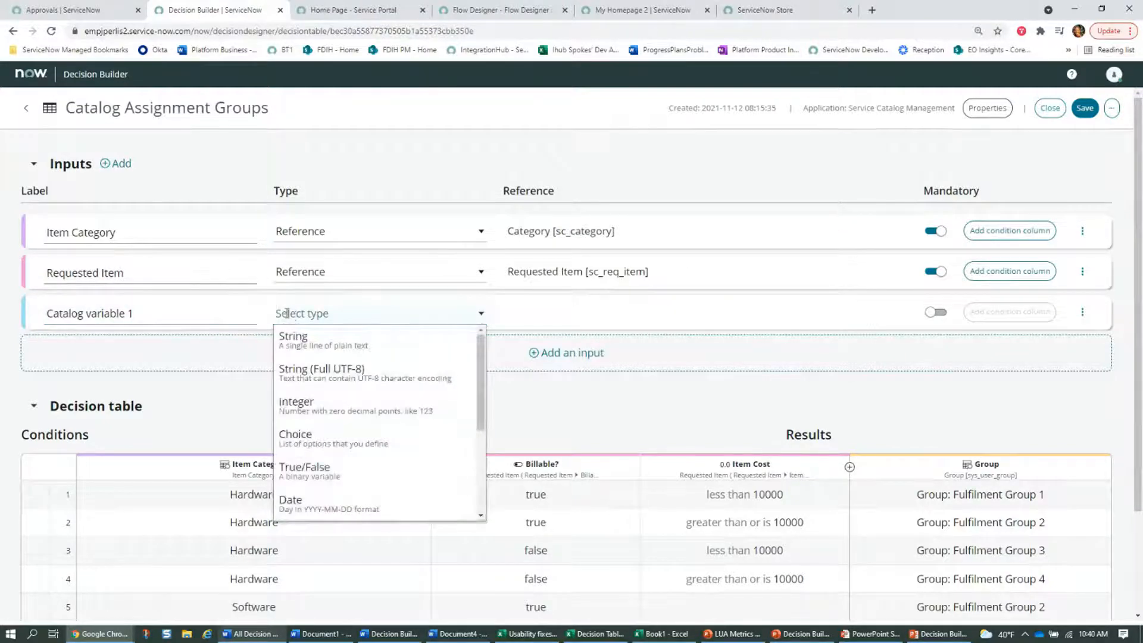
pyautogui.write('decimal')
pyautogui.click(346, 347)
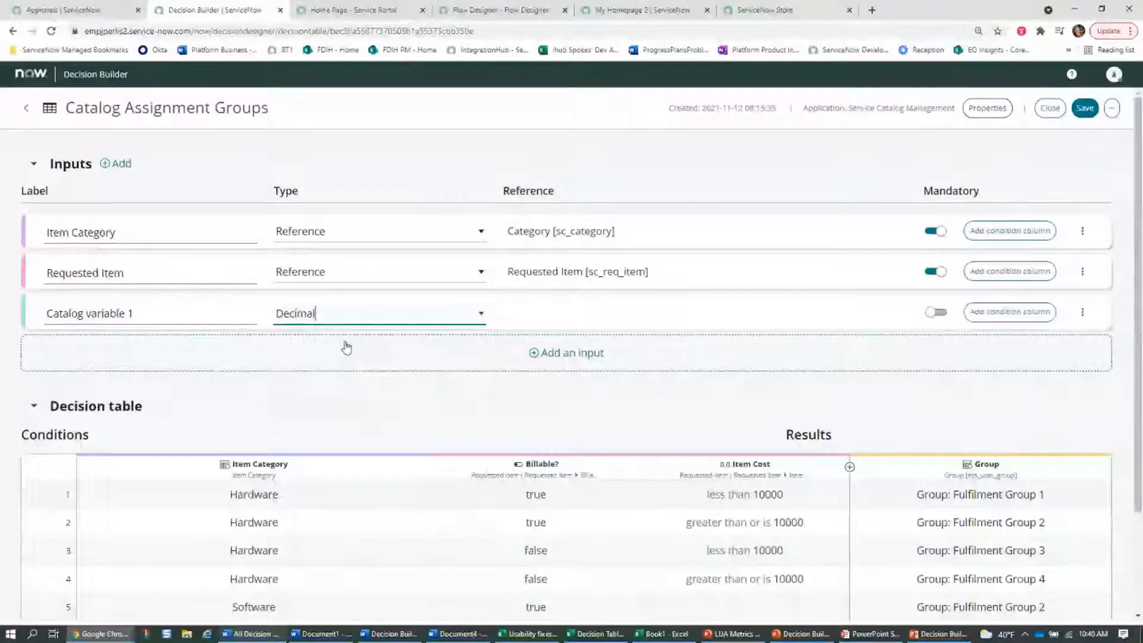
pyautogui.click(1083, 110)
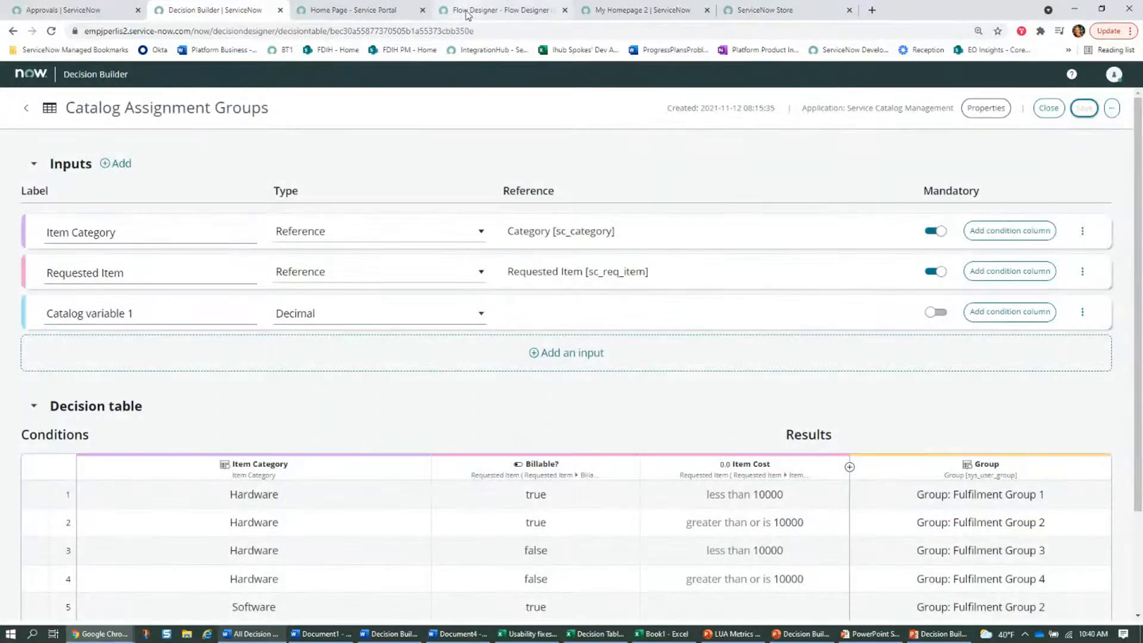
# Switch to Flow Designer, save the flow with the decision table, and reopen Determine Assignment Group at its Catalog variable 1 input
pyautogui.click(468, 15)
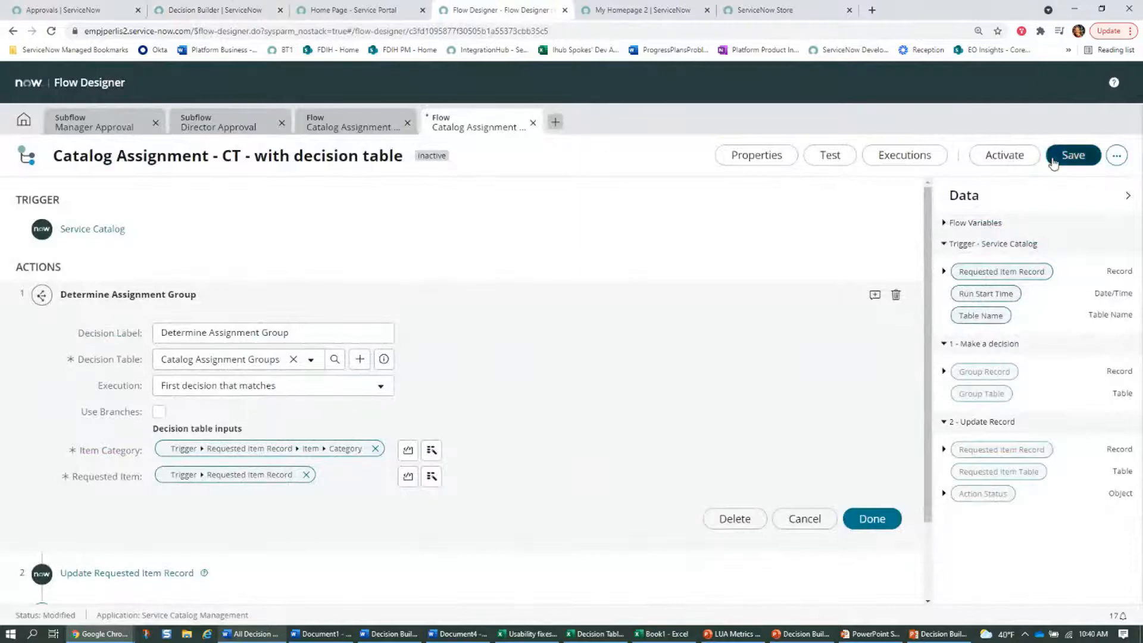
pyautogui.click(1052, 158)
pyautogui.click(683, 251)
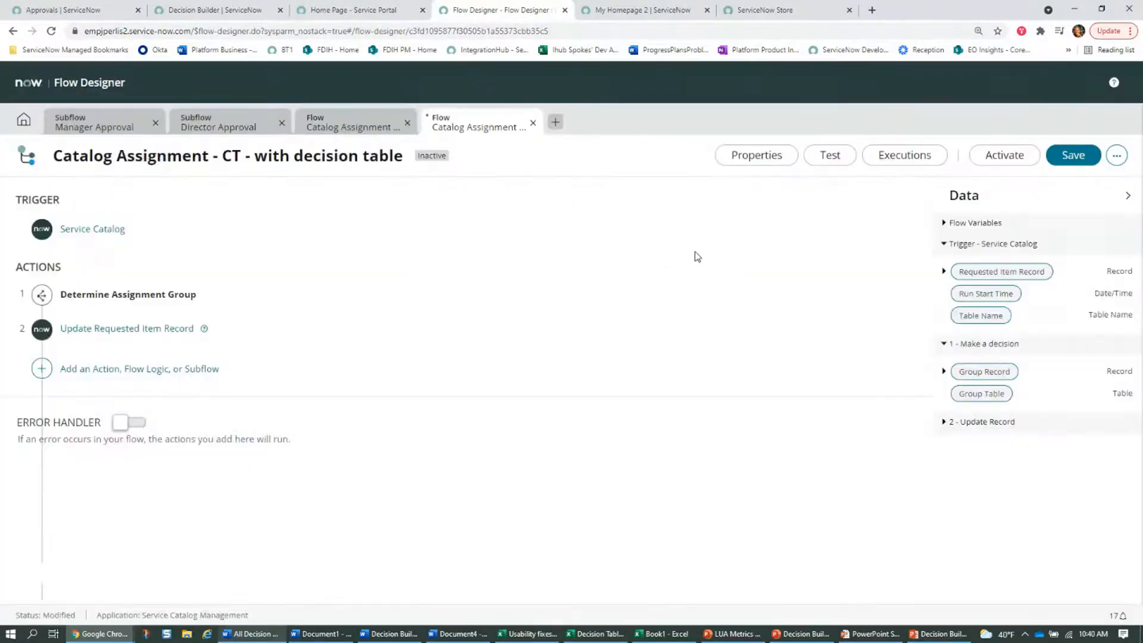
pyautogui.click(1069, 162)
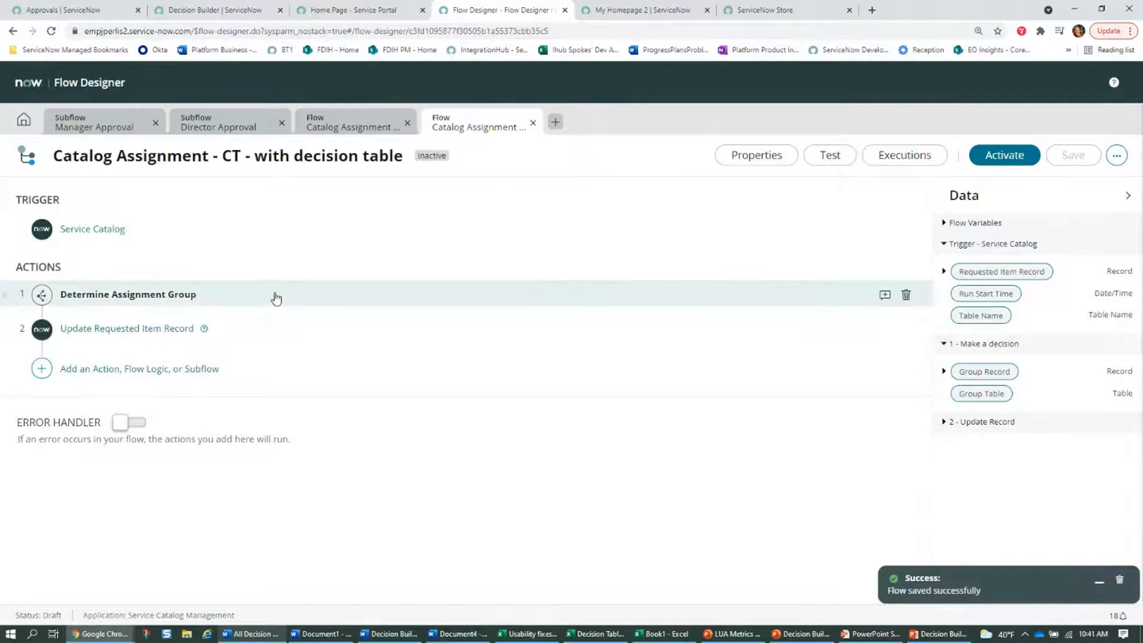
pyautogui.click(277, 297)
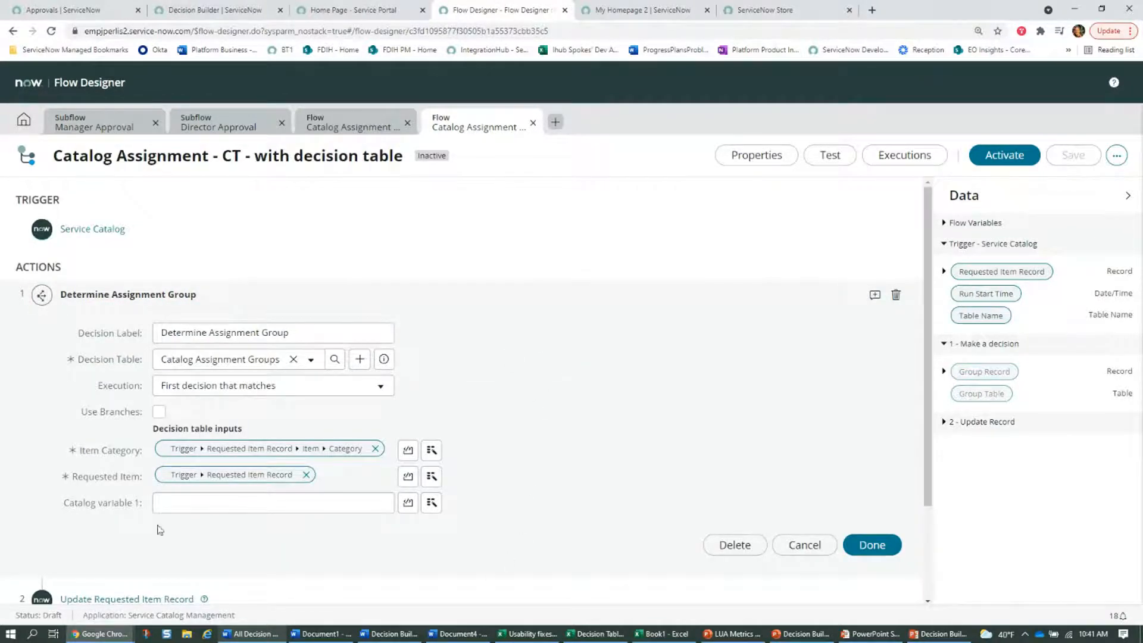
pyautogui.click(200, 507)
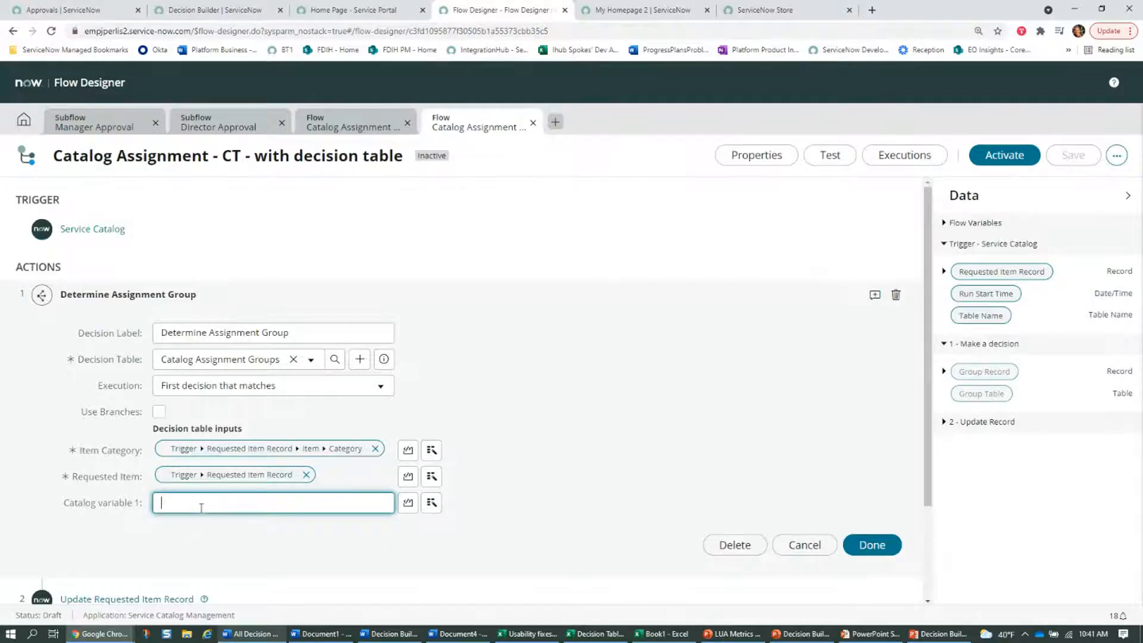
# Switch to Decision Builder and add a condition column for the Catalog variable 1 input with the default operator "is"
pyautogui.click(214, 7)
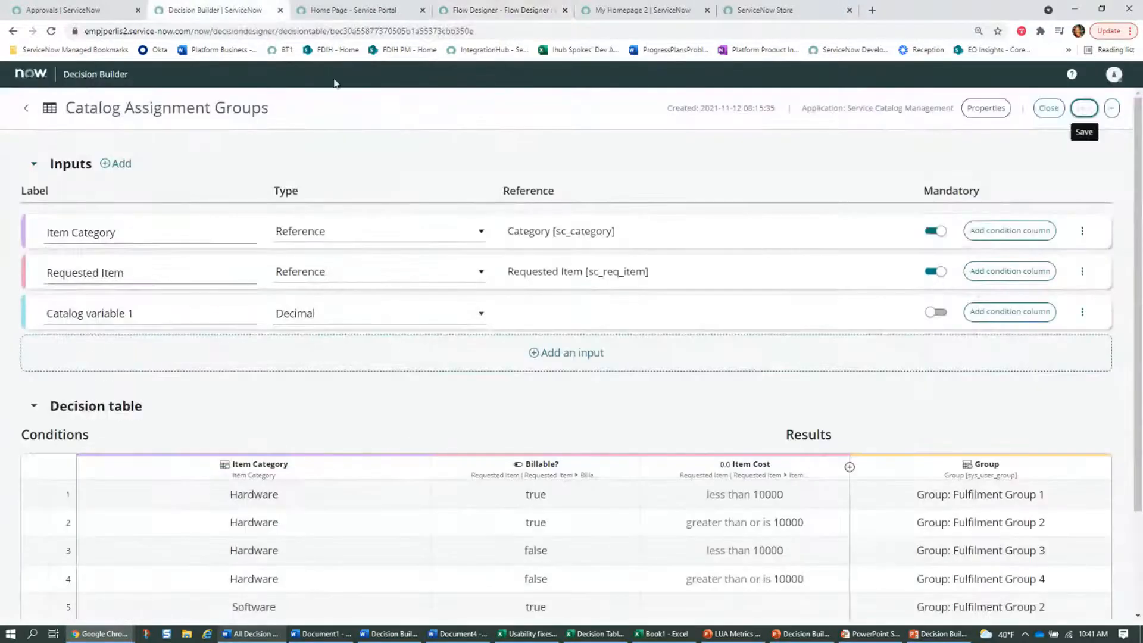
pyautogui.scroll(-1, 508, 404)
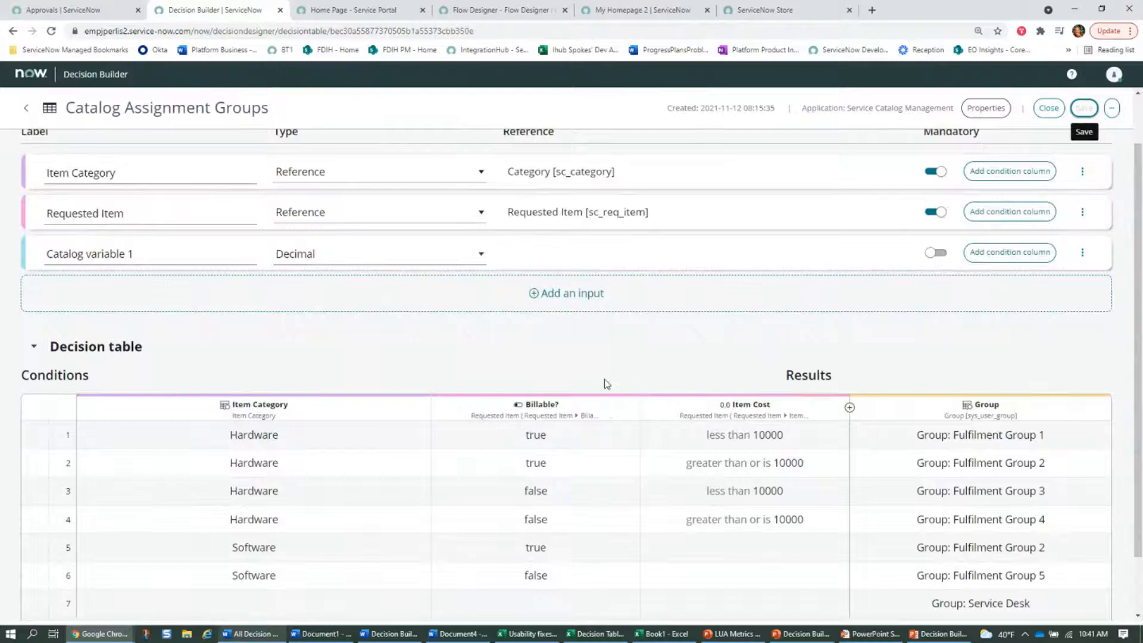
pyautogui.click(1041, 255)
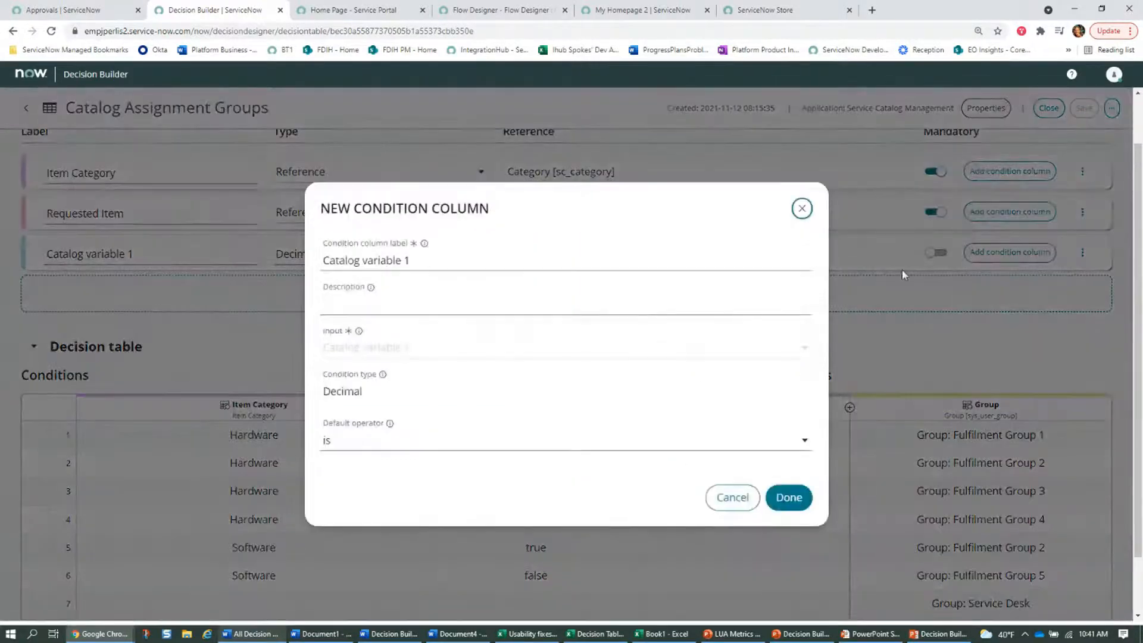
pyautogui.click(795, 499)
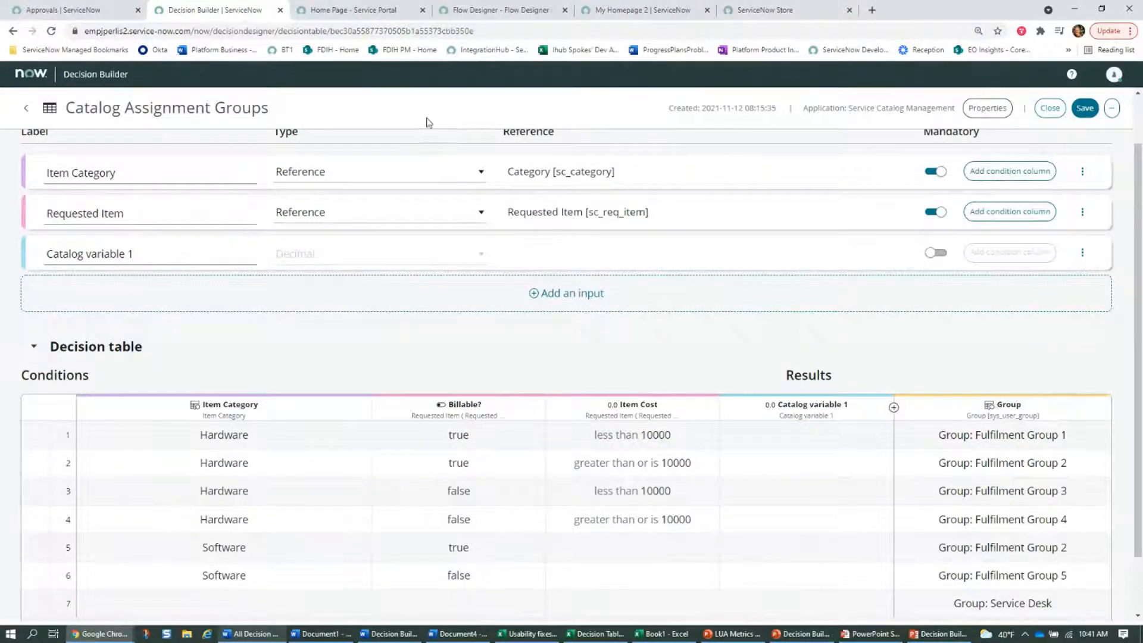
# Return to the flow and open the Catalog Assignment Groups record from the Determine Assignment Group action
pyautogui.click(497, 10)
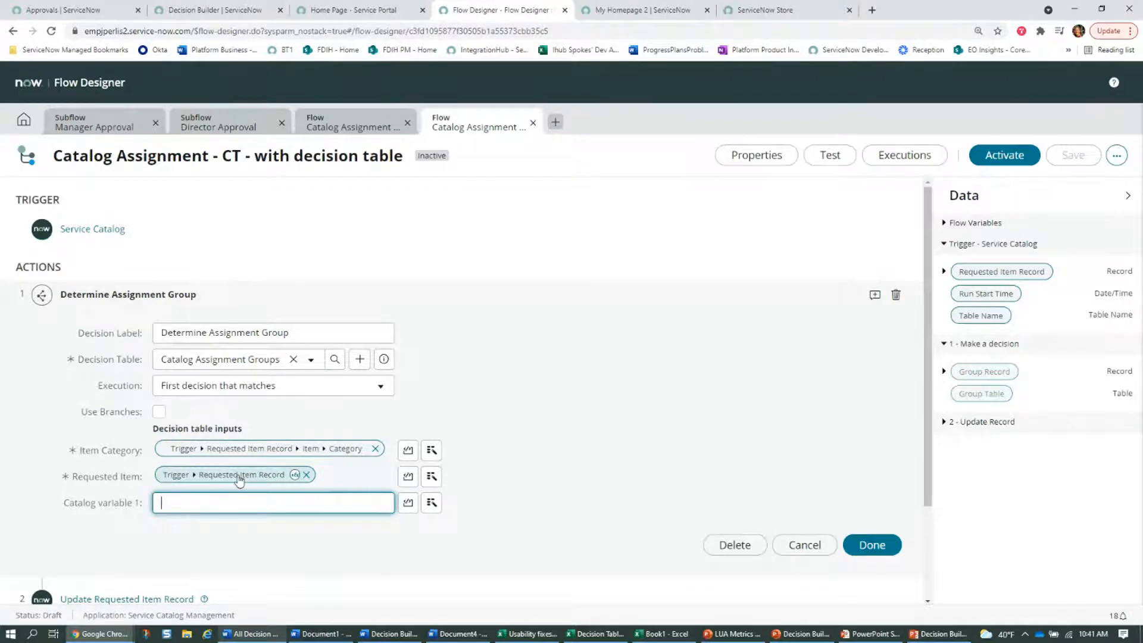
pyautogui.click(476, 475)
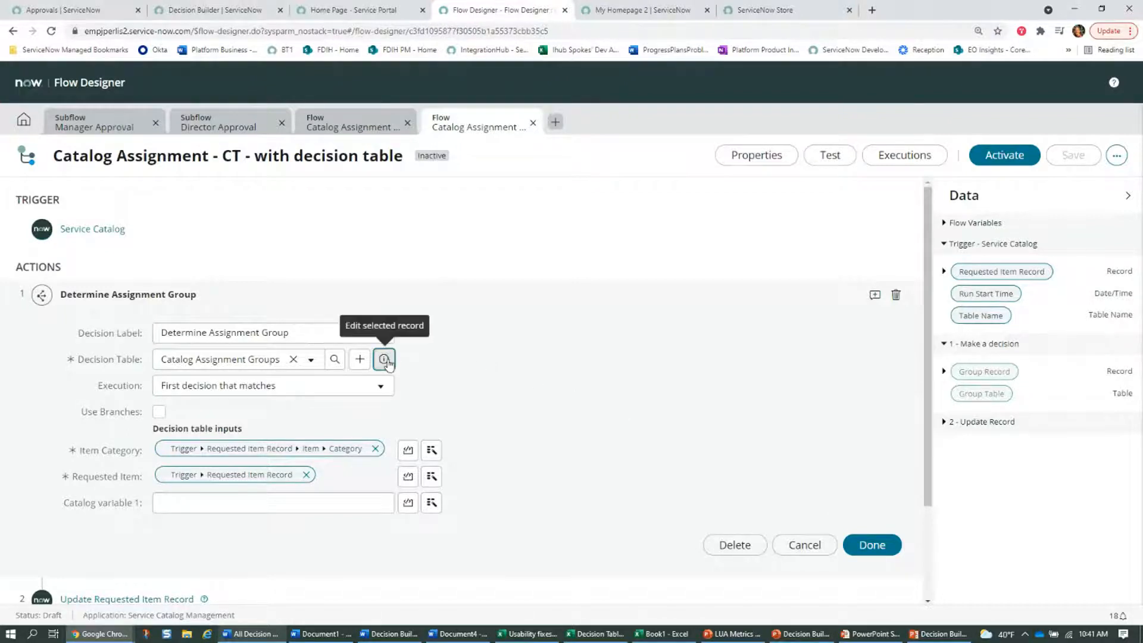
pyautogui.click(384, 359)
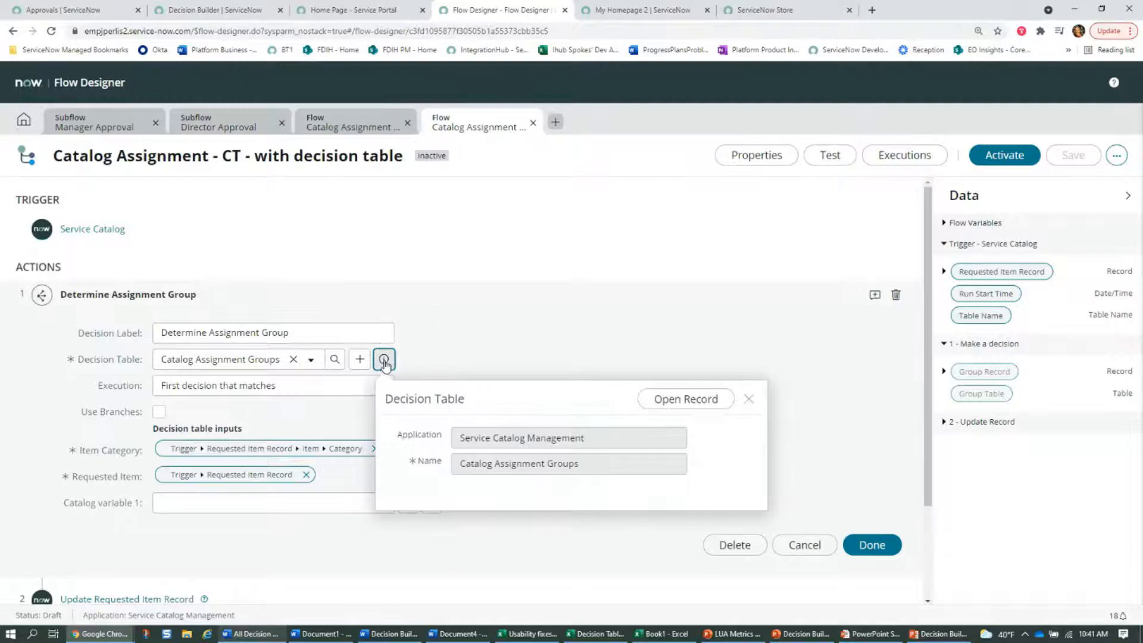
pyautogui.click(697, 404)
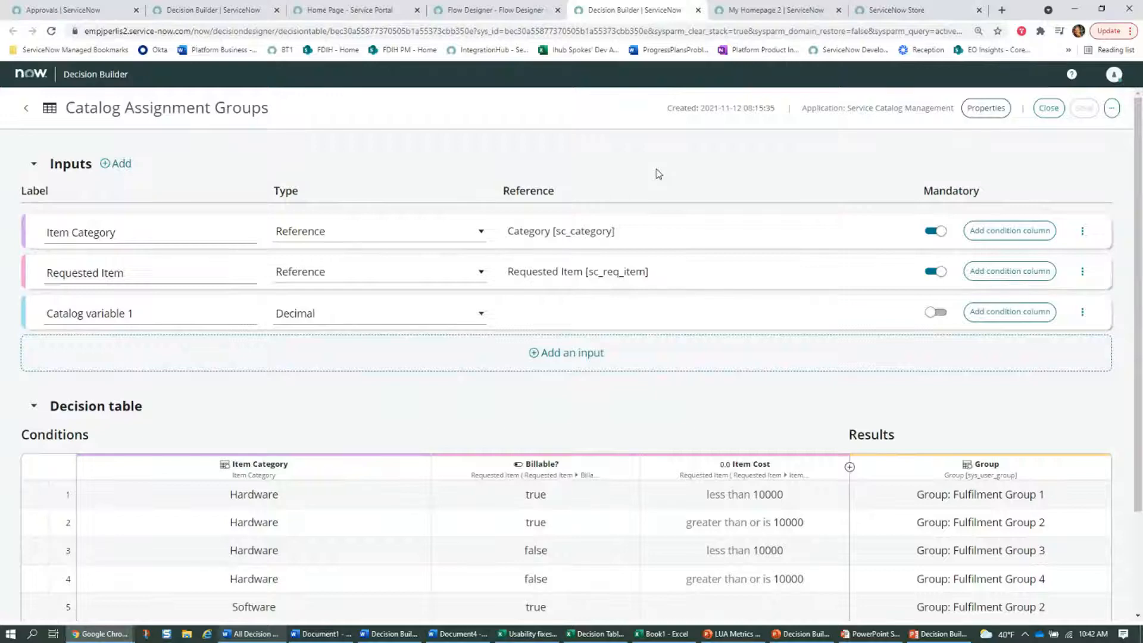
# Return to the flow, view the new decision table form from Determine Assignment Group, and close it without creating a table
pyautogui.click(456, 10)
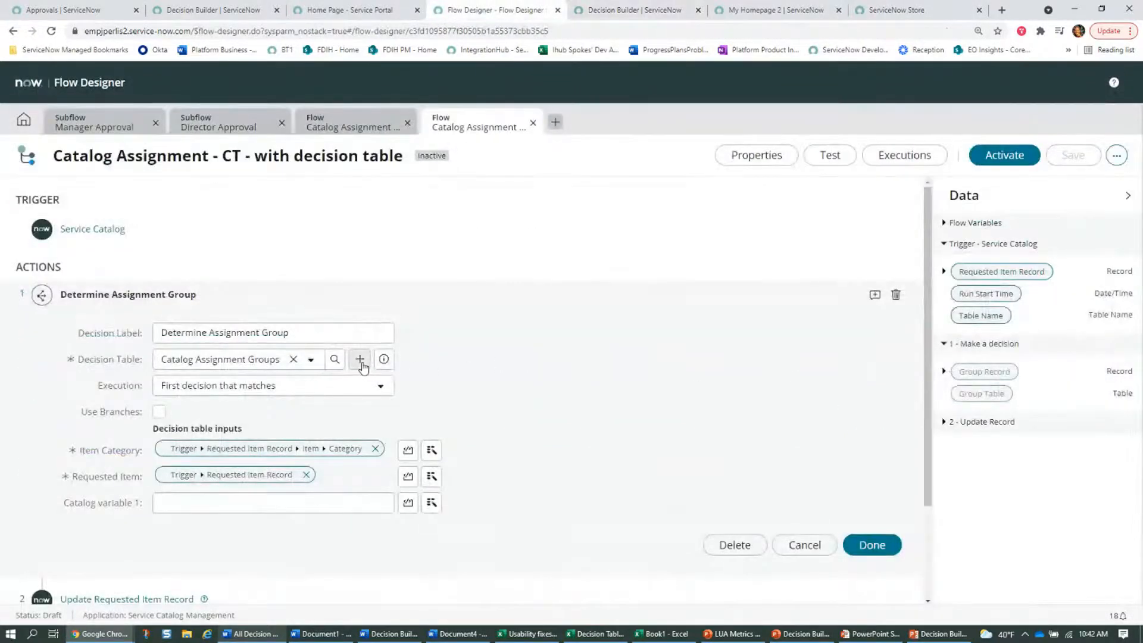
pyautogui.click(361, 361)
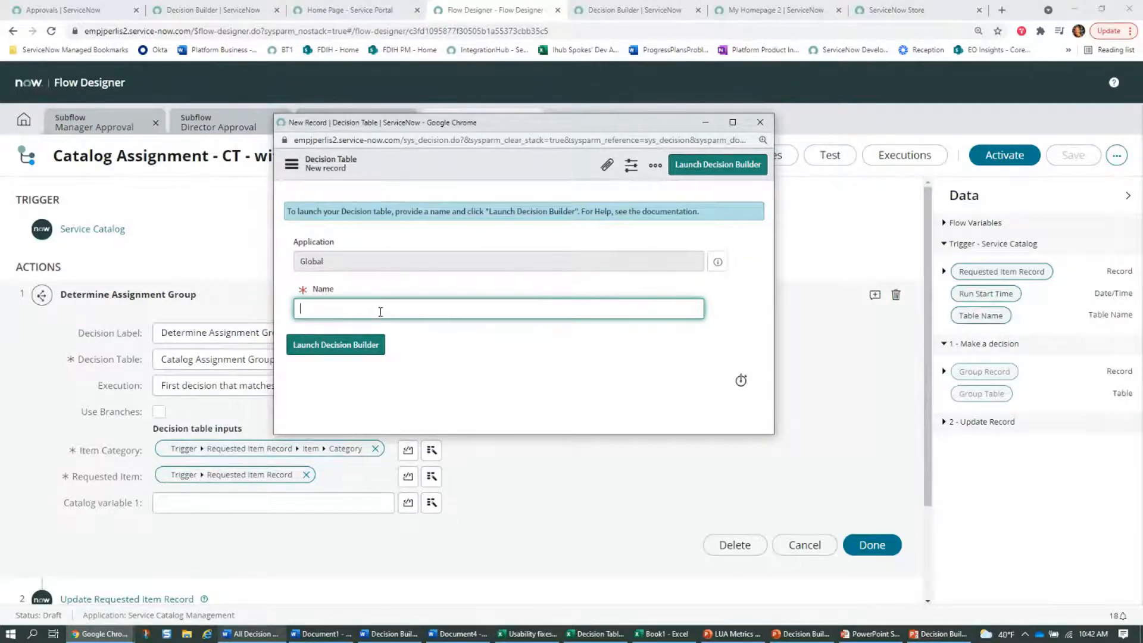
pyautogui.click(761, 123)
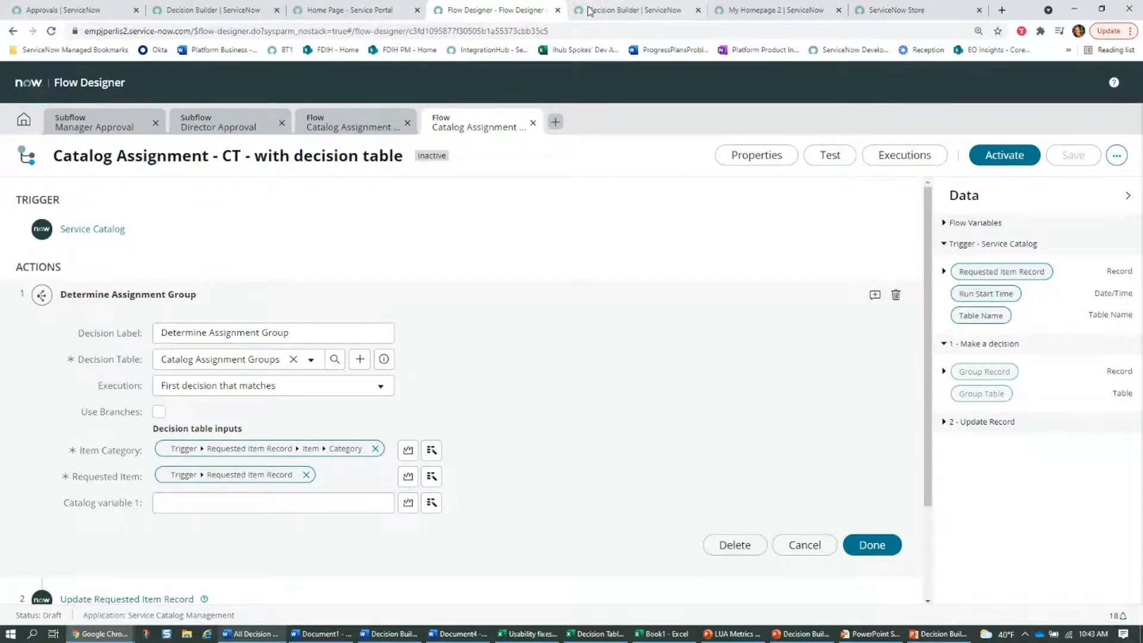
# In the edited Catalog Assignment Groups table, add an Item Category condition column that evaluates the Category record's Active field
pyautogui.click(222, 7)
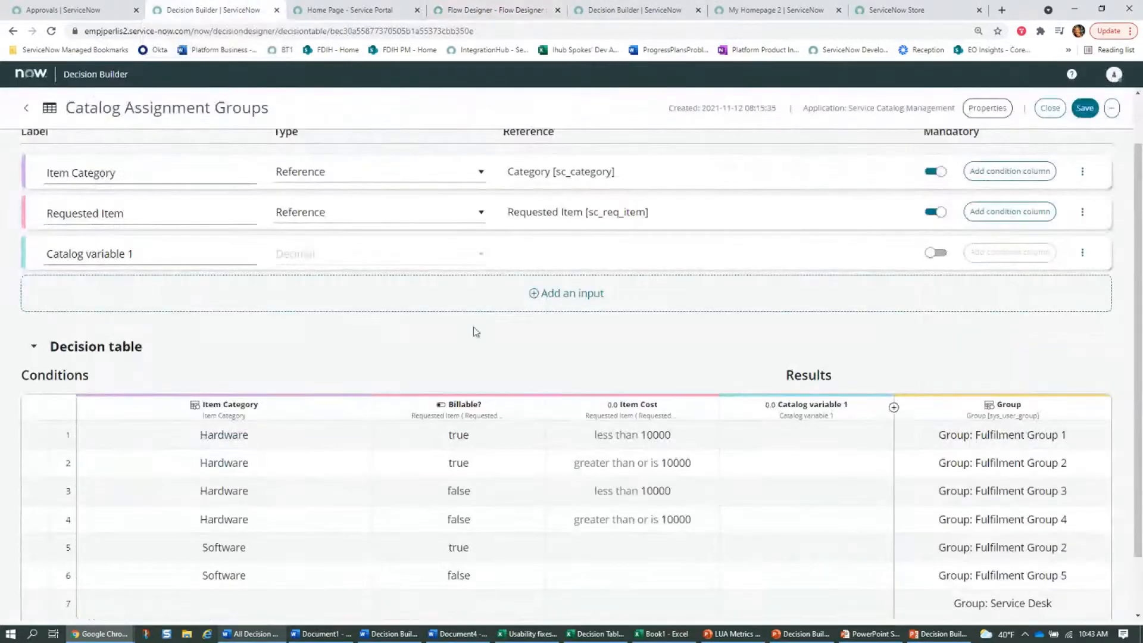
pyautogui.scroll(-1, 473, 339)
pyautogui.scroll(2, 470, 338)
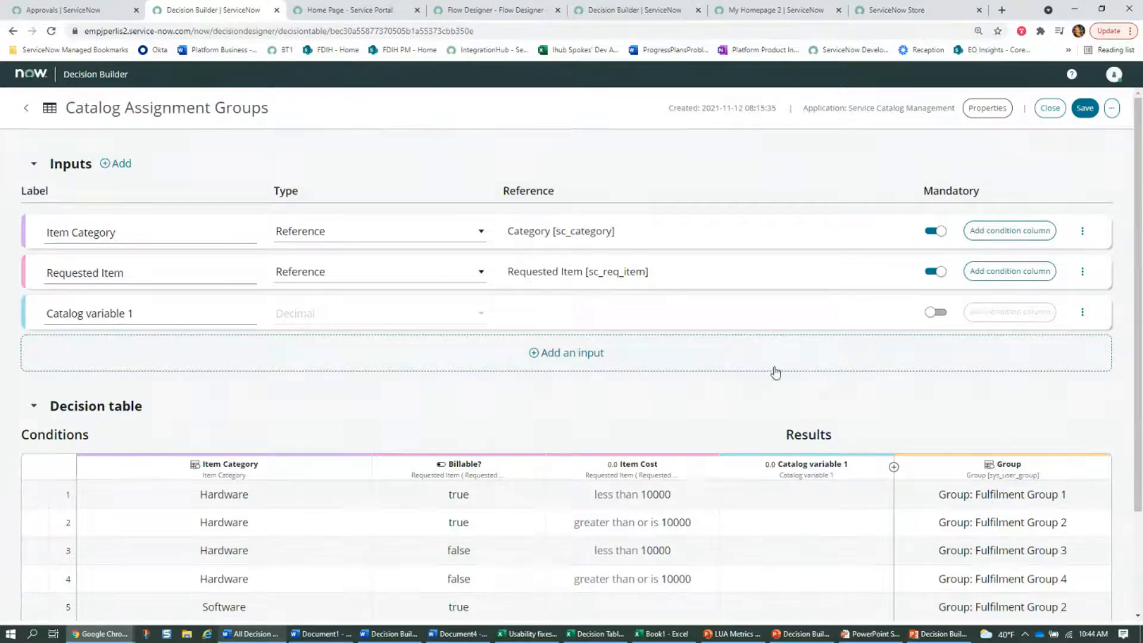
pyautogui.click(974, 232)
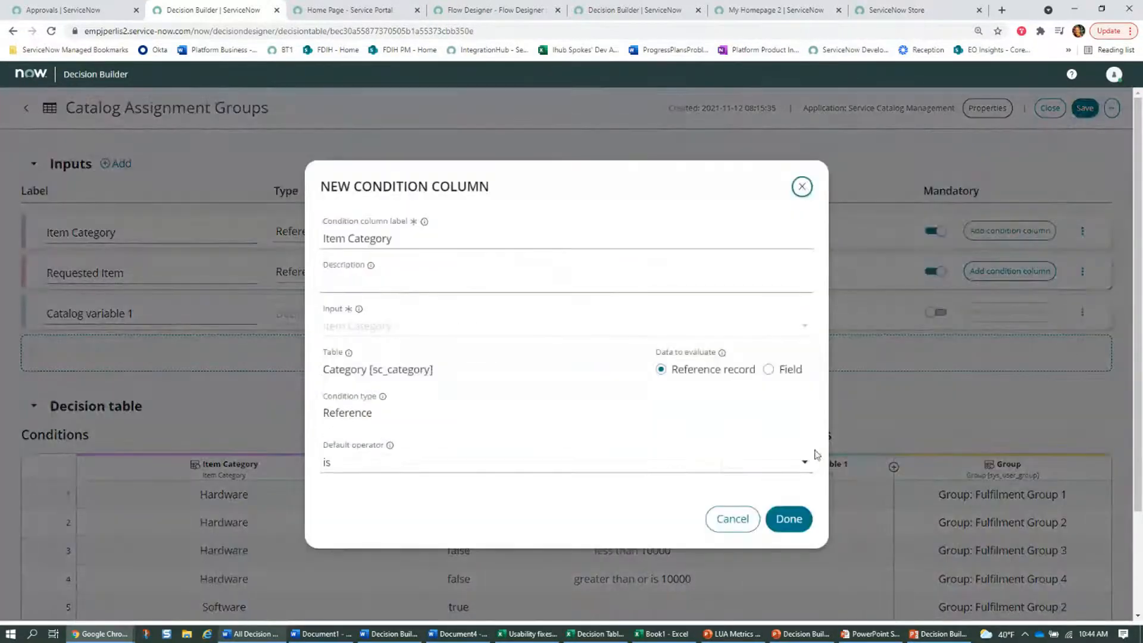
pyautogui.click(787, 521)
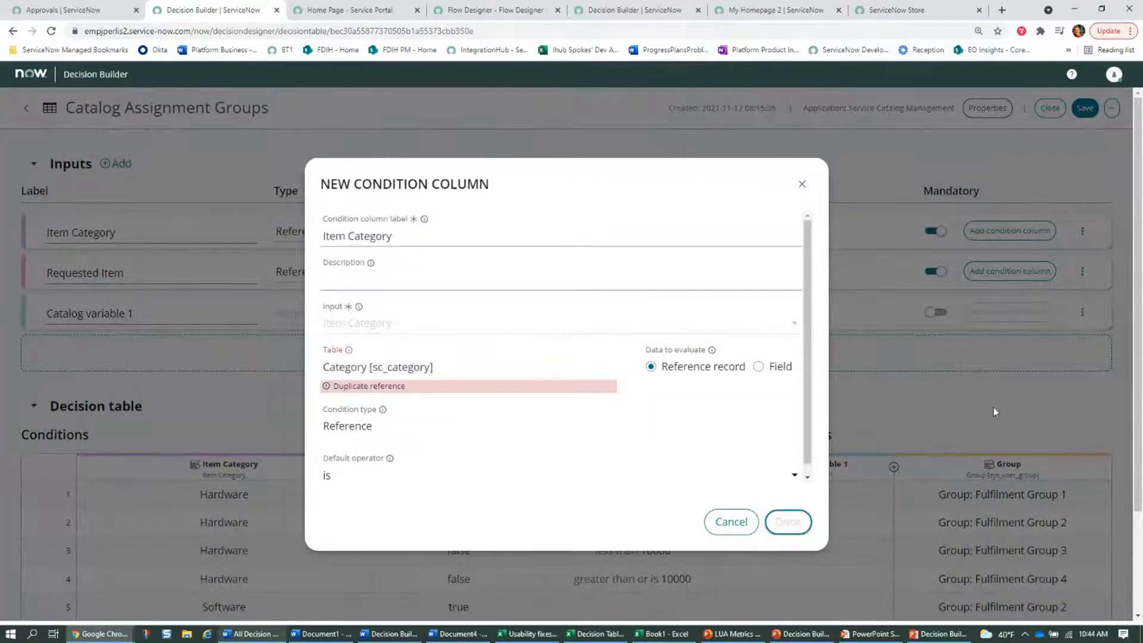
pyautogui.click(759, 366)
pyautogui.click(554, 408)
pyautogui.click(416, 452)
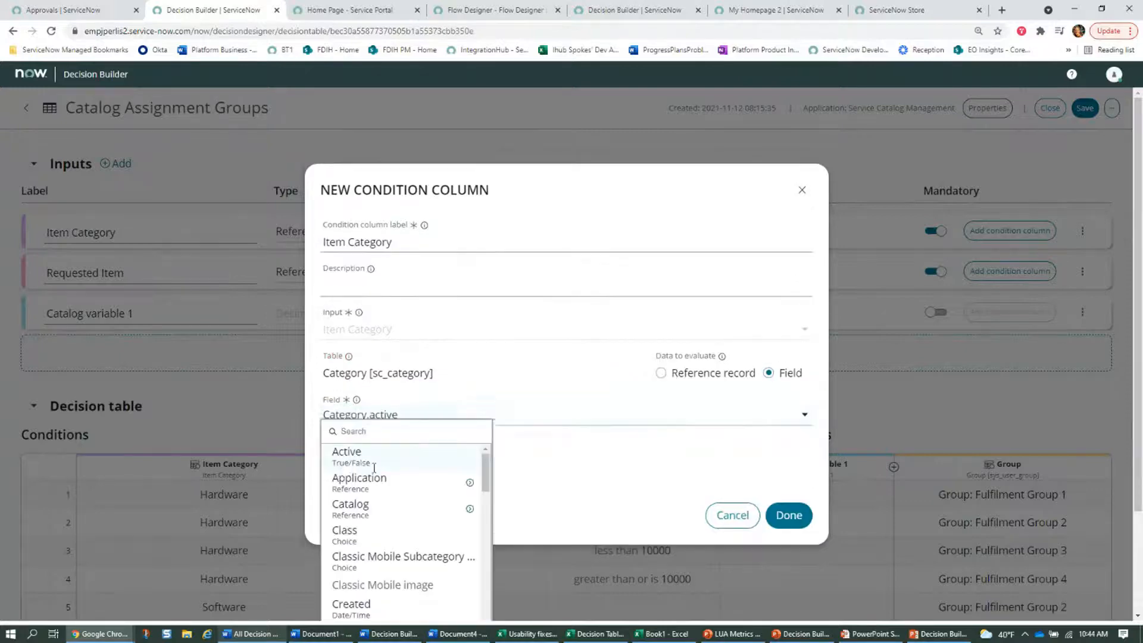
pyautogui.click(789, 515)
pyautogui.scroll(-2, 811, 408)
pyautogui.scroll(2, 976, 196)
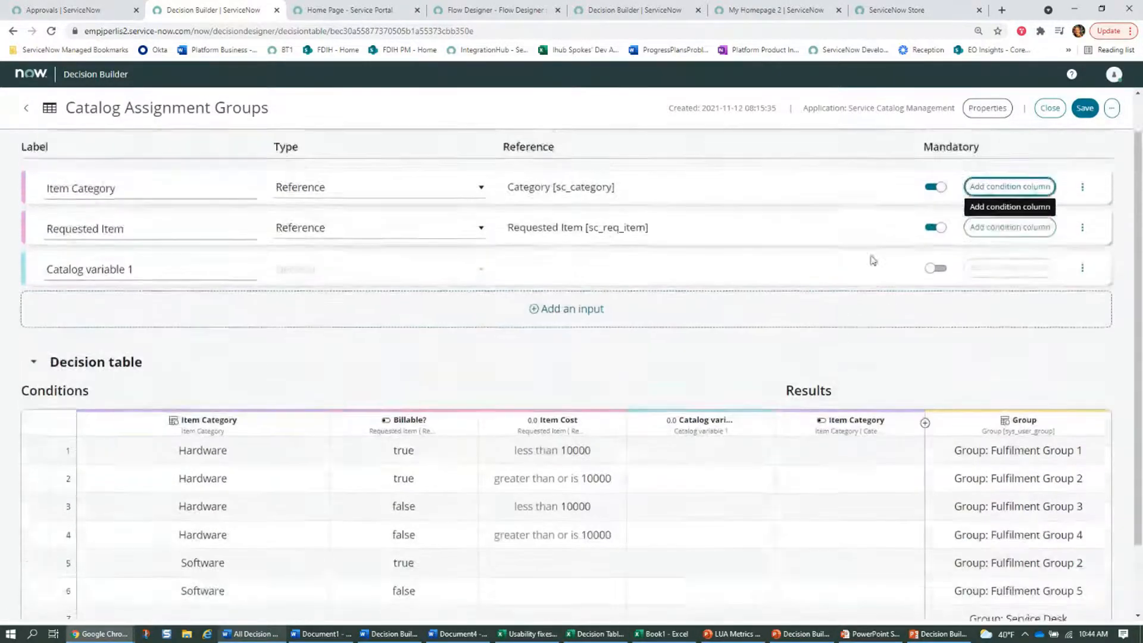
# Add a Requested Item condition column that evaluates the reference record with the default operator "is"
pyautogui.click(988, 273)
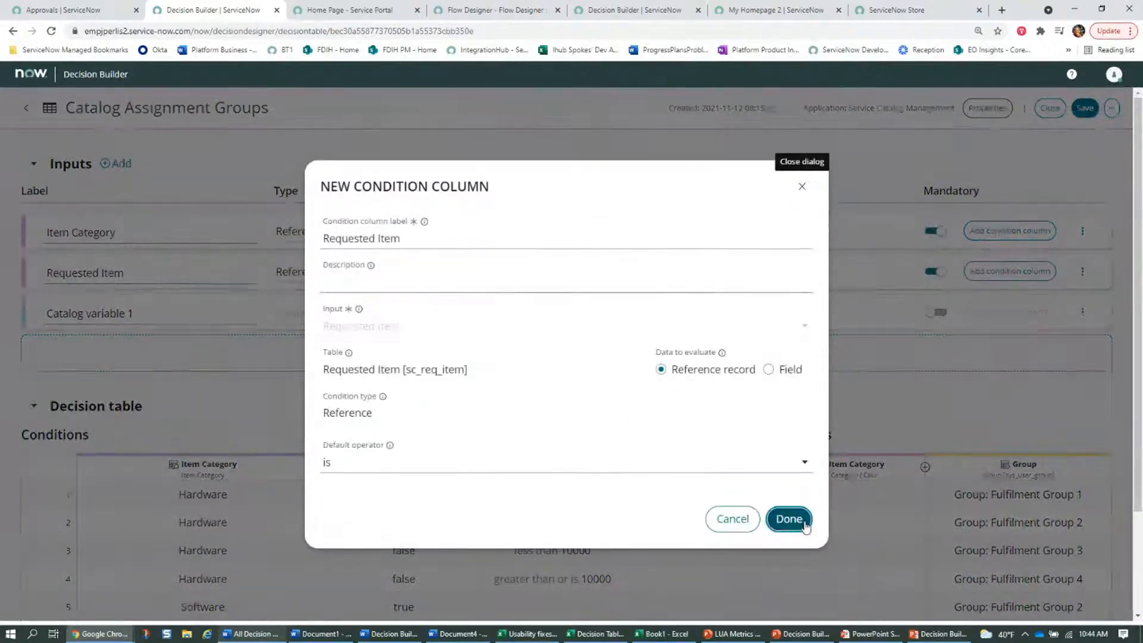
pyautogui.click(788, 513)
pyautogui.scroll(-2, 818, 418)
pyautogui.moveTo(775, 557); pyautogui.dragTo(628, 278)
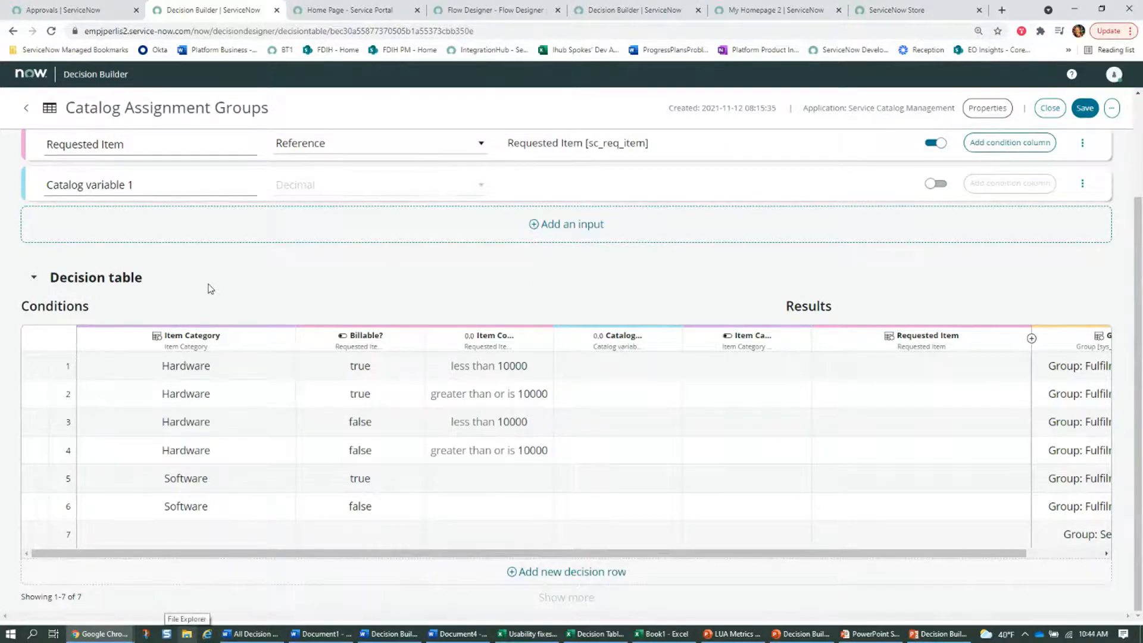
# Review the Catalog Assignment Groups inputs and condition columns, the flow action's decision table inputs, and the table's second open copy
pyautogui.scroll(1, 278, 273)
pyautogui.scroll(3, 278, 273)
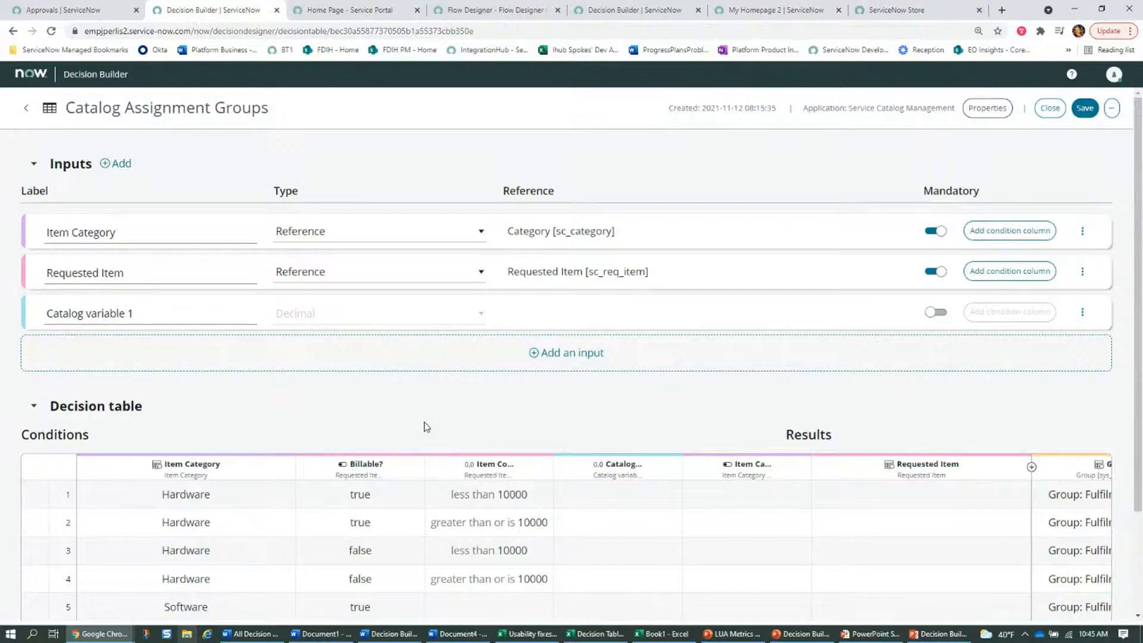
pyautogui.scroll(-2, 427, 427)
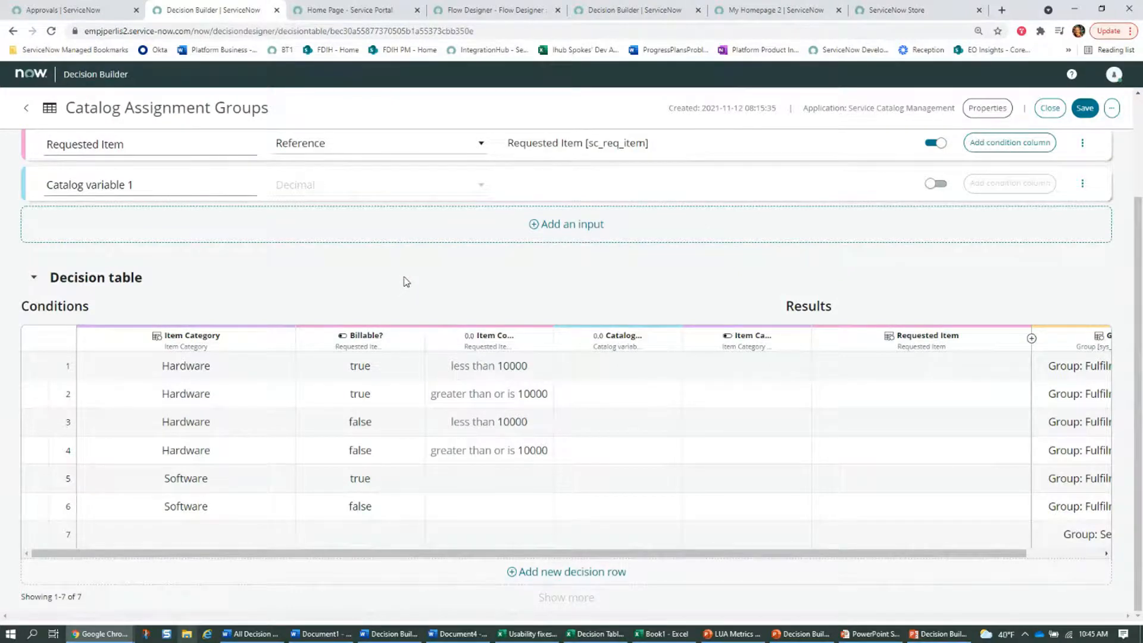
pyautogui.click(488, 10)
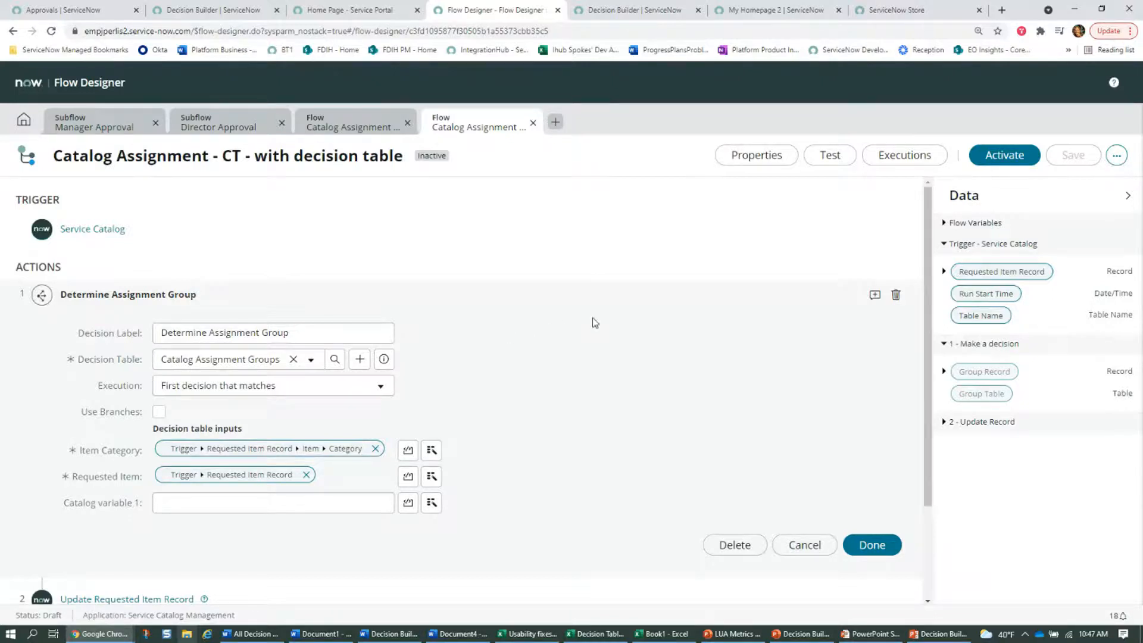
pyautogui.click(625, 10)
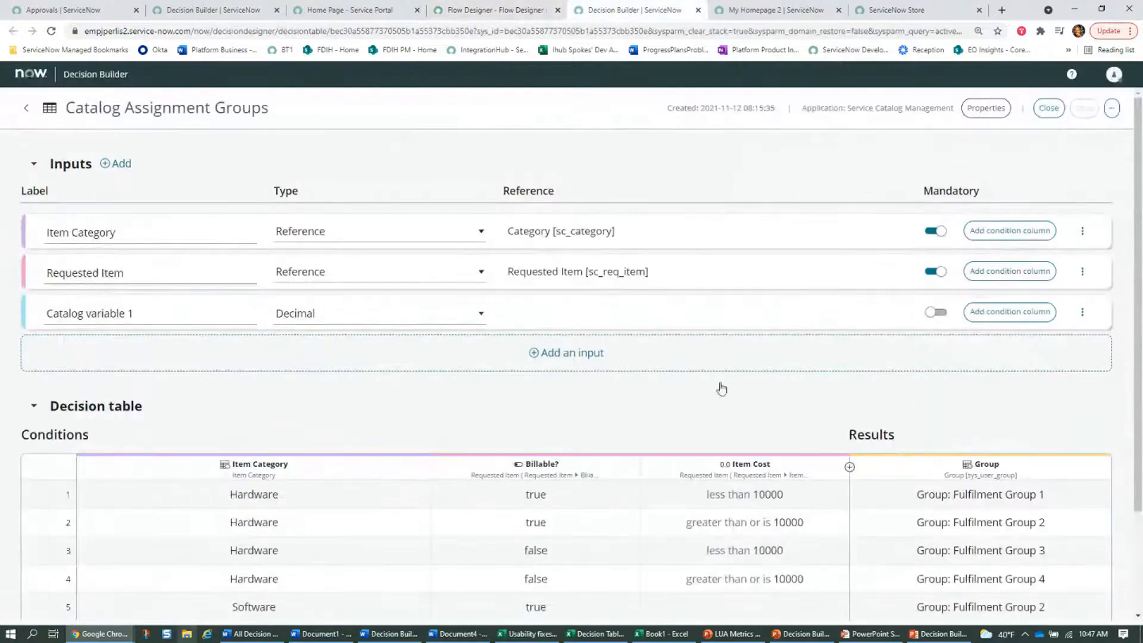
pyautogui.scroll(-2, 759, 427)
pyautogui.scroll(2, 759, 428)
pyautogui.scroll(1, 761, 432)
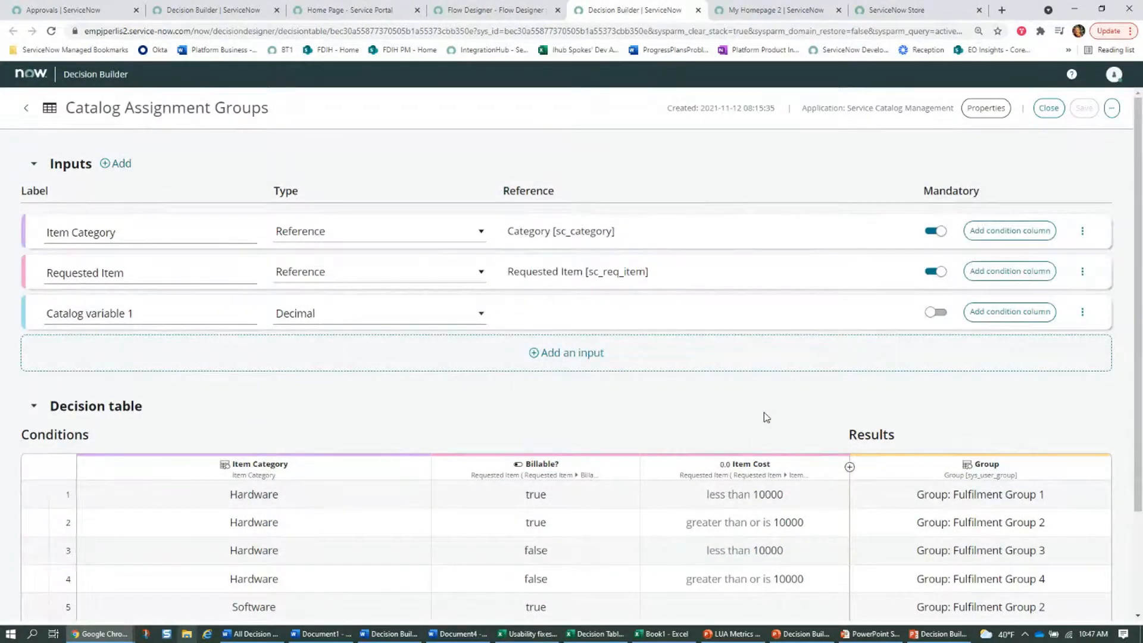